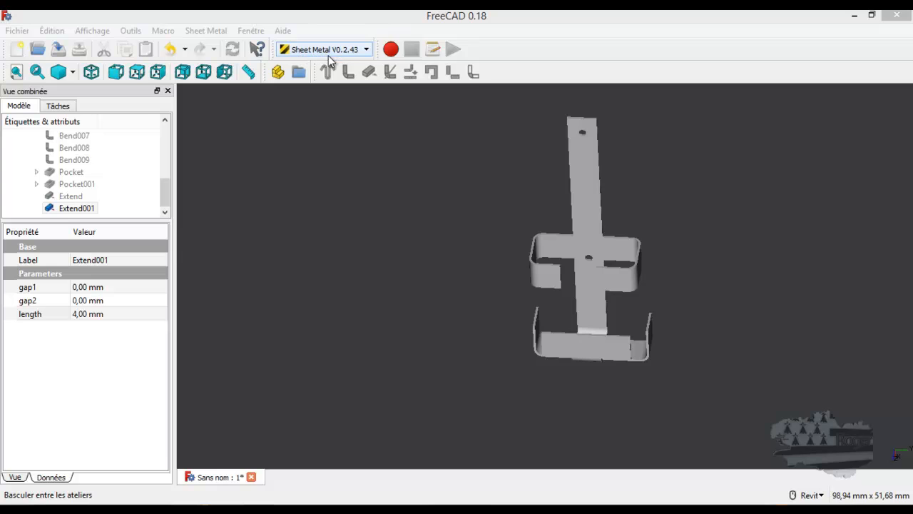
Examine the folded sheet-metal bracket from an angle, highlighting its back plate and the front and side faces of the upper loop.
shift+middle_drag(699, 286, 662, 311)
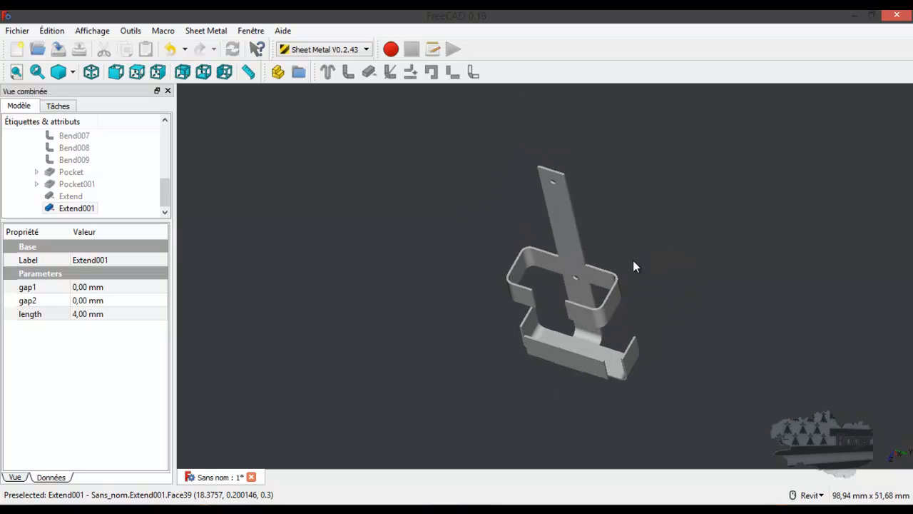
click(567, 205)
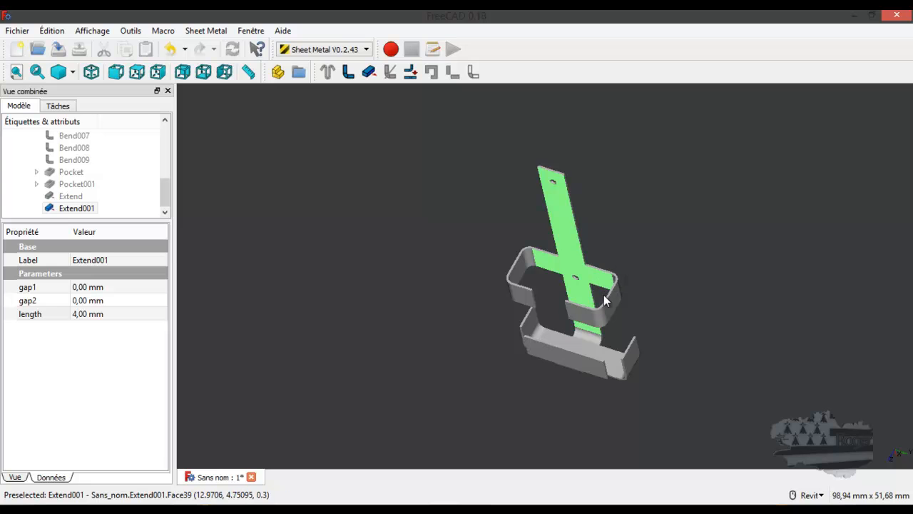
click(583, 317)
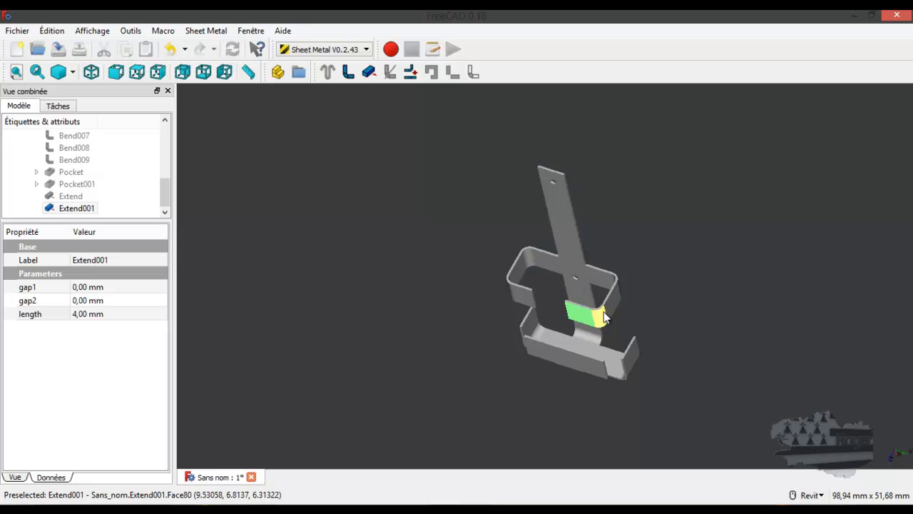
click(609, 302)
click(601, 284)
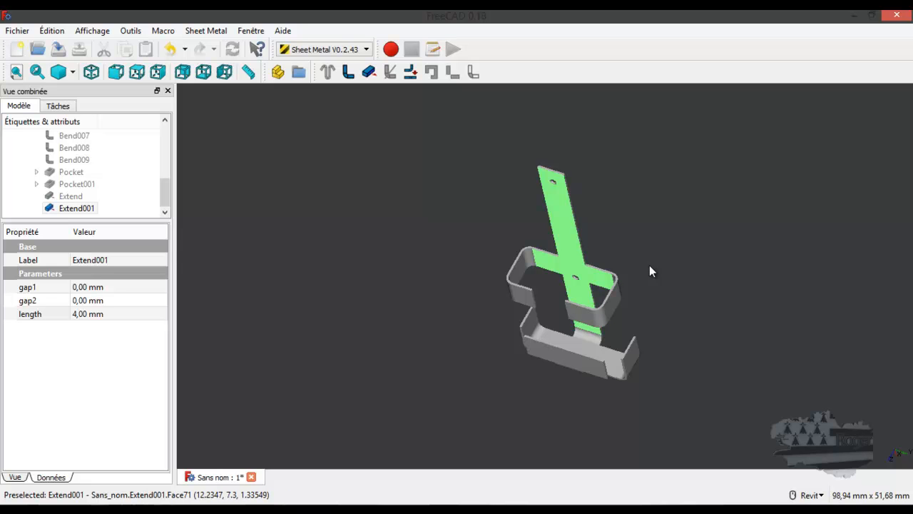
click(600, 222)
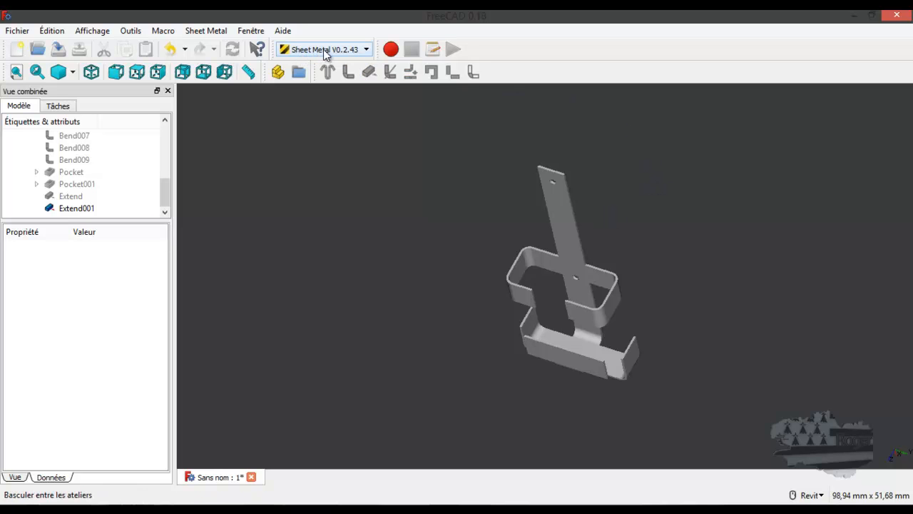
Look through the list of available workbenches, keeping Sheet Metal active.
click(366, 50)
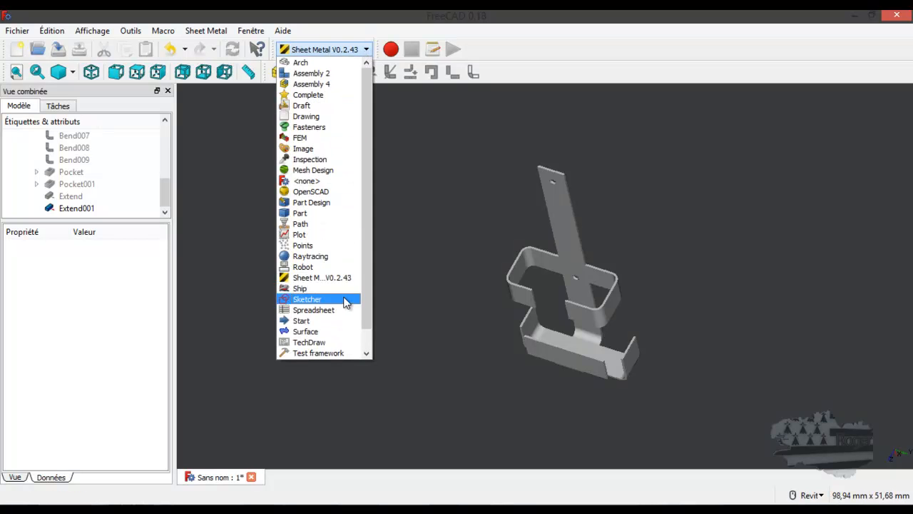
drag(369, 126, 368, 107)
click(410, 171)
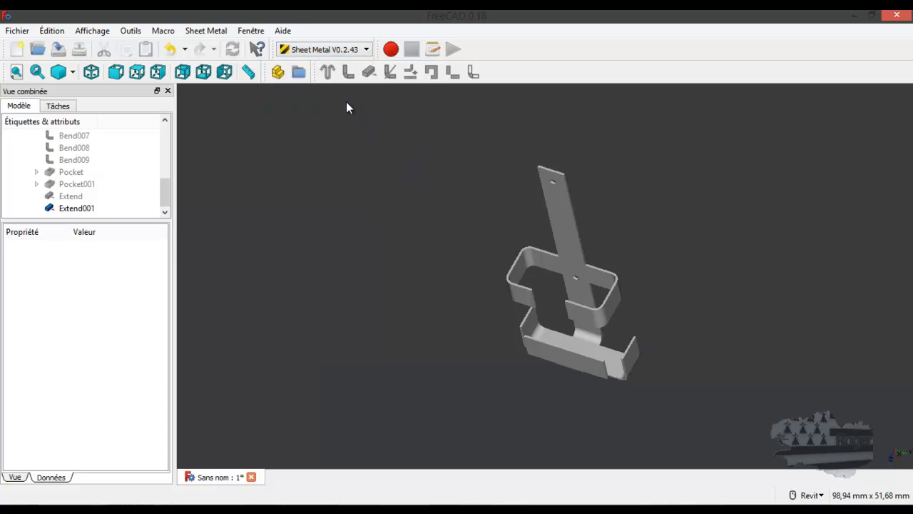
Check the workbenches, including 3DFindIT, and the macros offered by the FreeCAD 0.18 addon manager, and close it.
click(135, 32)
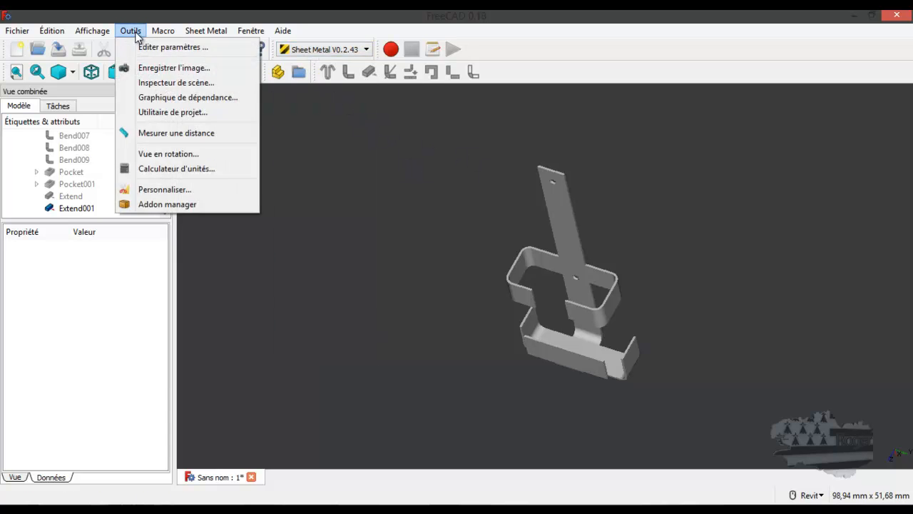
click(163, 206)
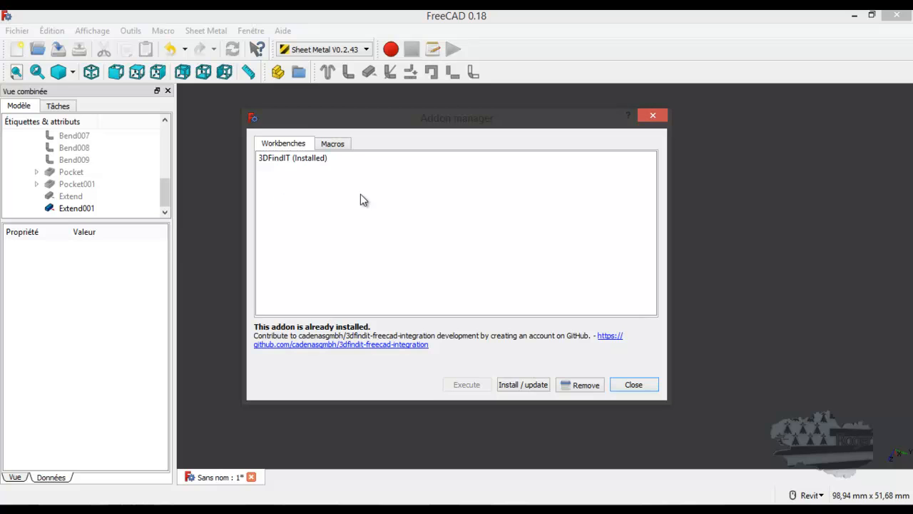
click(288, 159)
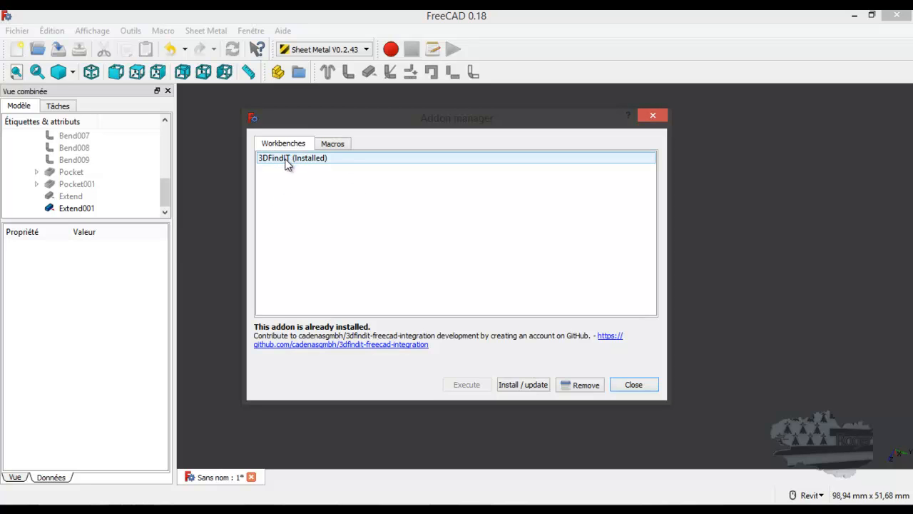
click(287, 161)
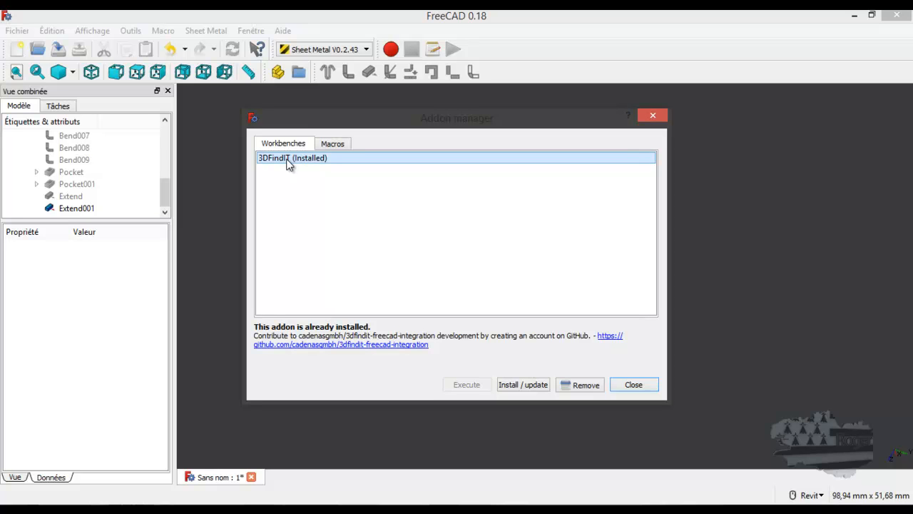
click(333, 145)
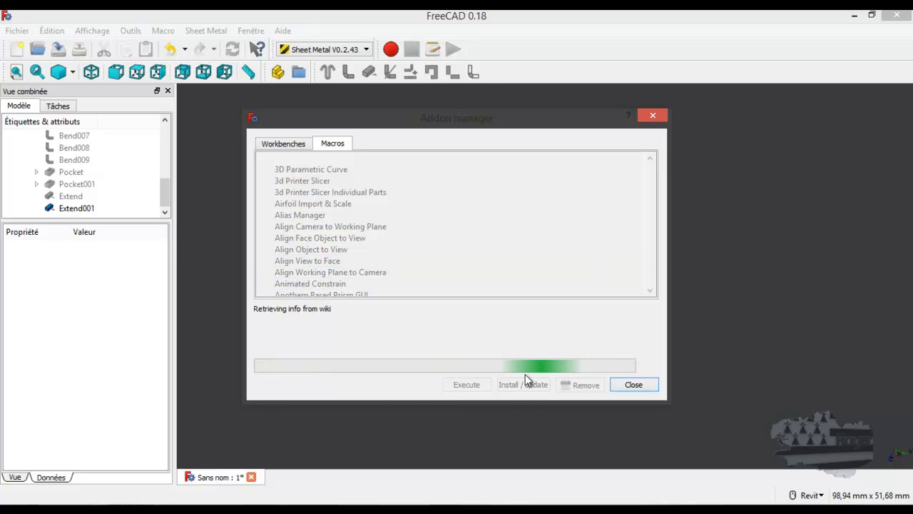
click(642, 385)
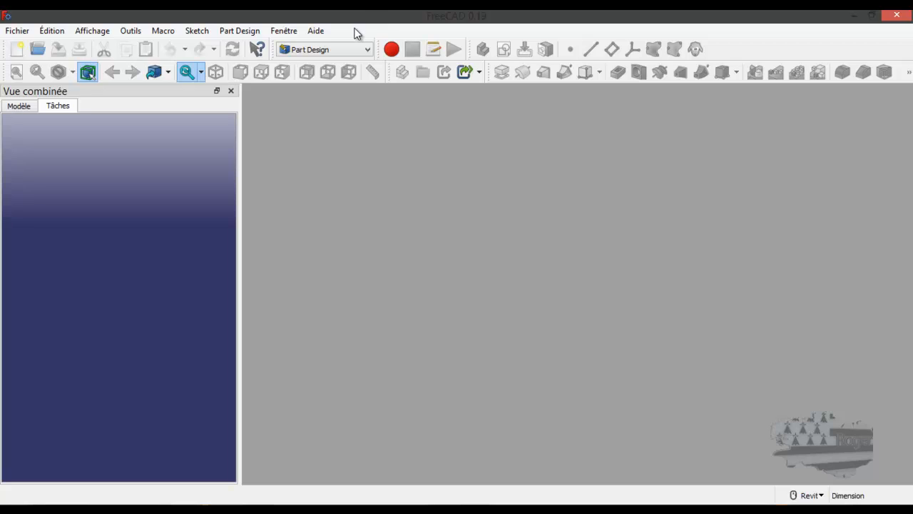
Find the sheetmetal workbench in the FreeCAD 0.19 Addon Manager and show its description.
click(155, 30)
mouse_move(134, 32)
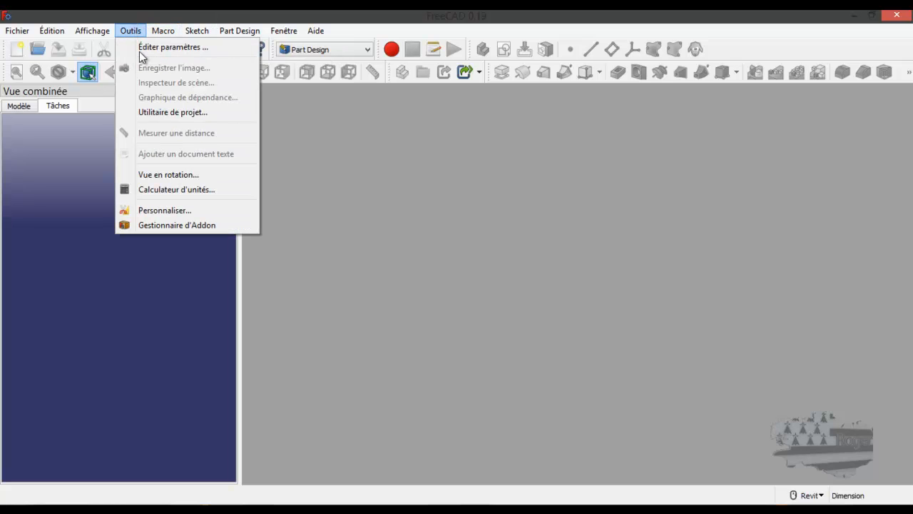
click(162, 226)
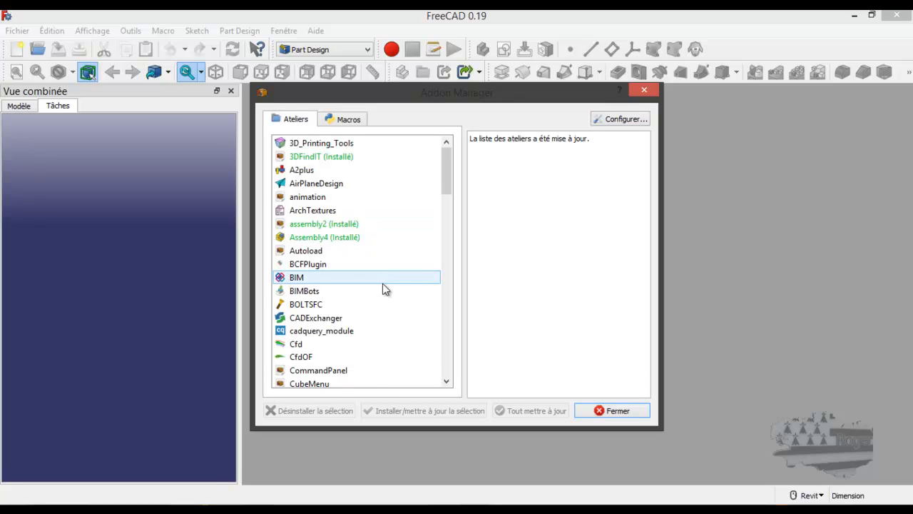
scroll(382, 283, down, 15)
scroll(382, 283, down, 5)
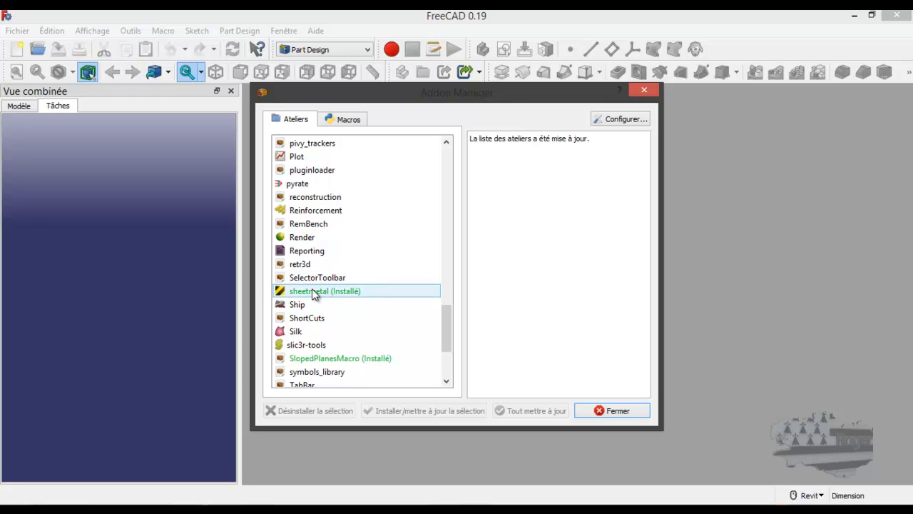
click(318, 279)
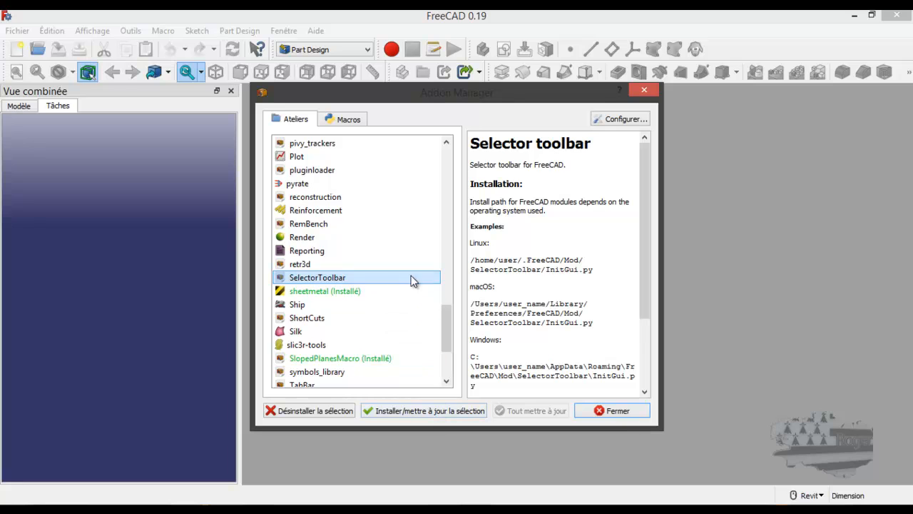
click(330, 293)
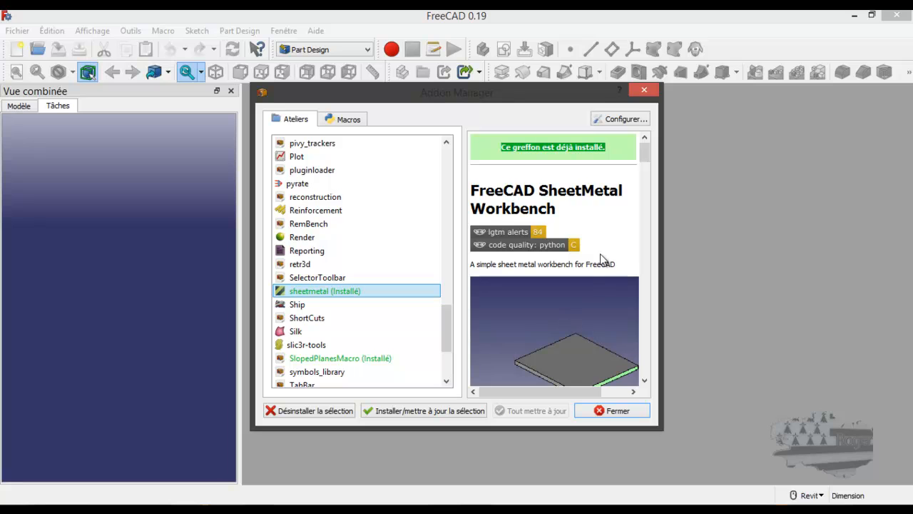
View the Joko Engineering tutorial video linked in the sheetmetal description, close its page and return to the Addon Manager.
scroll(601, 261, down, 5)
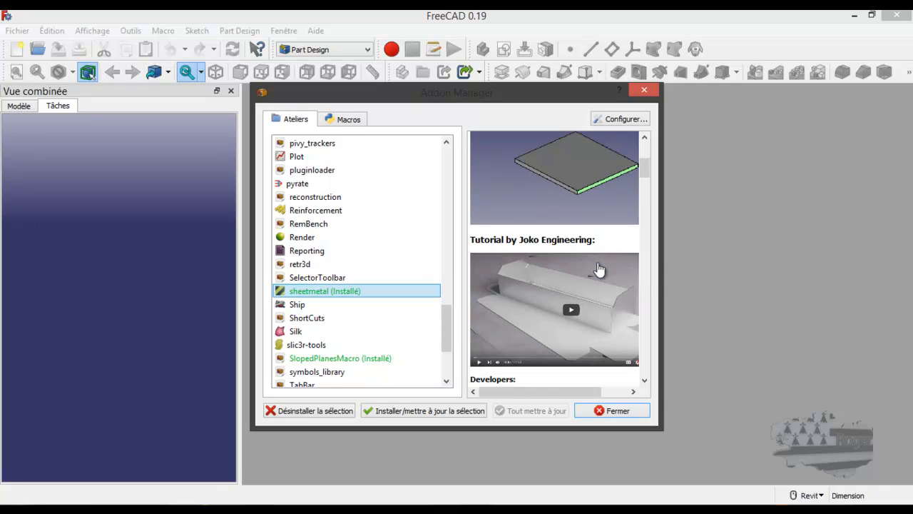
scroll(601, 271, down, 1)
click(573, 271)
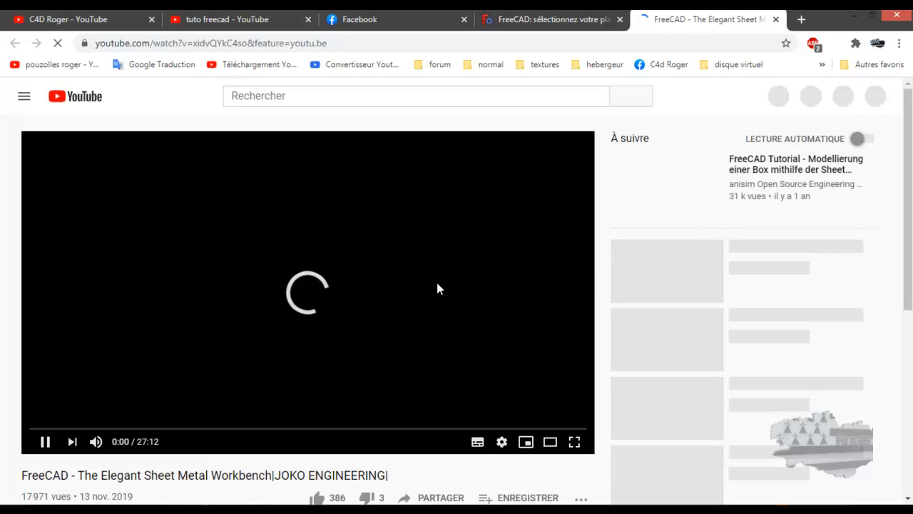
click(775, 20)
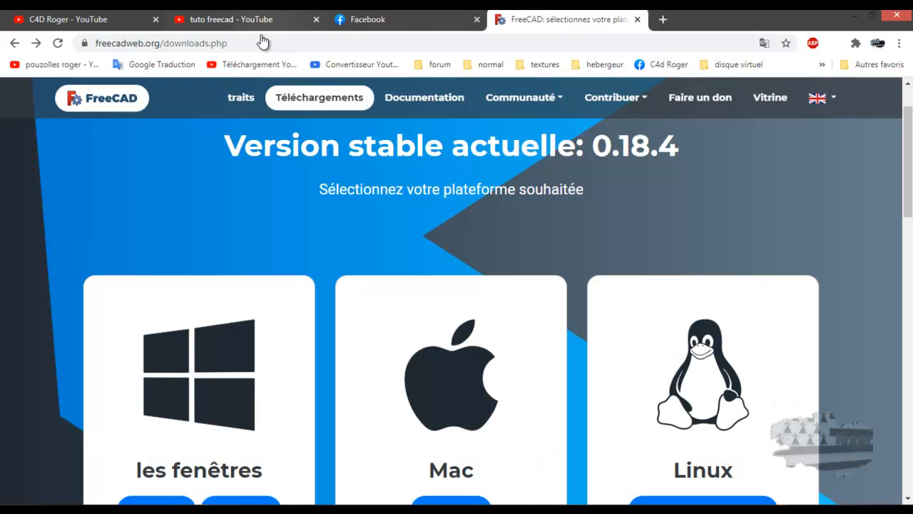
mouse_move(475, 512)
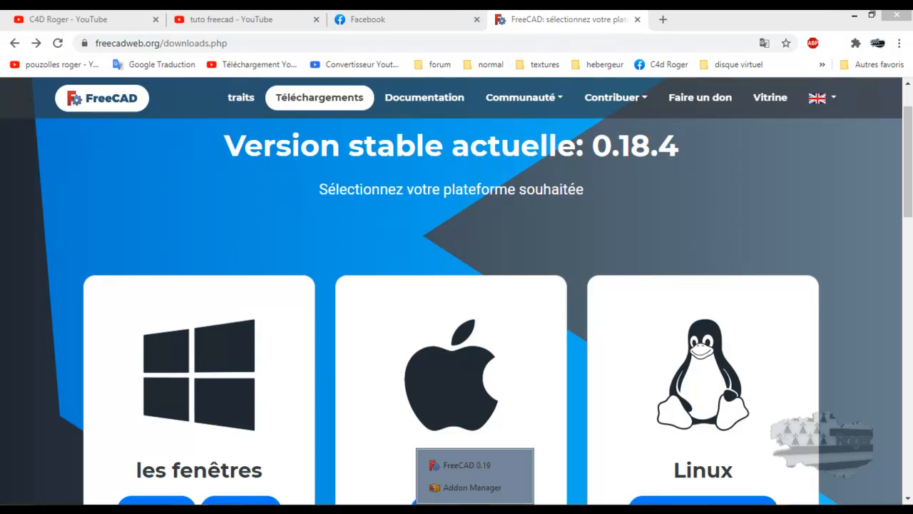
click(472, 487)
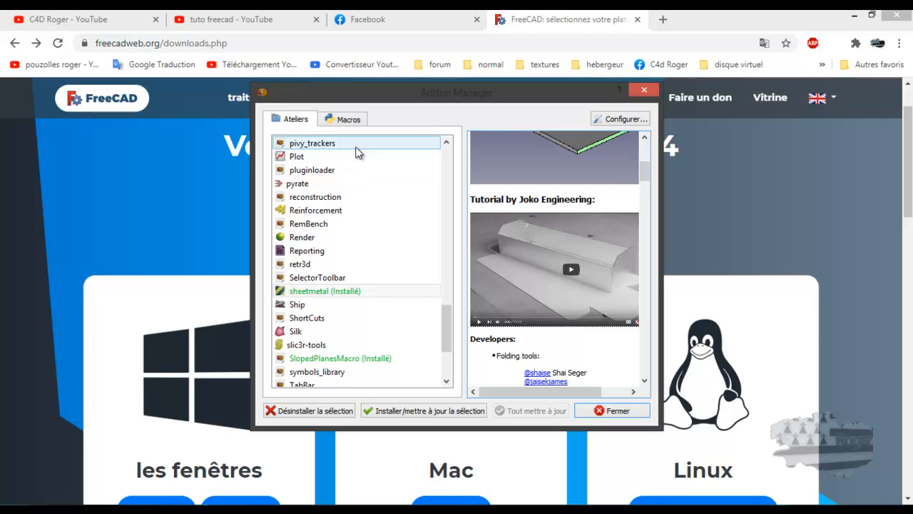
Show the details of the Sheet Metal Unfolder macro, and close the Addon Manager and the report view.
click(348, 118)
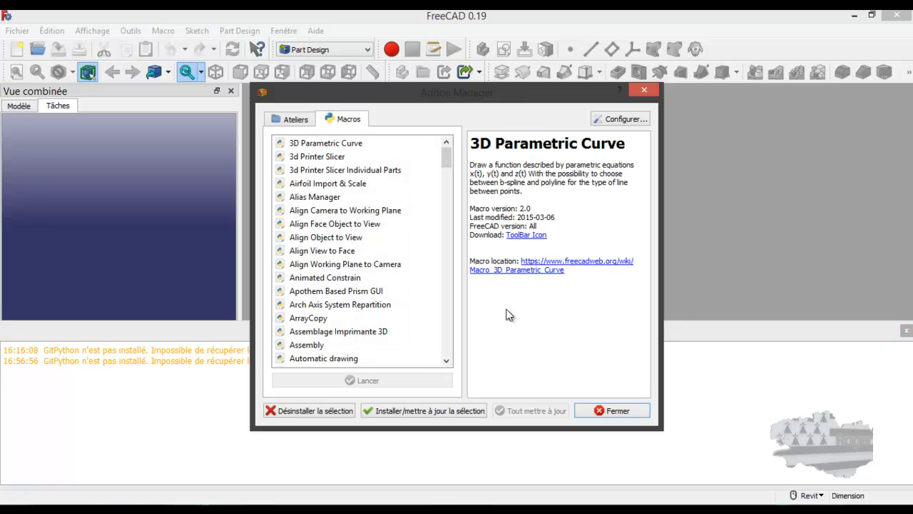
scroll(369, 234, down, 4)
scroll(366, 236, down, 20)
scroll(360, 236, down, 20)
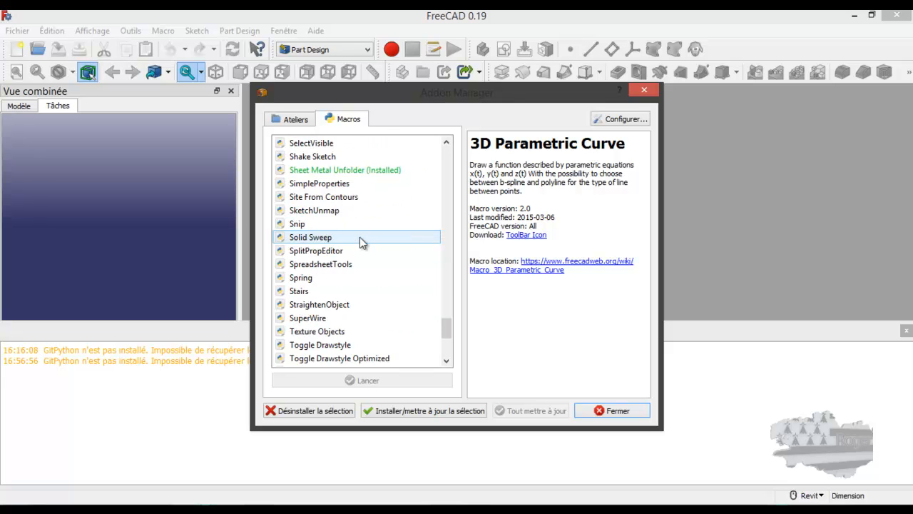
scroll(359, 237, up, 1)
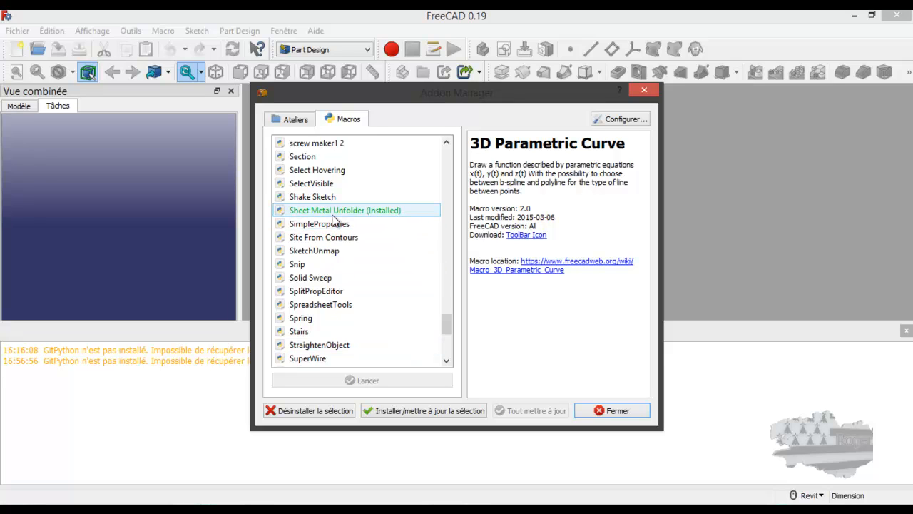
click(288, 212)
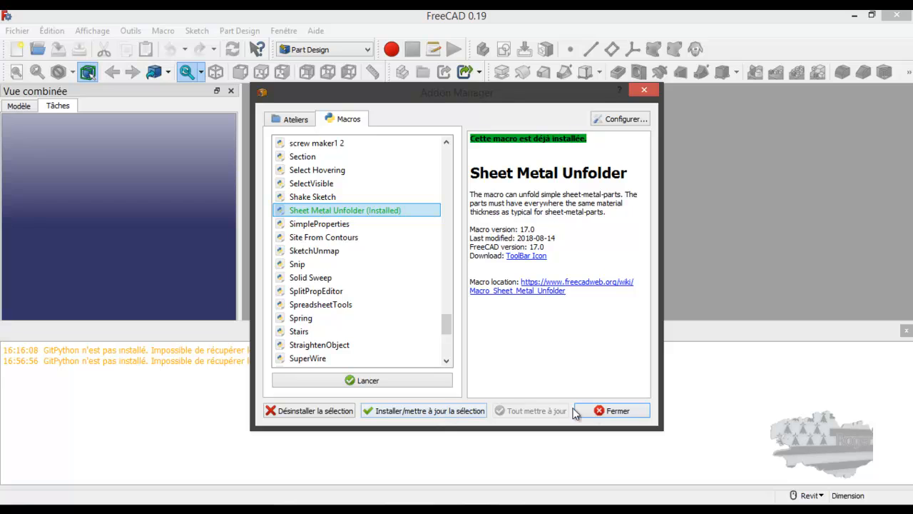
click(617, 414)
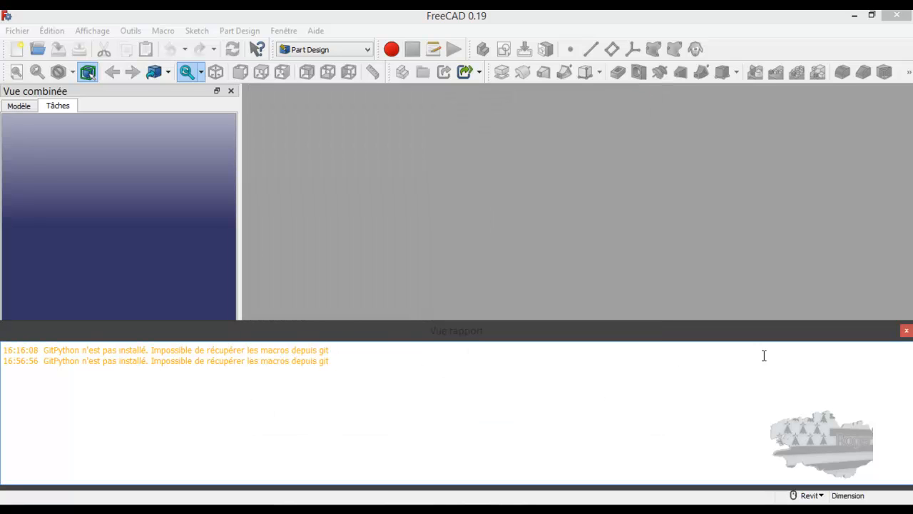
click(907, 331)
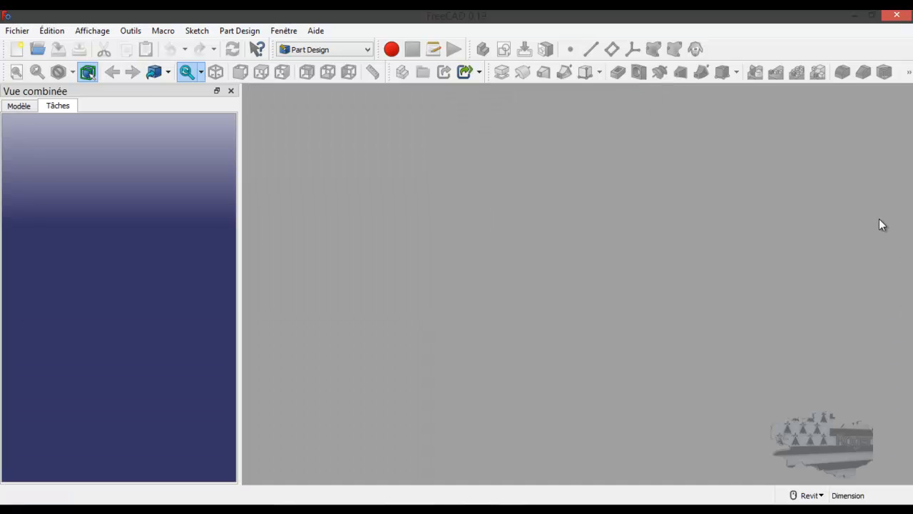
Switch to the browser, open the FreeCAD releases page from the downloads page and examine the 0.19_pre notes and assets.
click(855, 15)
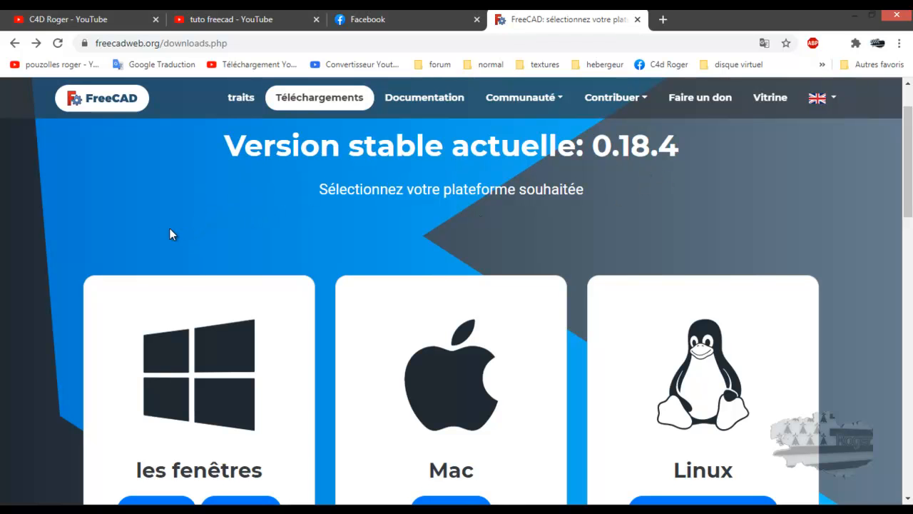
scroll(154, 232, down, 2)
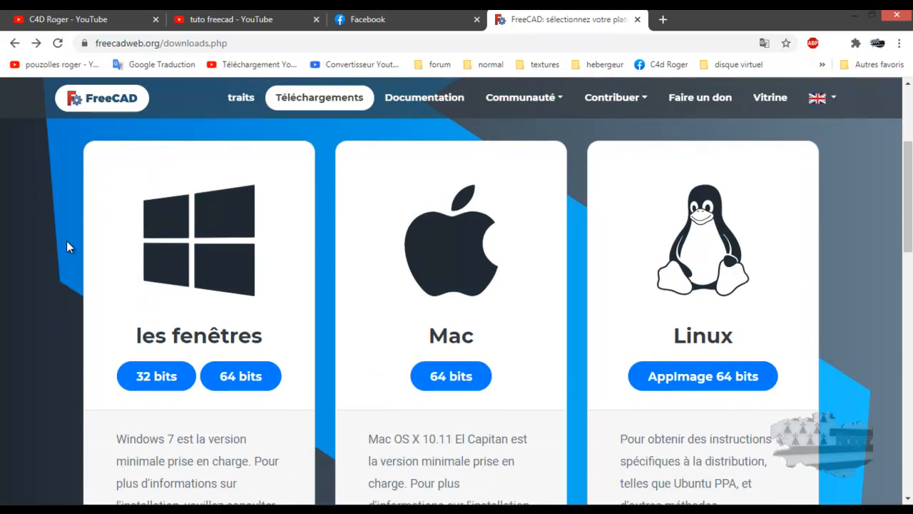
scroll(66, 246, down, 4)
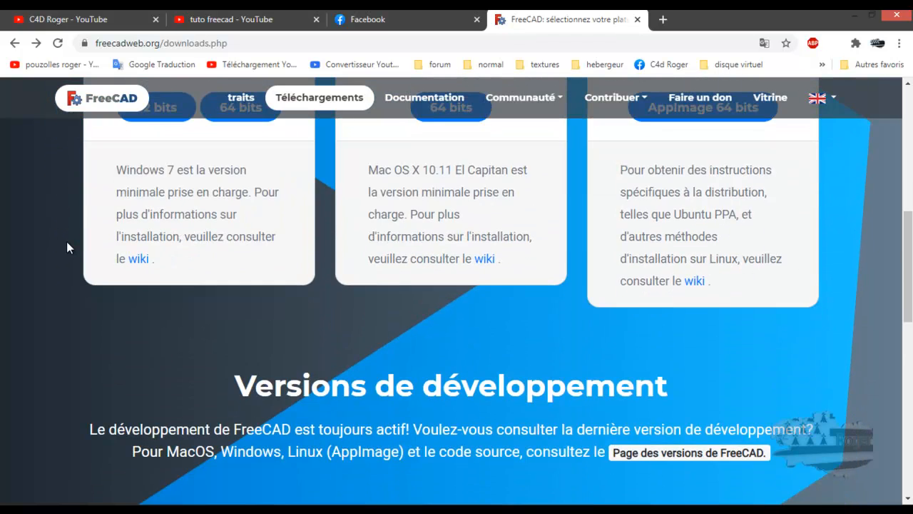
scroll(67, 247, down, 2)
scroll(66, 248, down, 1)
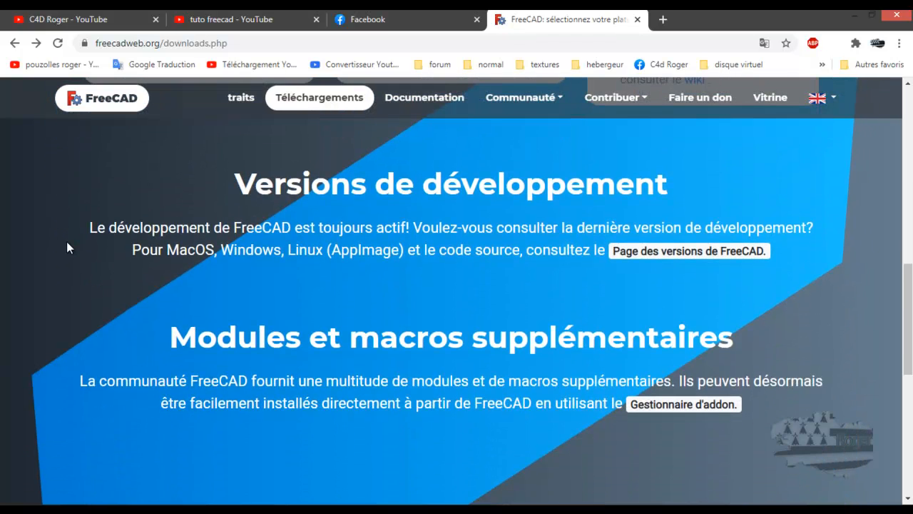
click(689, 256)
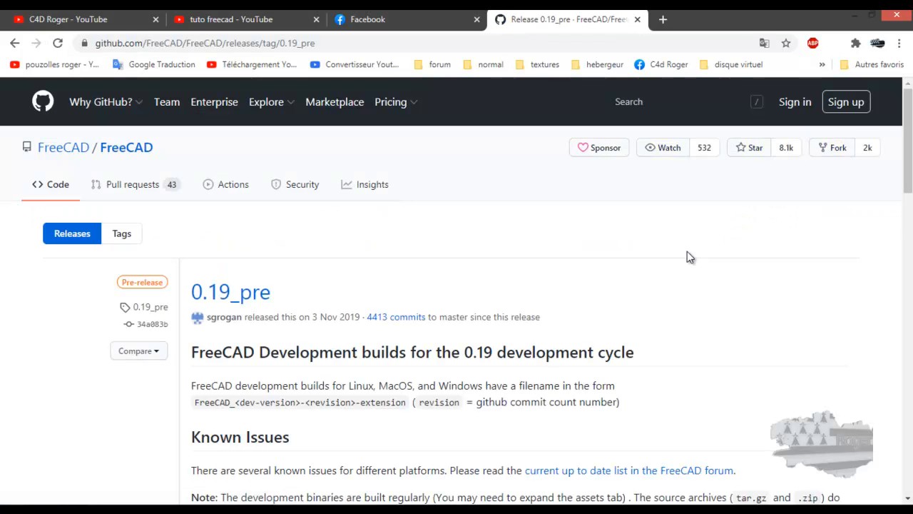
scroll(474, 242, down, 3)
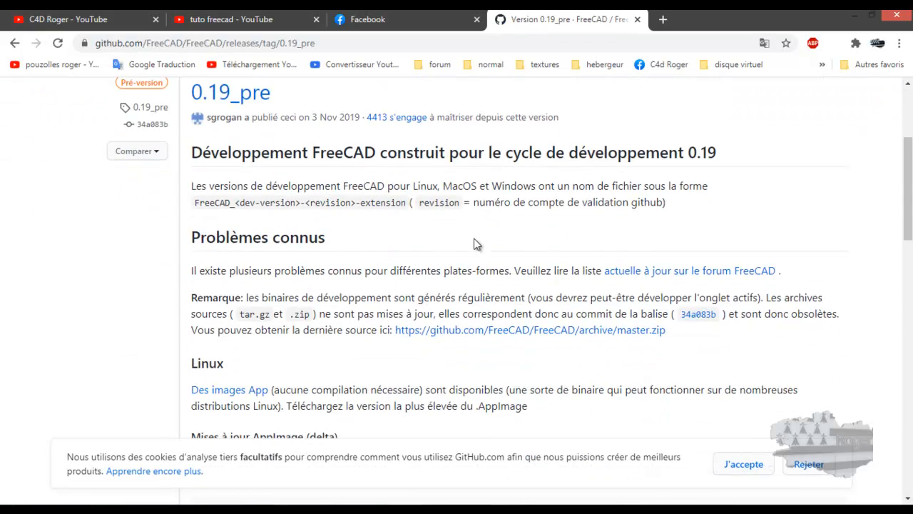
scroll(475, 241, down, 9)
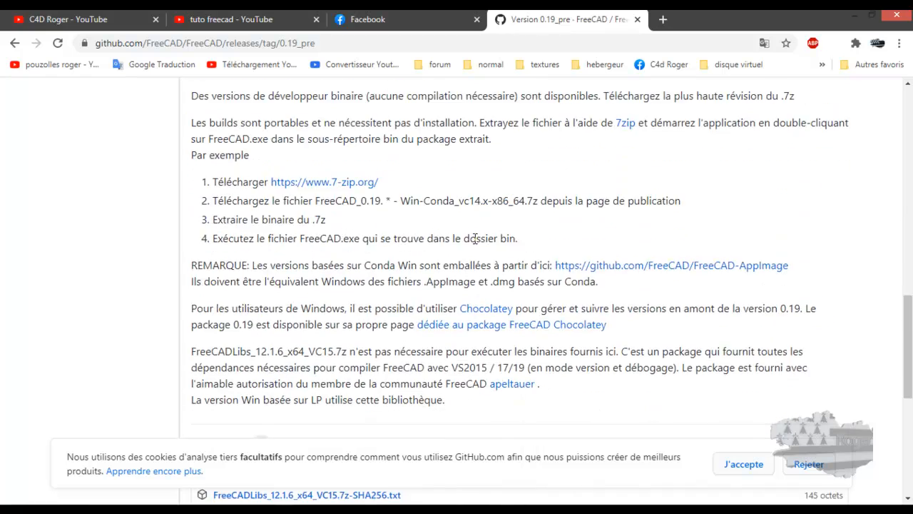
scroll(475, 243, down, 5)
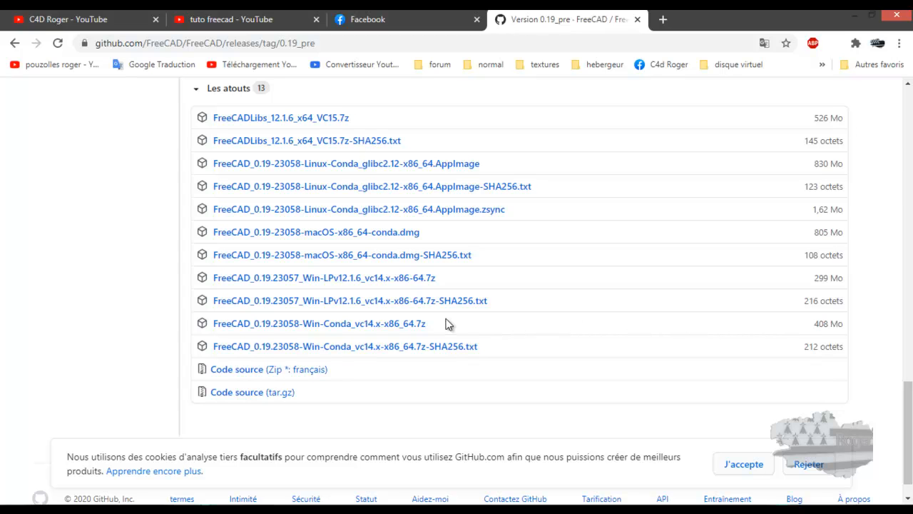
Start downloading FreeCAD_0.19.23058-Win-Conda_vc14.x-x86_64.7z, then cancel the download and dismiss its notice.
click(393, 325)
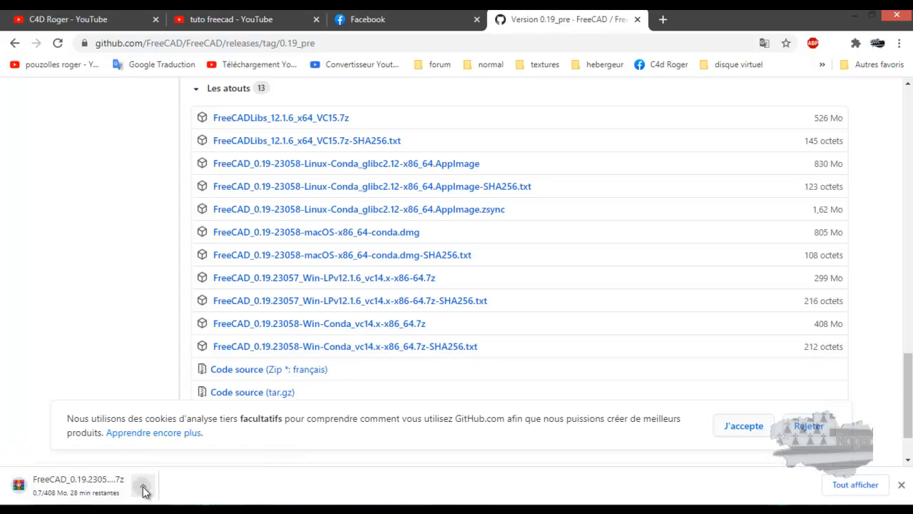
click(142, 488)
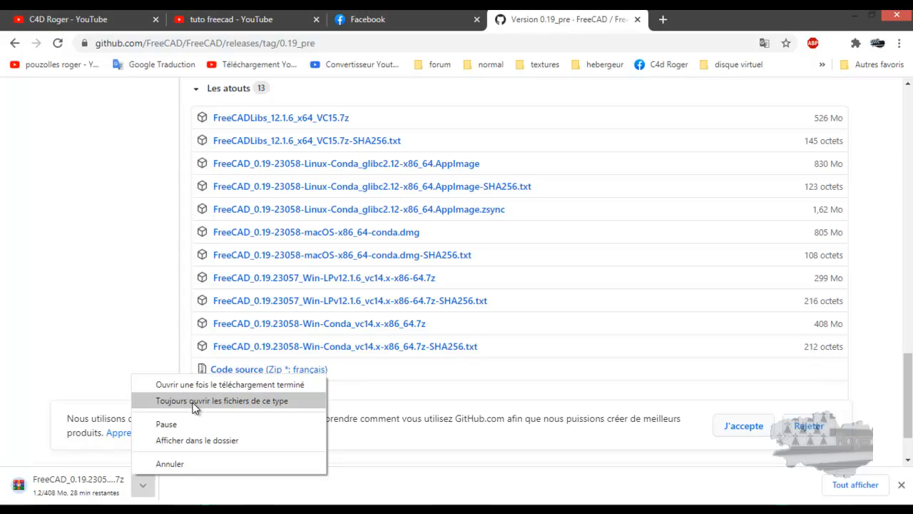
click(171, 464)
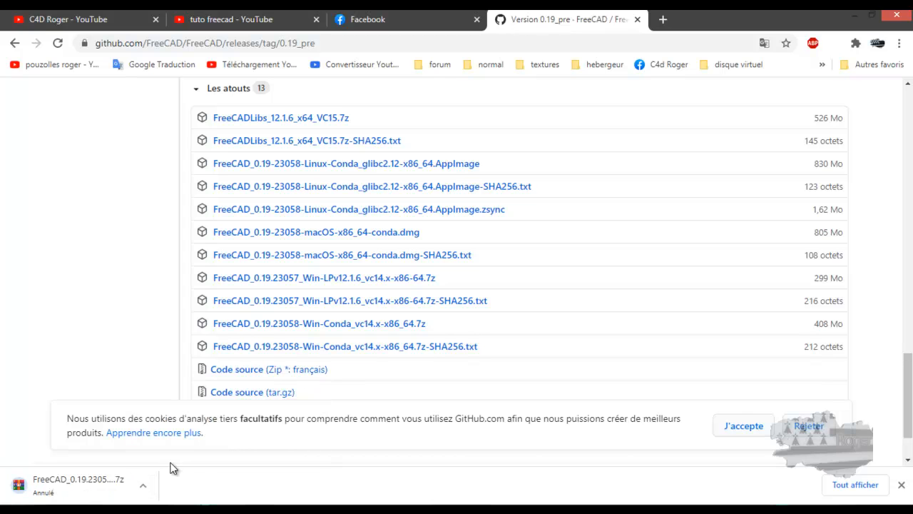
click(901, 484)
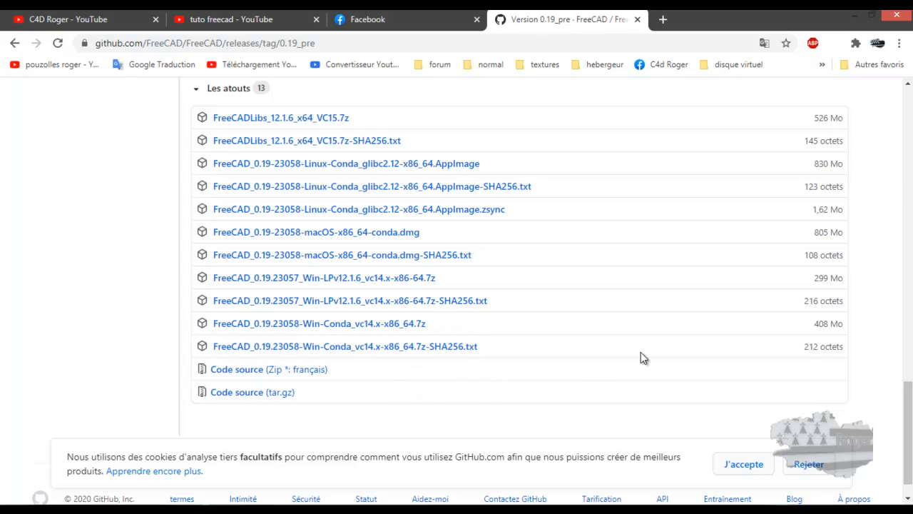
Switch to the file explorer and locate freecad.exe in the bin folder of FreeCAD_0.19.22960-Win-Conda_vc14.x-x86_64.
key(alt+Tab)
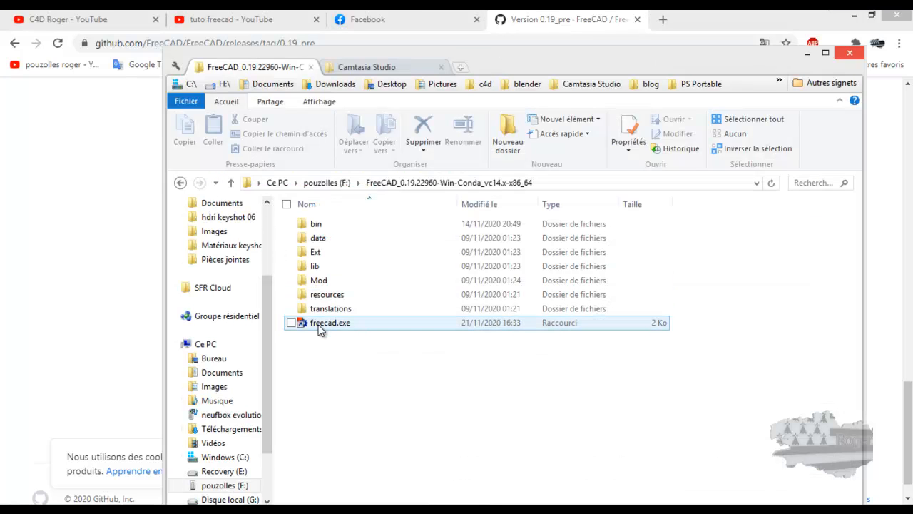
double_click(319, 225)
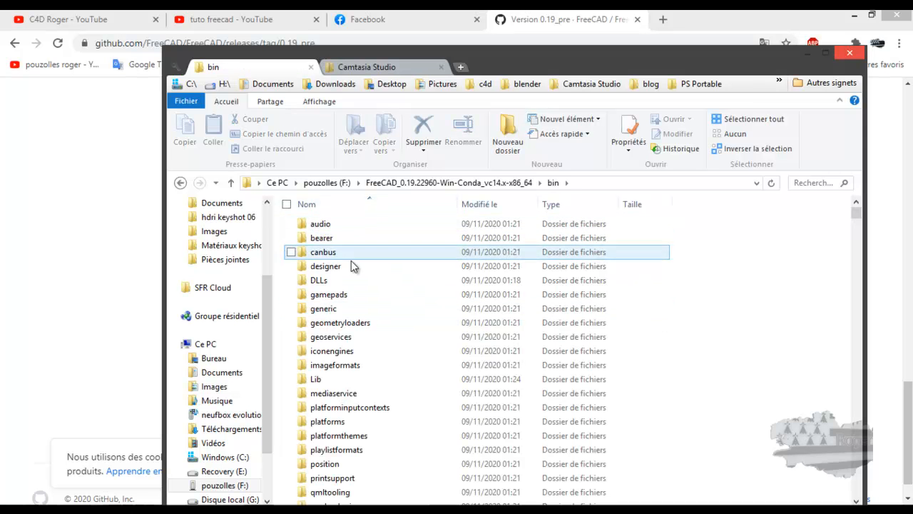
scroll(362, 271, down, 13)
scroll(362, 273, down, 12)
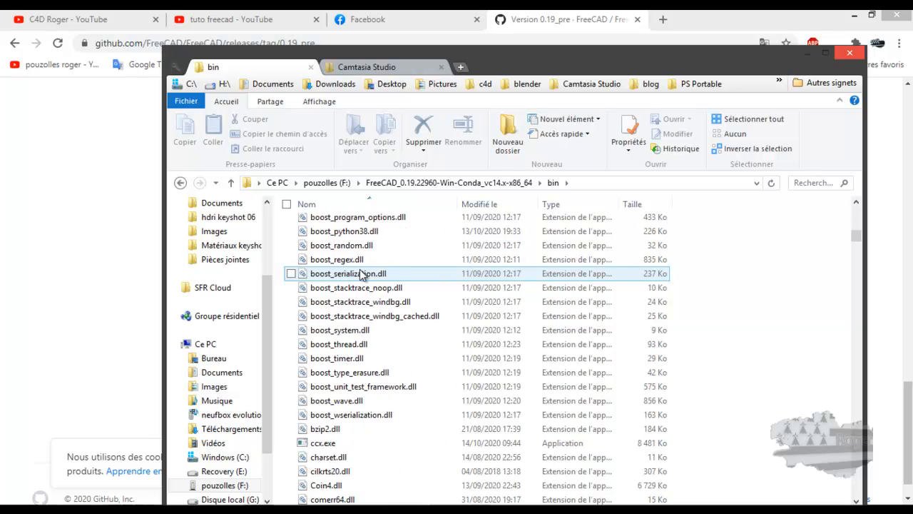
scroll(362, 275, down, 1)
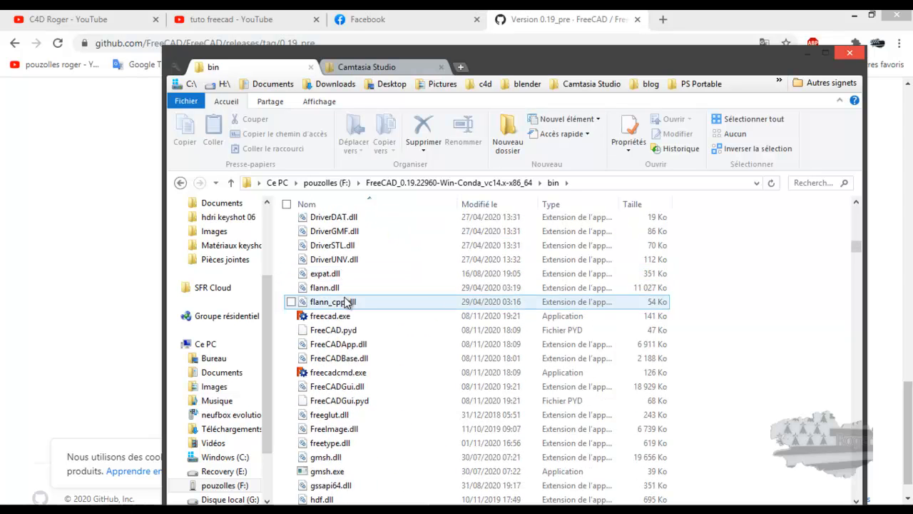
click(331, 319)
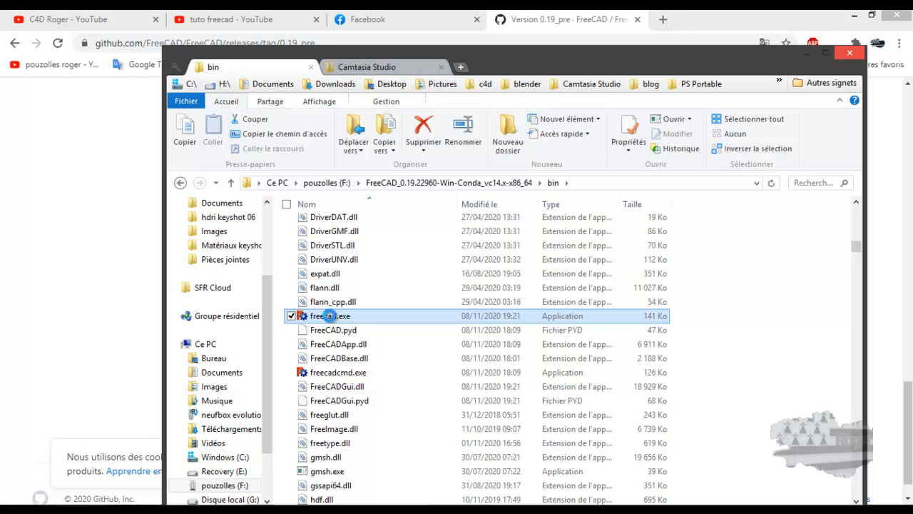
Show the "Créer un raccourci" command available for freecad.exe and dismiss it without creating a shortcut.
right_click(330, 321)
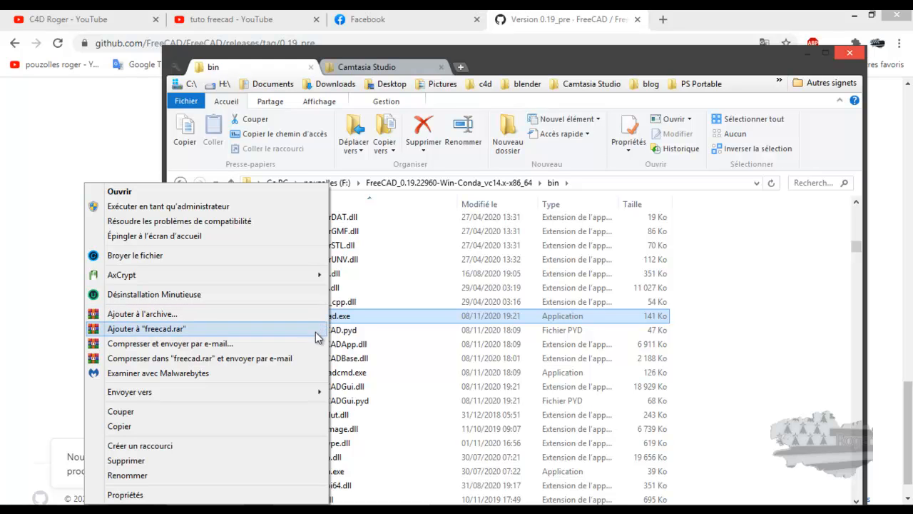
mouse_move(312, 392)
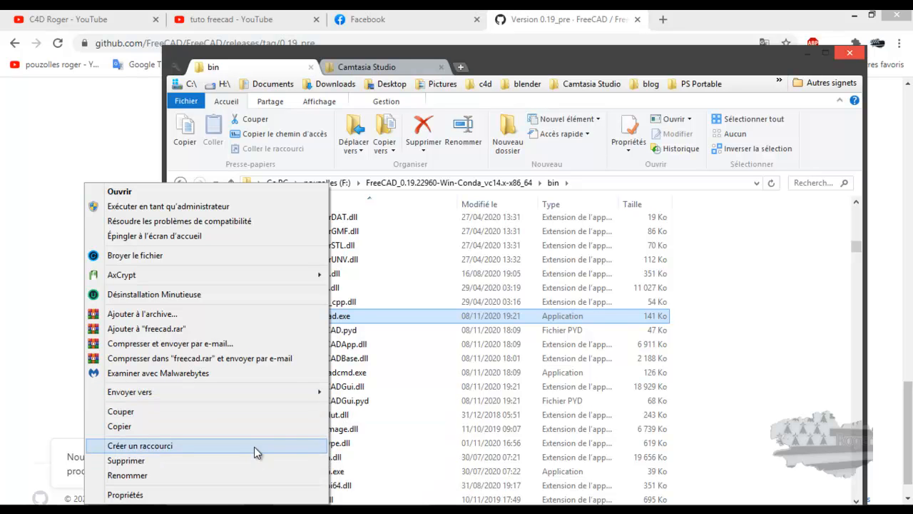
click(402, 430)
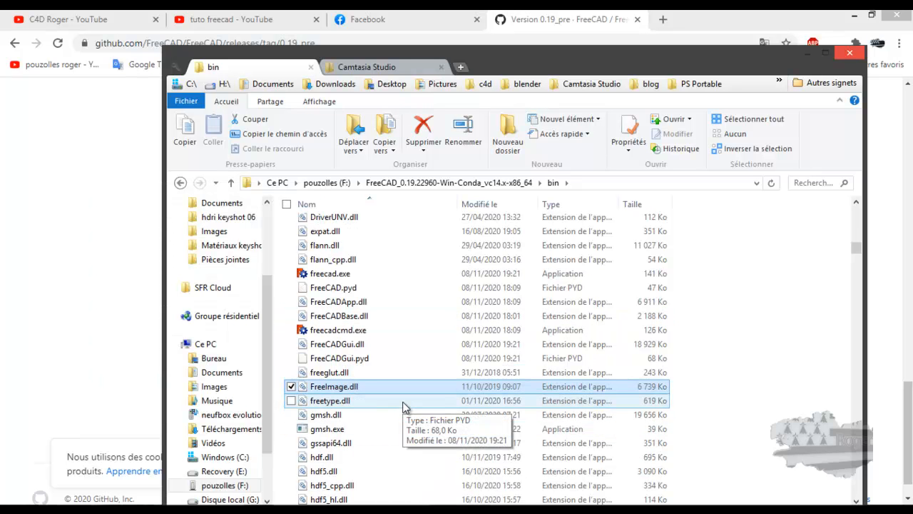
Look through the remaining files of the bin folder, return to its parent folder and move the explorer window out of view.
scroll(404, 407, down, 5)
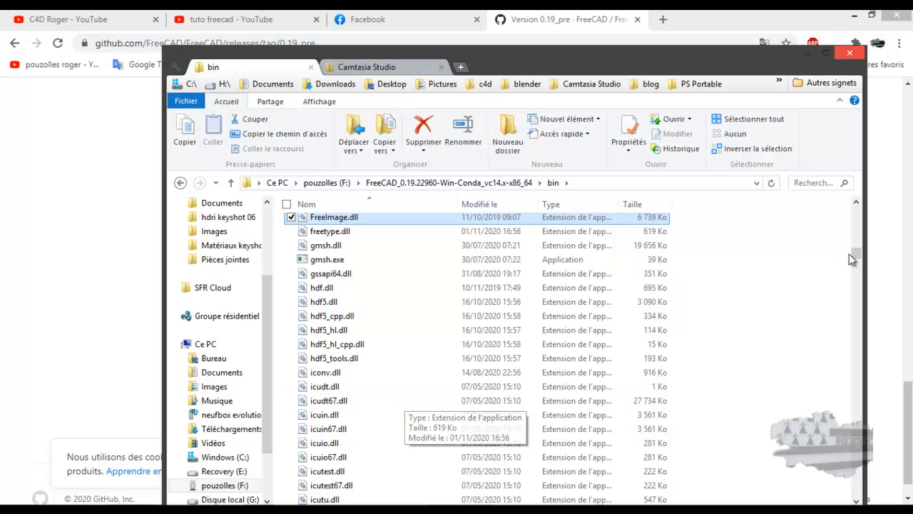
drag(855, 252, 856, 491)
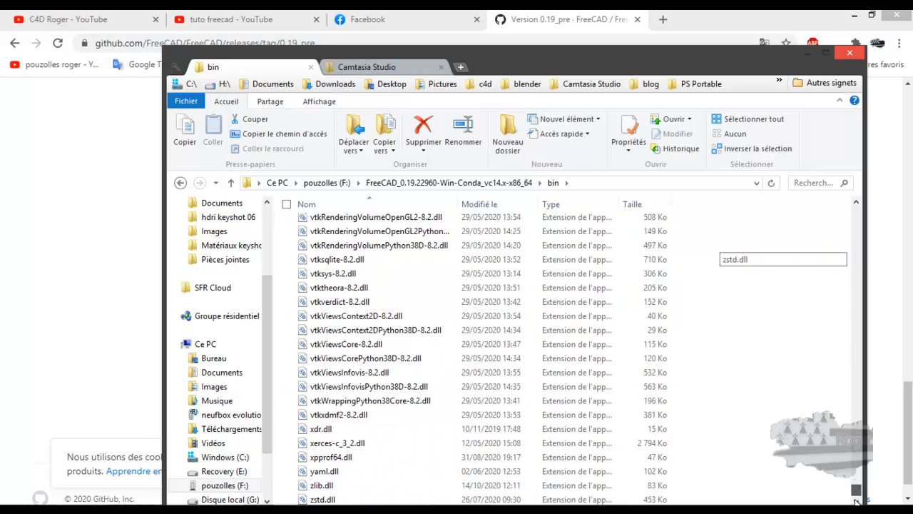
drag(546, 57, 548, 31)
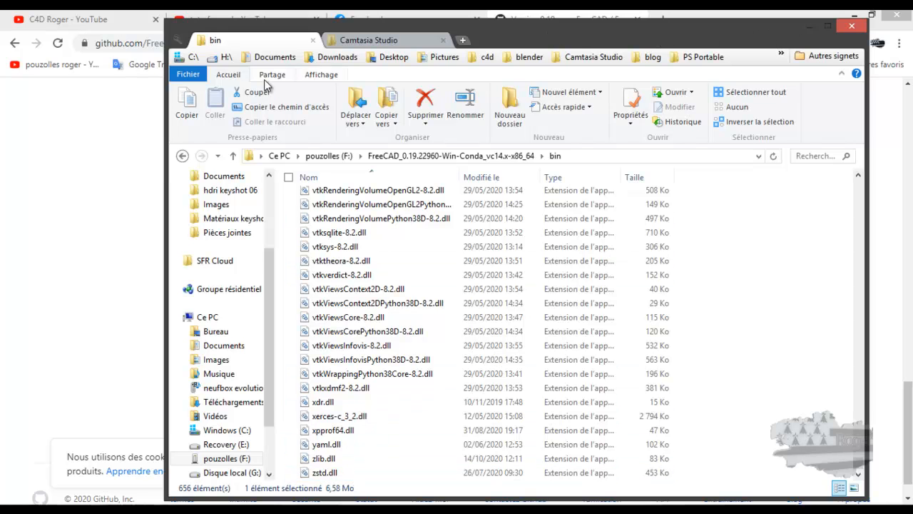
click(182, 156)
drag(588, 28, 912, 57)
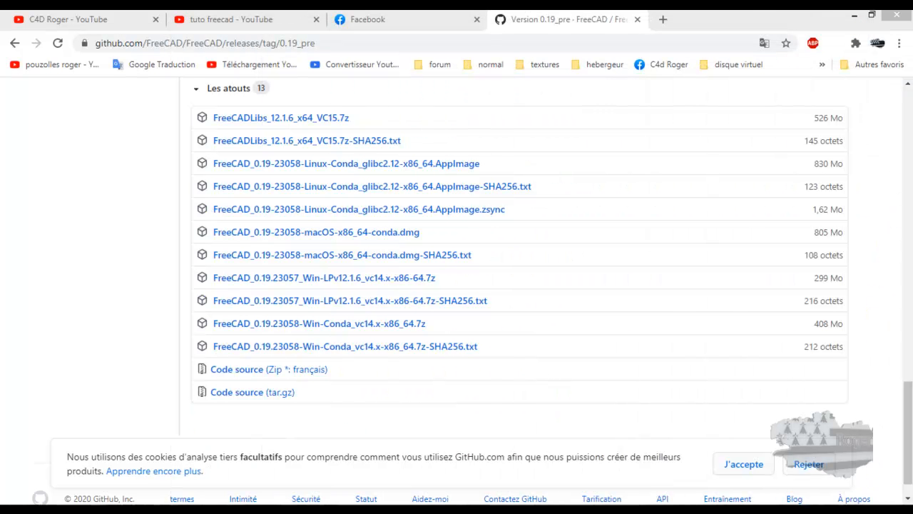
Switch to FreeCAD 0.19, show its "À propos de FreeCAD" version information and close it.
mouse_move(475, 509)
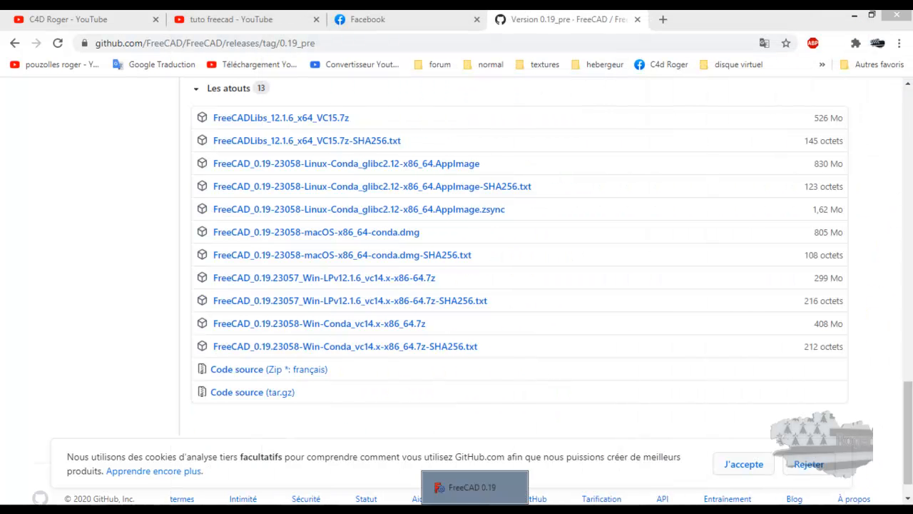
click(474, 486)
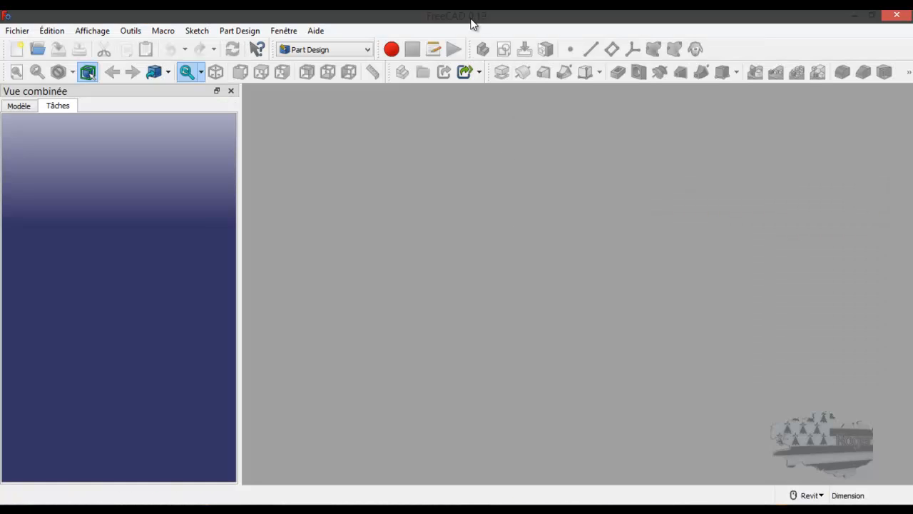
click(316, 33)
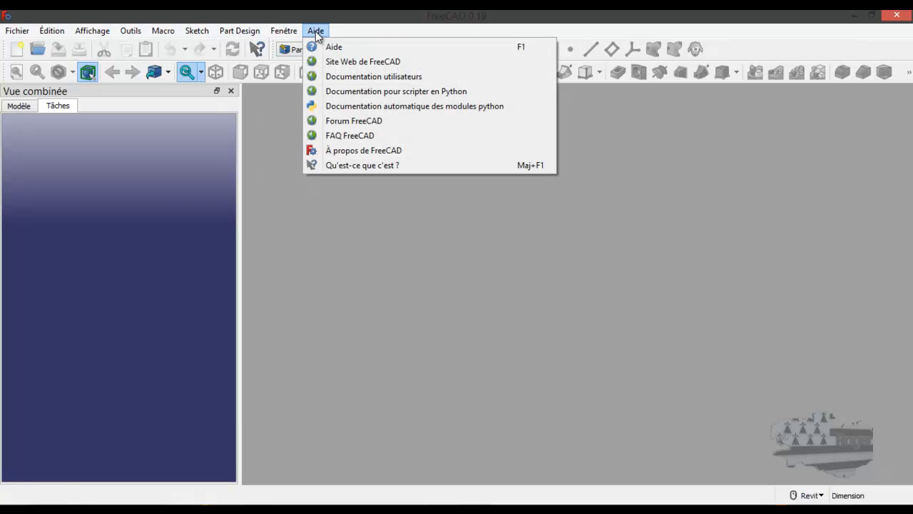
click(363, 151)
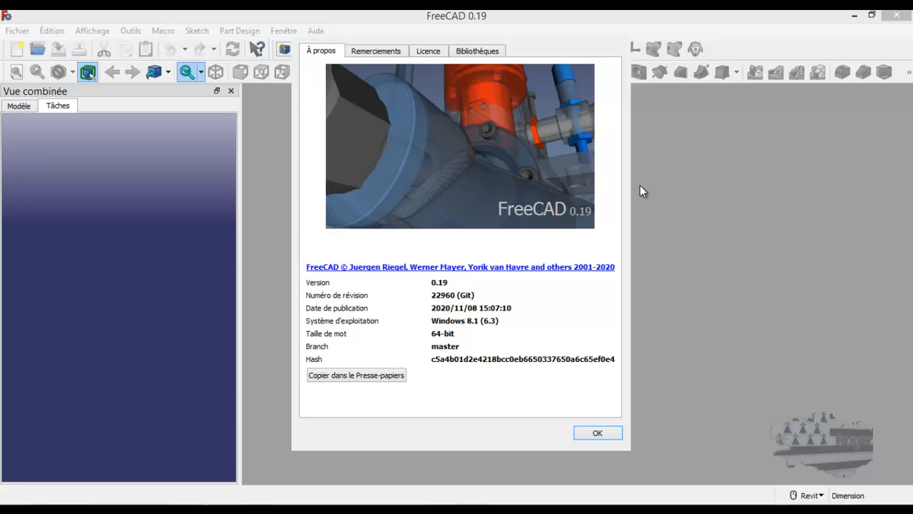
click(600, 433)
Switch to FreeCAD 0.18 and close the open sheet metal document without saving its changes.
click(854, 15)
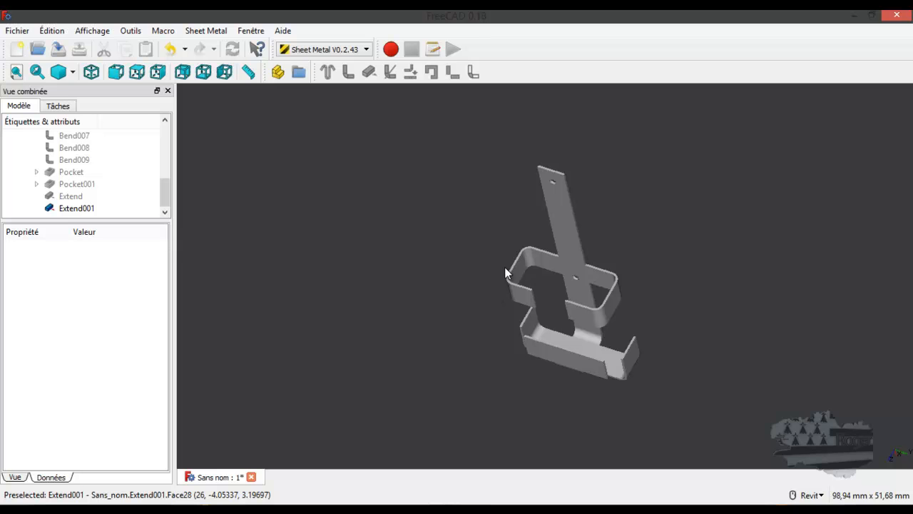
click(251, 477)
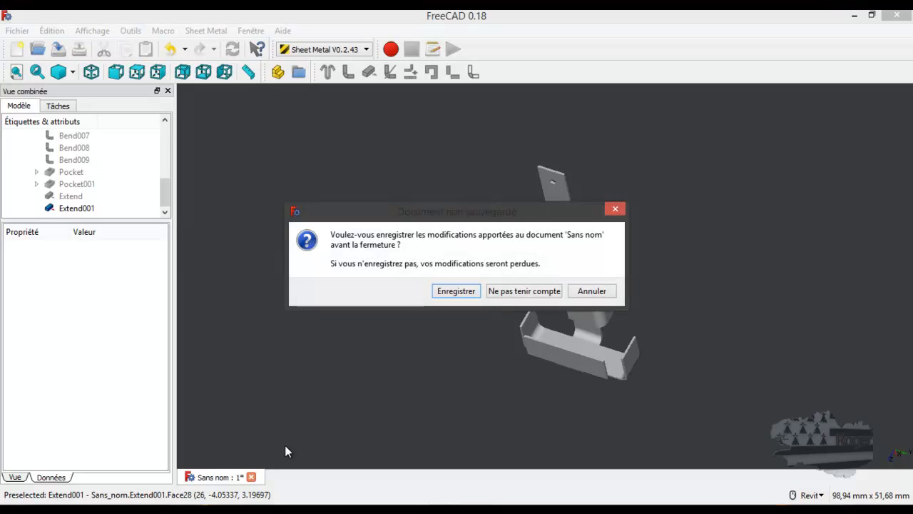
click(513, 290)
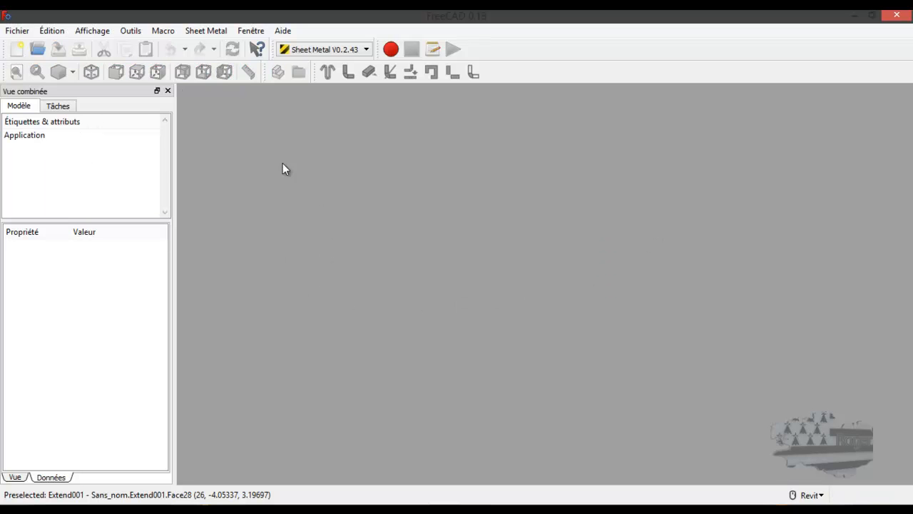
Switch to the Part Design workbench and create a new empty document.
click(326, 50)
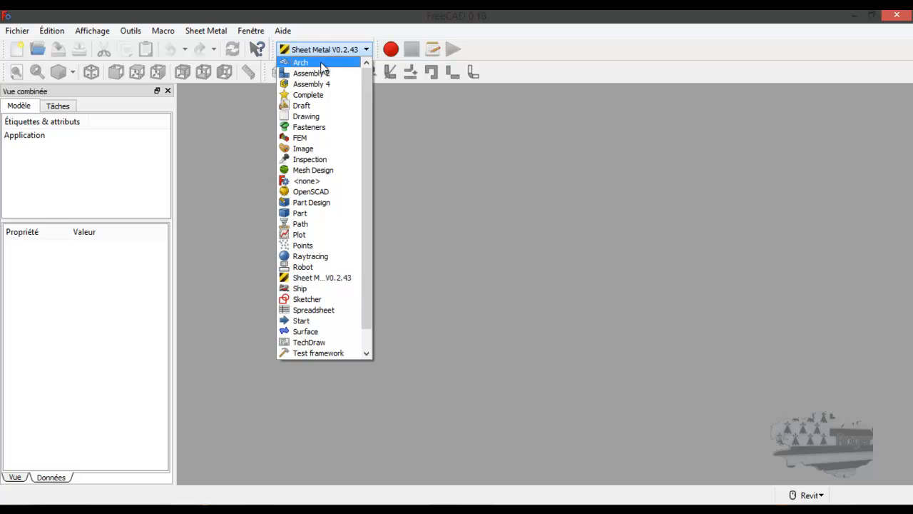
click(307, 203)
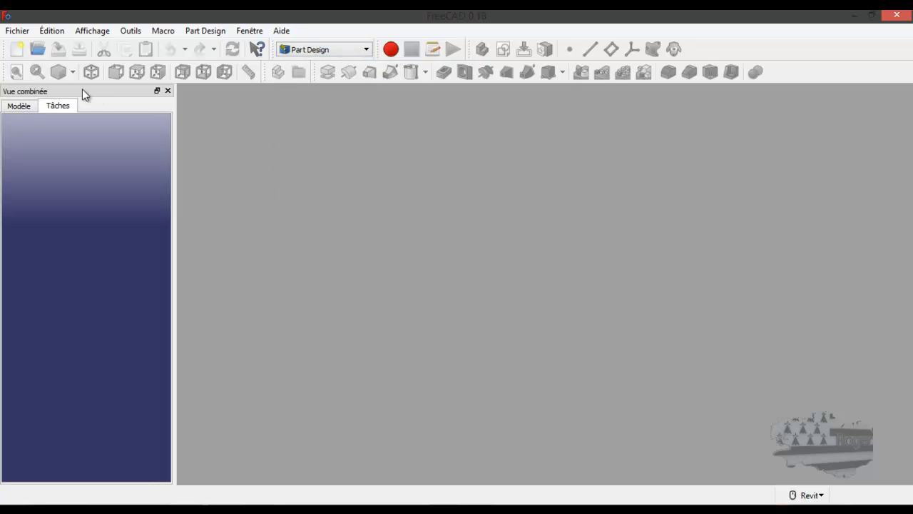
click(16, 50)
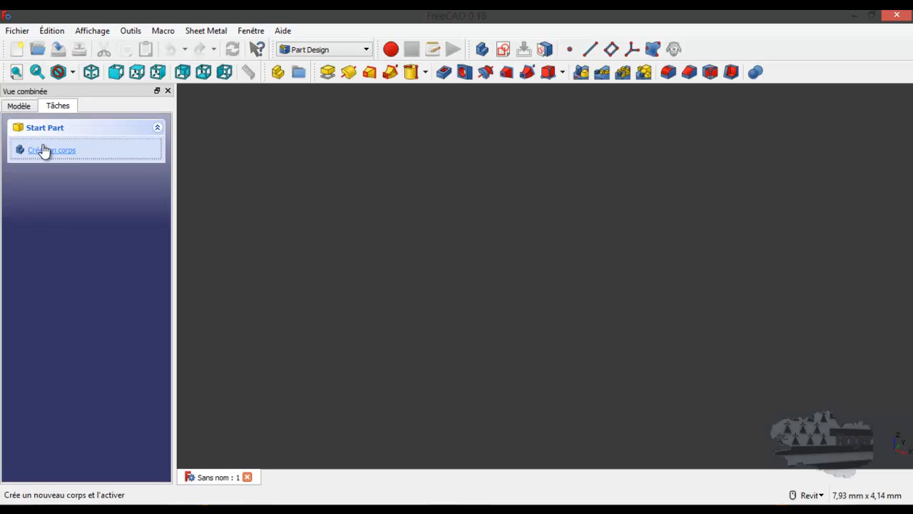
Create a new body and start a sketch on its XY plane.
click(43, 149)
click(43, 149)
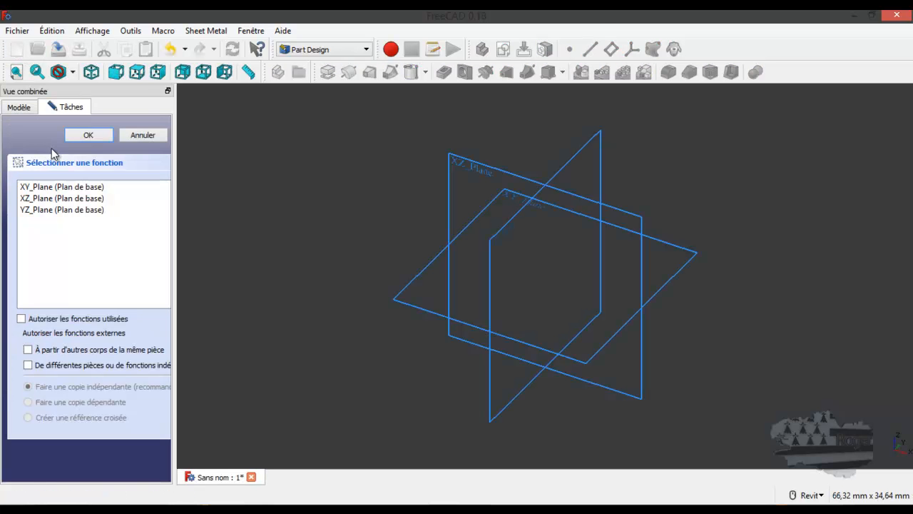
click(411, 284)
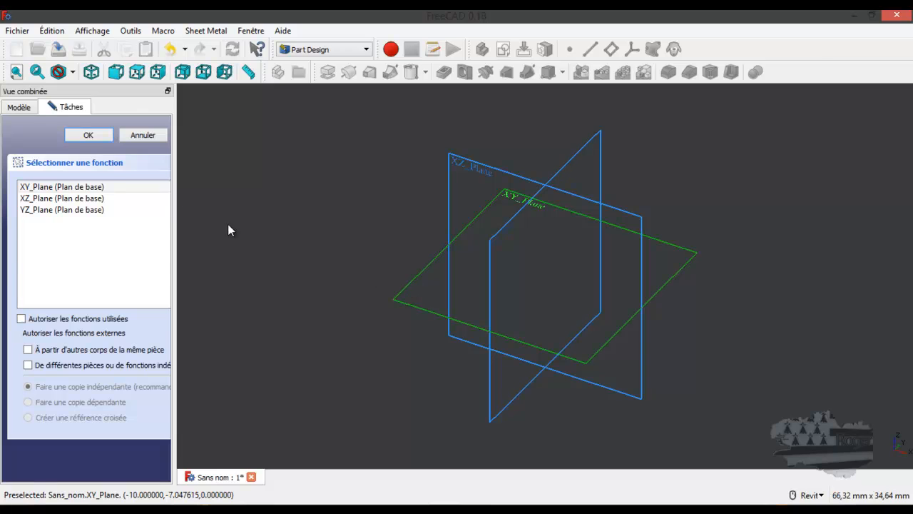
click(89, 135)
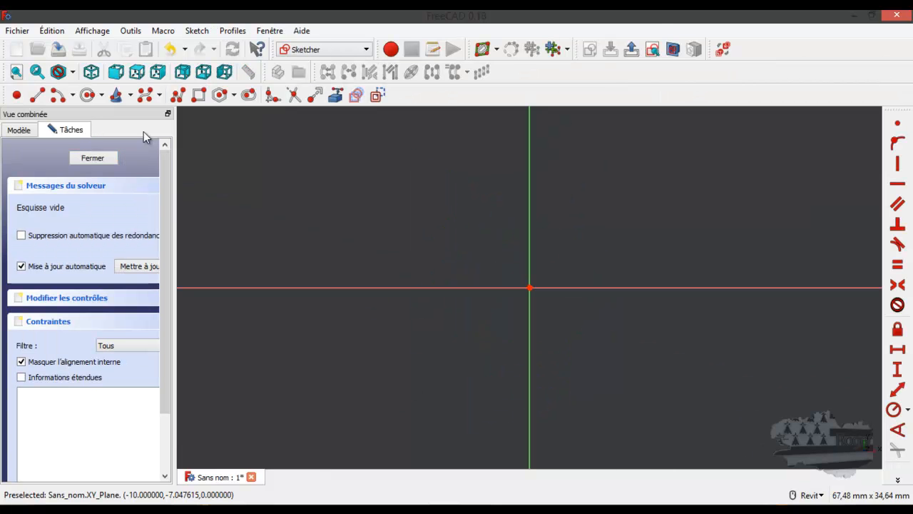
Sketch a wide rectangle around the origin, about 35.9 mm long and 4.4 mm high.
click(199, 94)
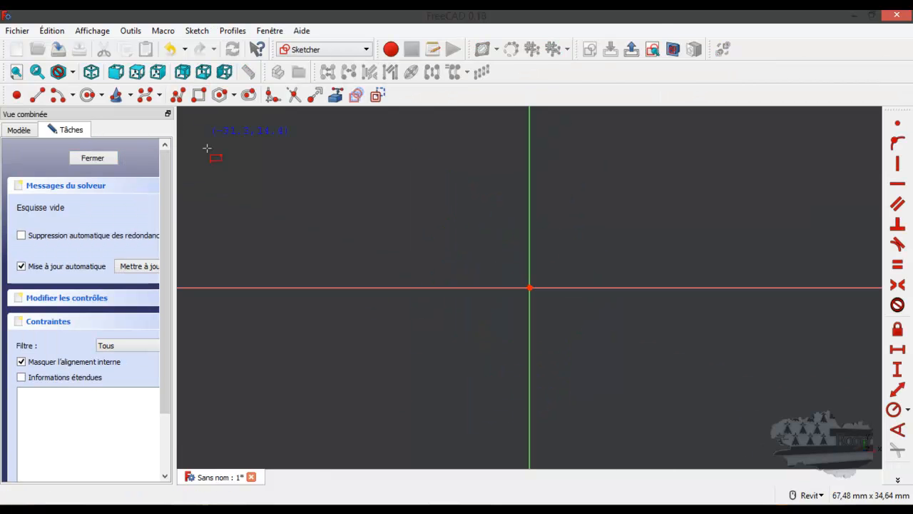
click(287, 266)
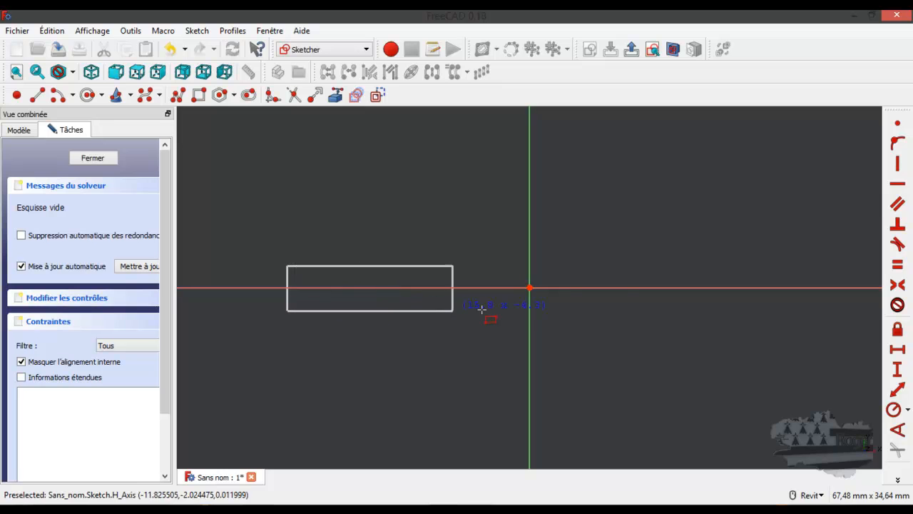
click(662, 311)
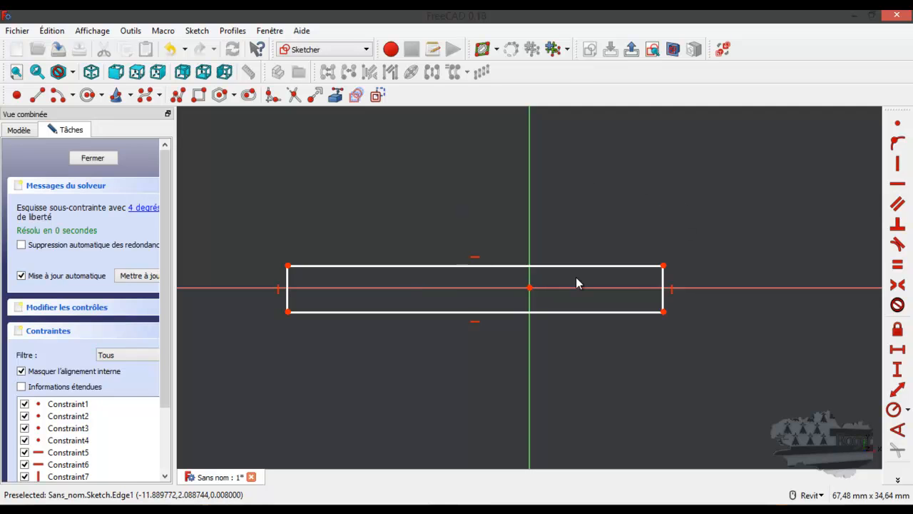
click(653, 266)
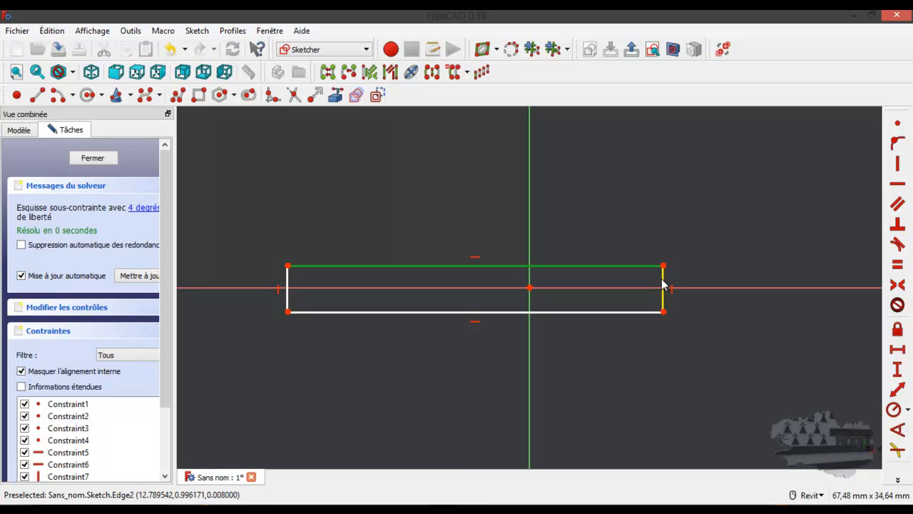
click(663, 286)
click(695, 256)
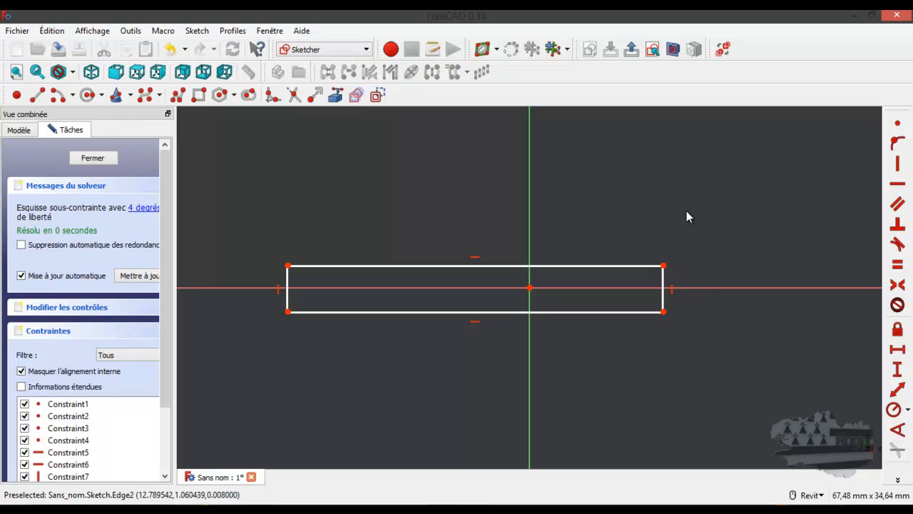
Add a horizontal distance constraint of 40 mm to the rectangle's upper edge.
click(523, 268)
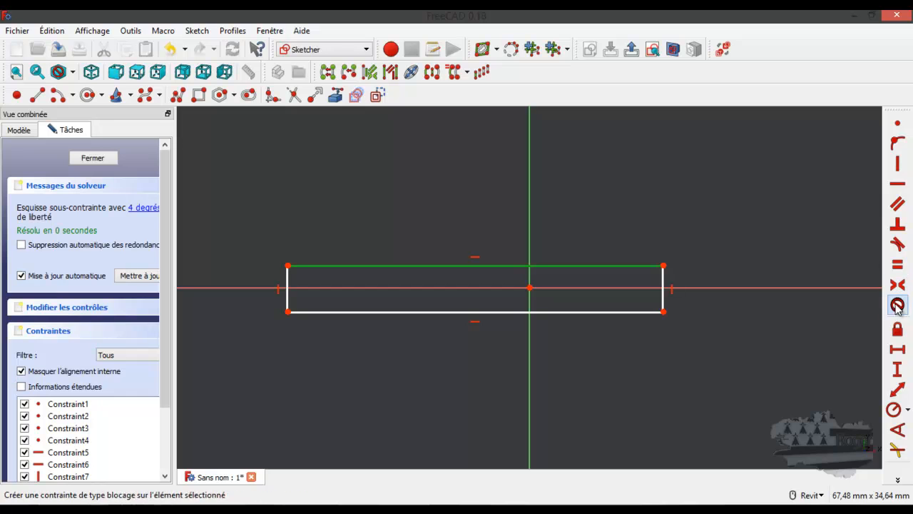
click(897, 349)
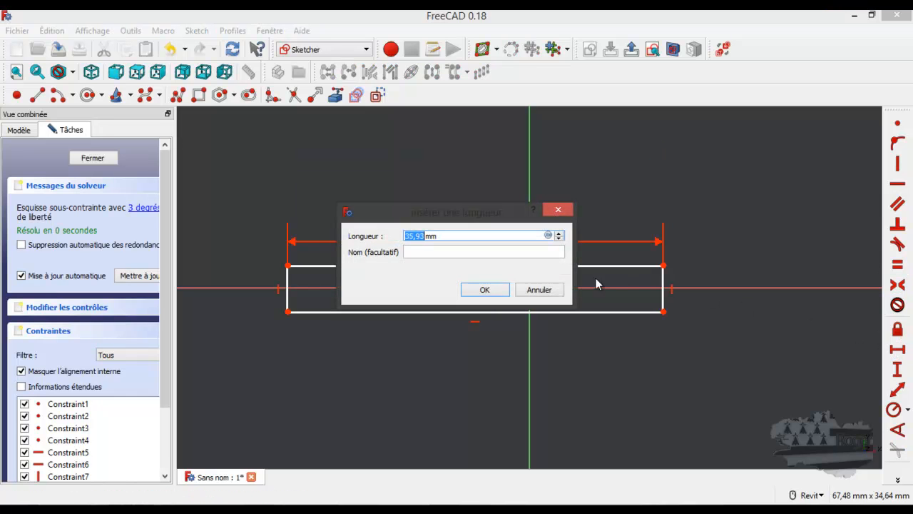
text(40)
click(487, 286)
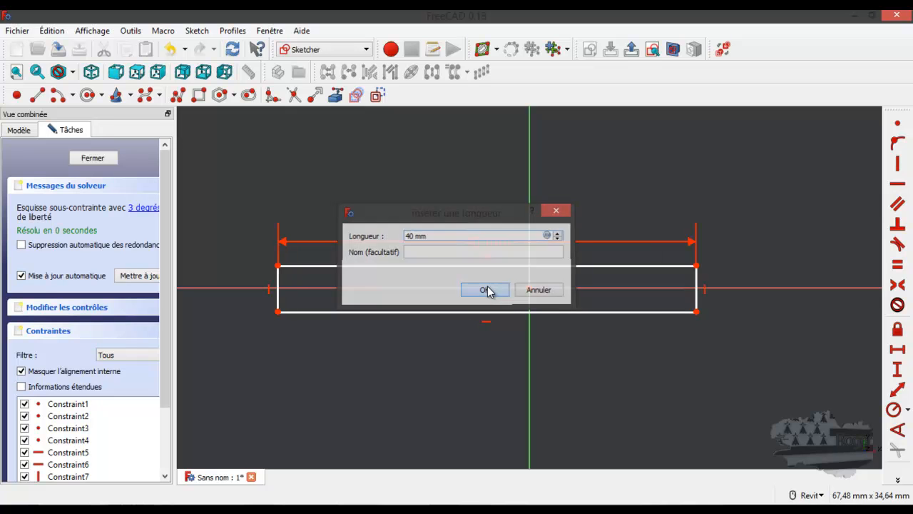
Add a vertical distance constraint of 4 mm to the rectangle's right edge.
click(697, 283)
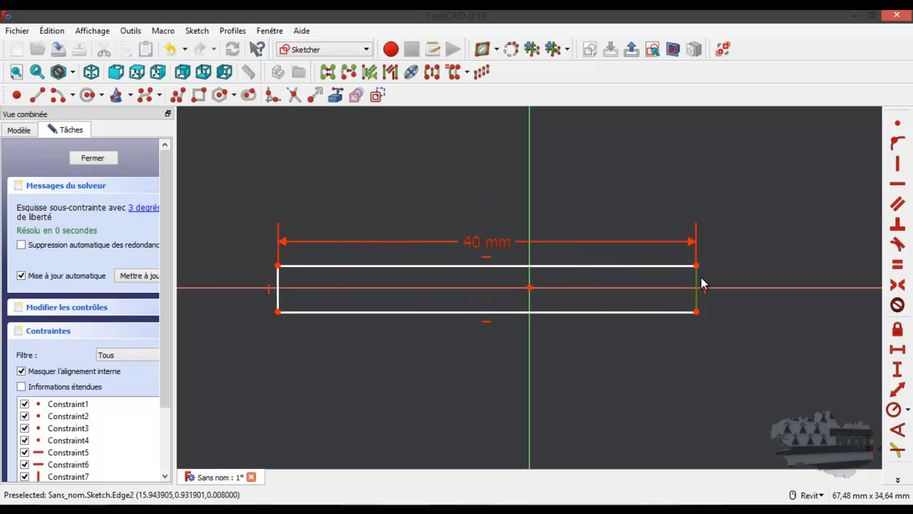
click(898, 368)
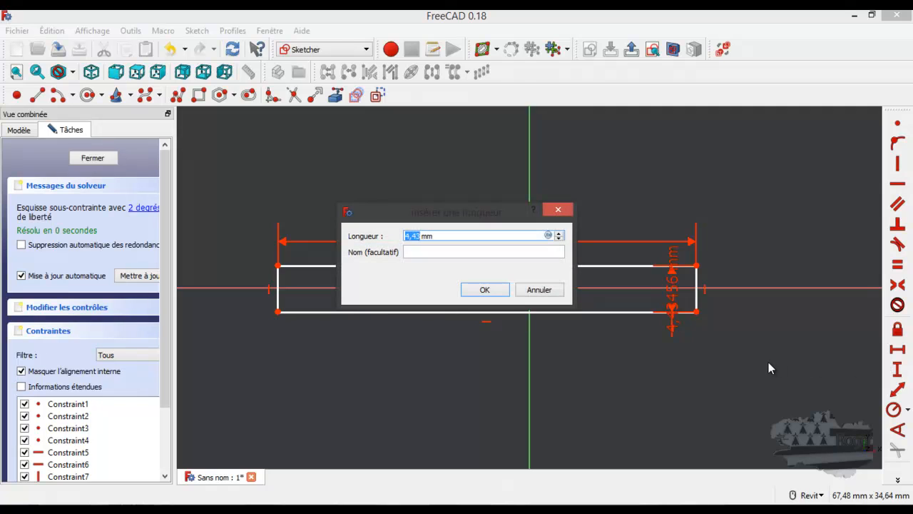
text(4)
click(485, 290)
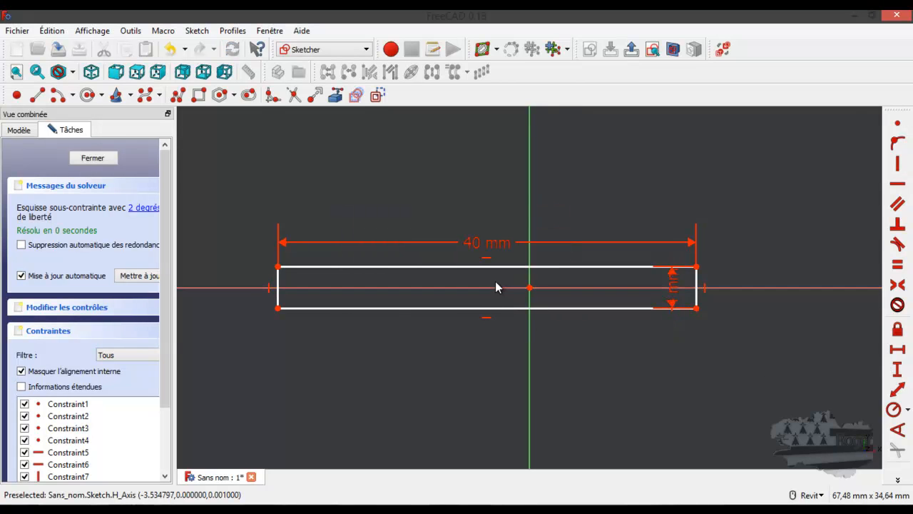
Make two opposite corners of the rectangle symmetric about the origin and place its height dimension outside, to the right of the profile.
click(696, 267)
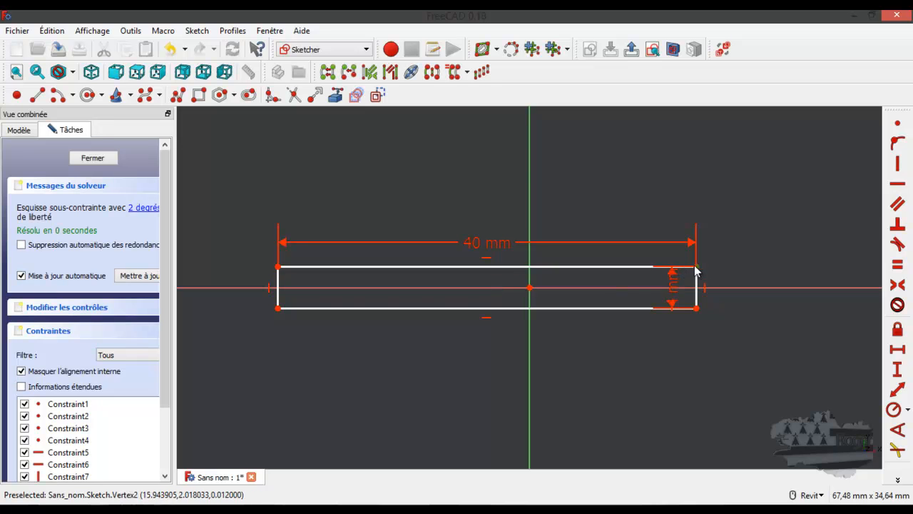
click(277, 308)
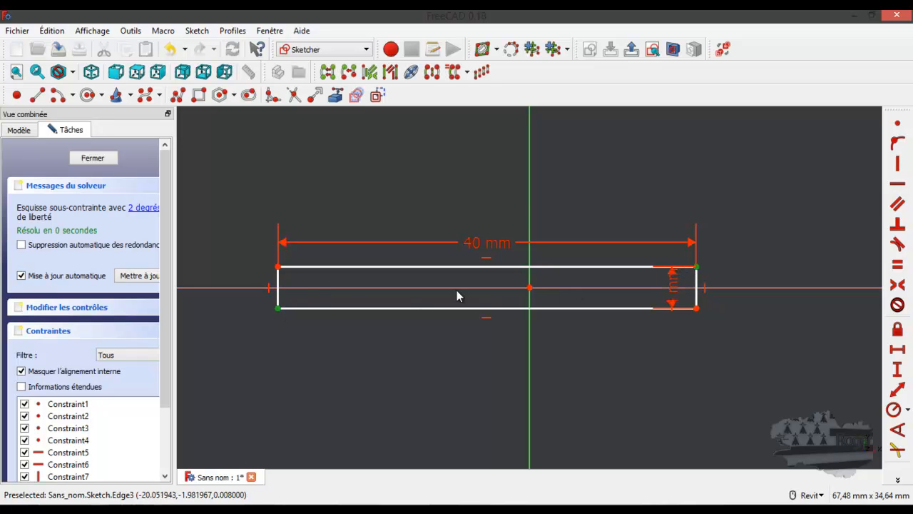
click(529, 287)
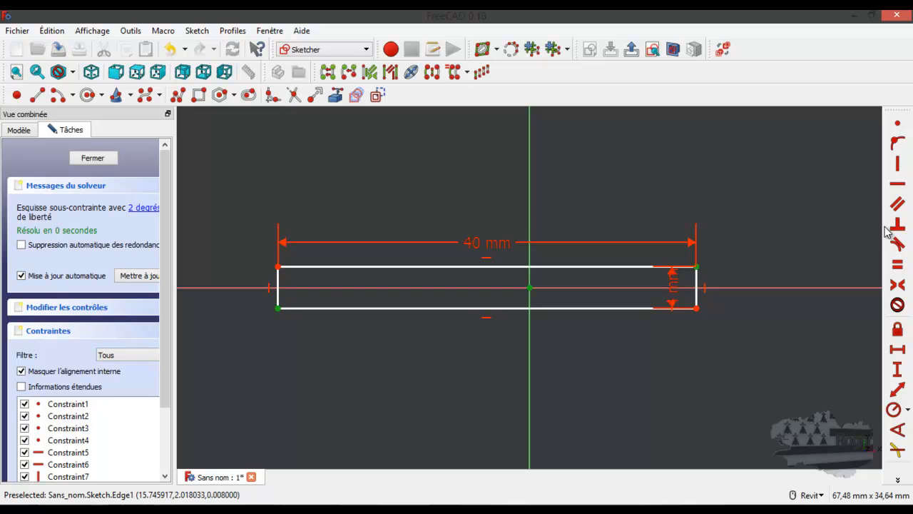
click(897, 284)
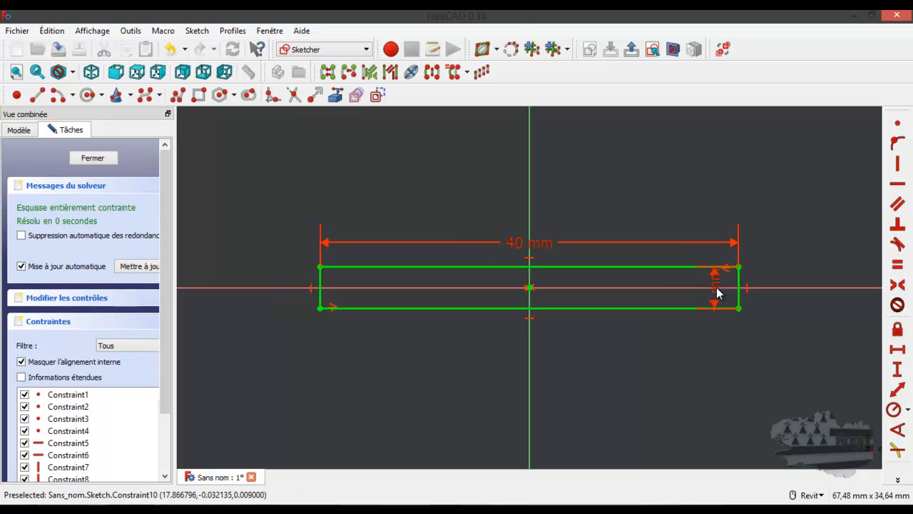
drag(715, 300, 794, 356)
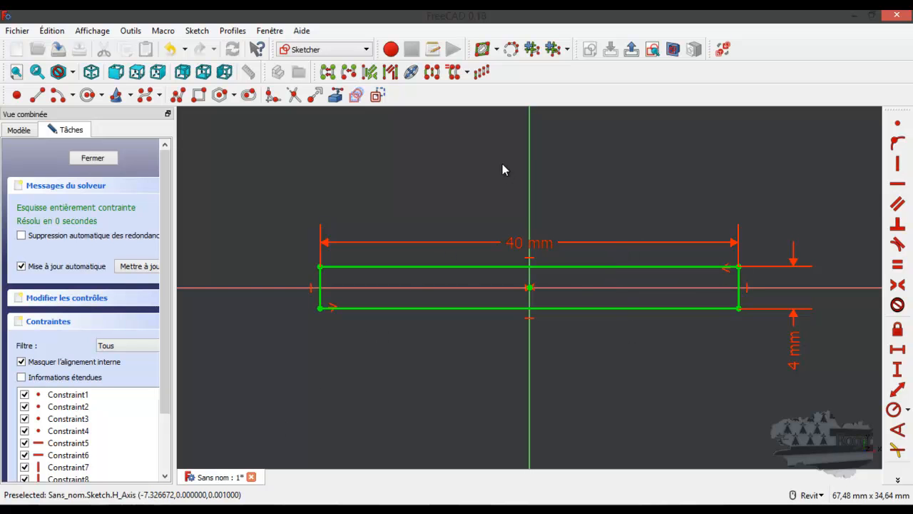
Sketch an upright rectangle, about 4.3 mm wide and 7.6 mm high, crossing the right half of the long rectangle.
click(199, 94)
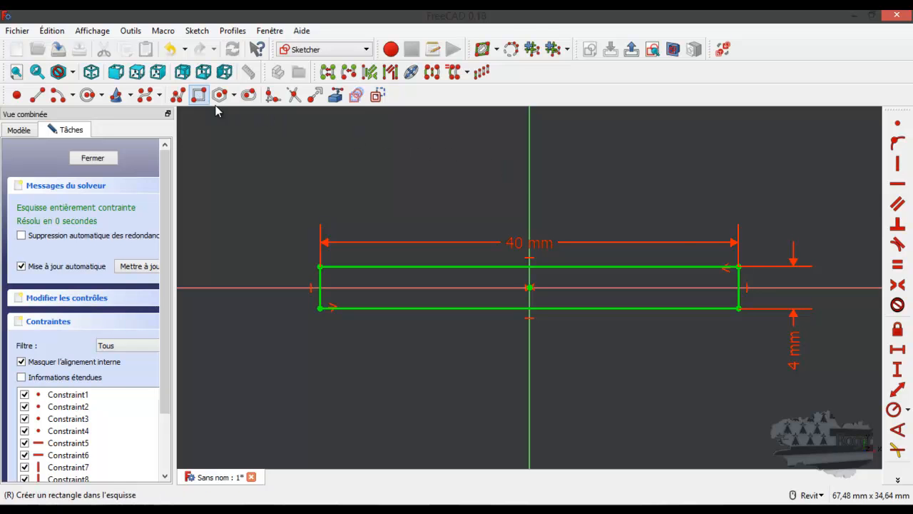
click(619, 248)
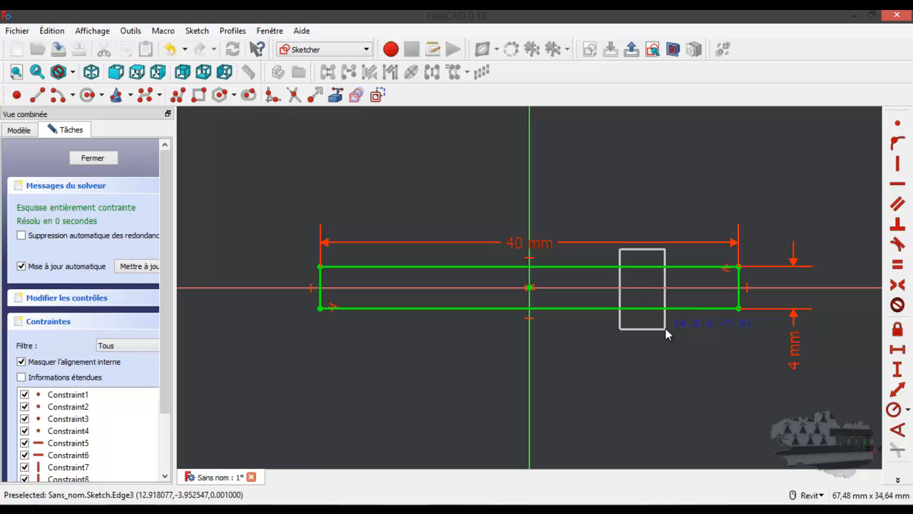
click(665, 329)
right_click(709, 334)
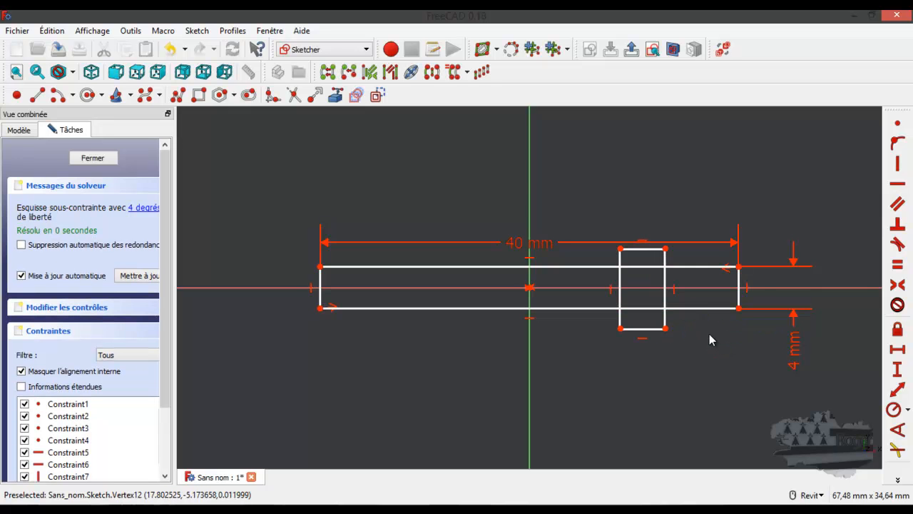
Constrain the upright rectangle's width to 6 mm and place the dimension higher above the profile.
click(653, 249)
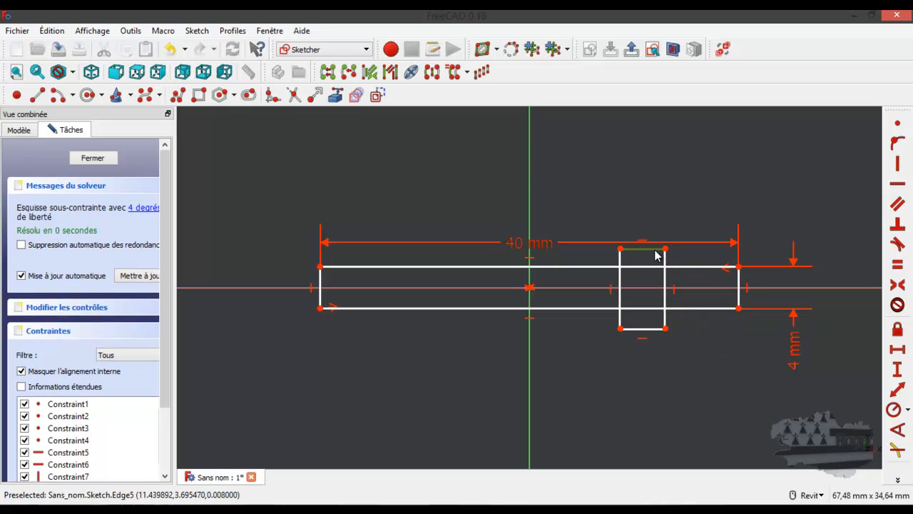
click(897, 350)
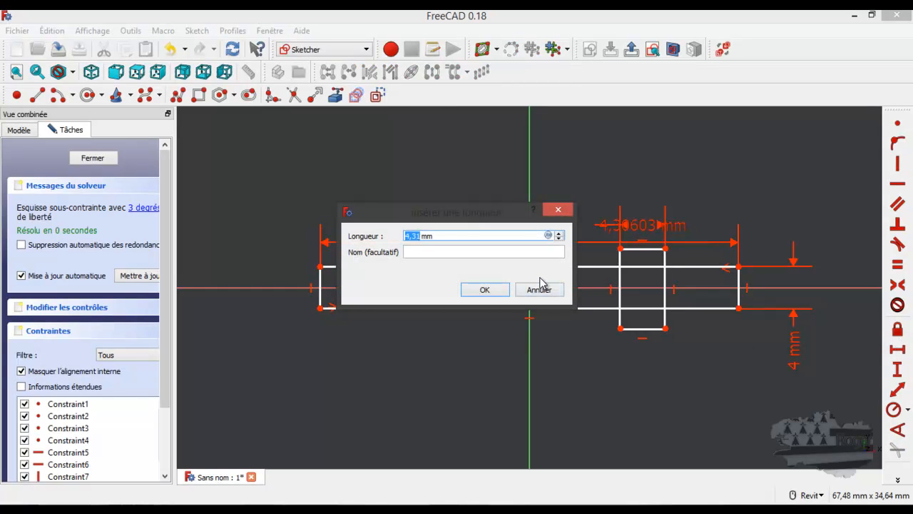
text(6)
key(Return)
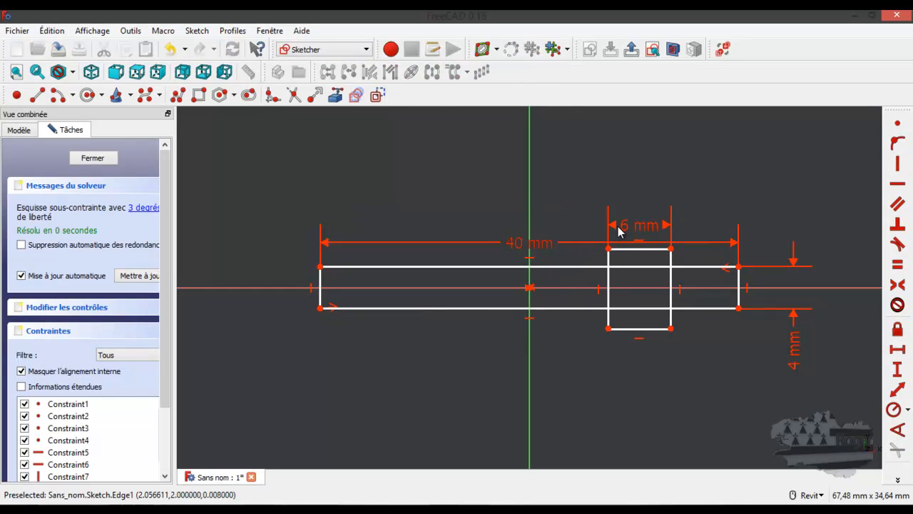
drag(632, 226, 640, 185)
Set the upright rectangle's width to 4 mm and shift the dimension text to the right of its extension lines.
double_click(642, 187)
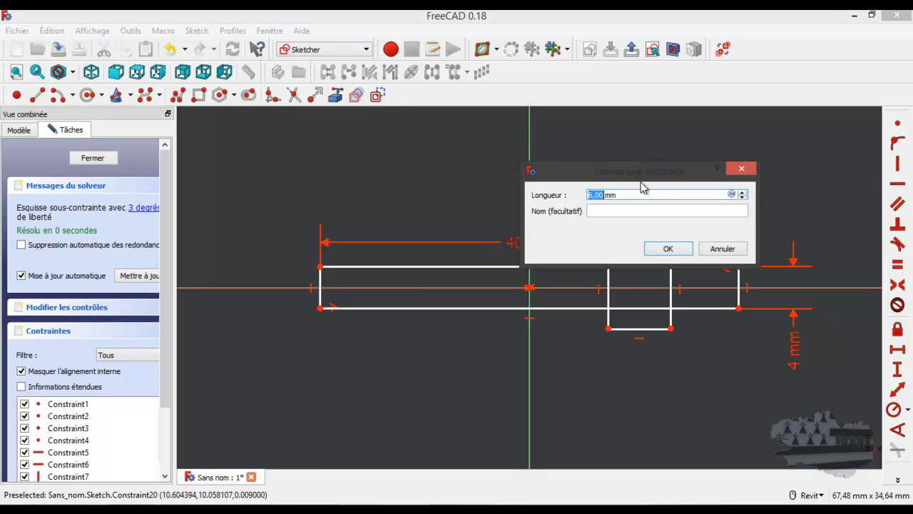
text(4)
key(Return)
drag(637, 189, 710, 180)
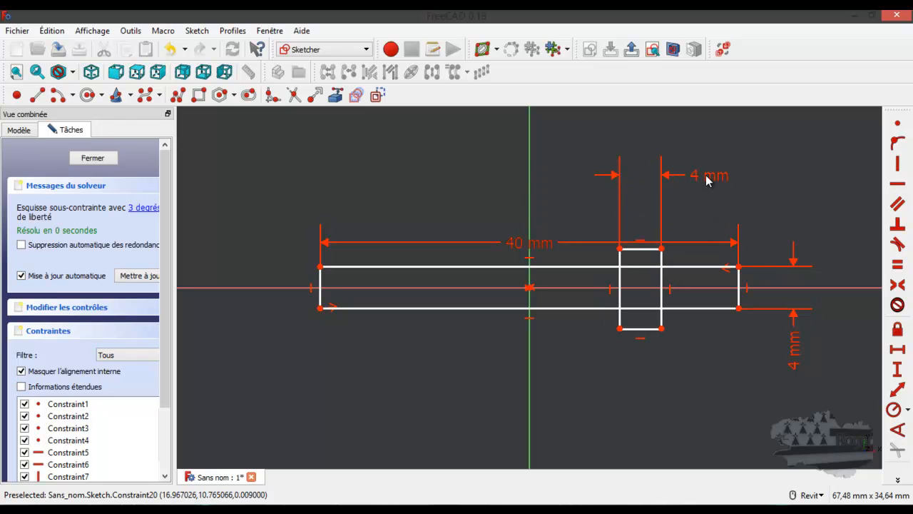
Make the upright rectangle's two left corners symmetric about the horizontal axis and delete the redundant vertical constraint on its left edge.
click(620, 249)
click(619, 328)
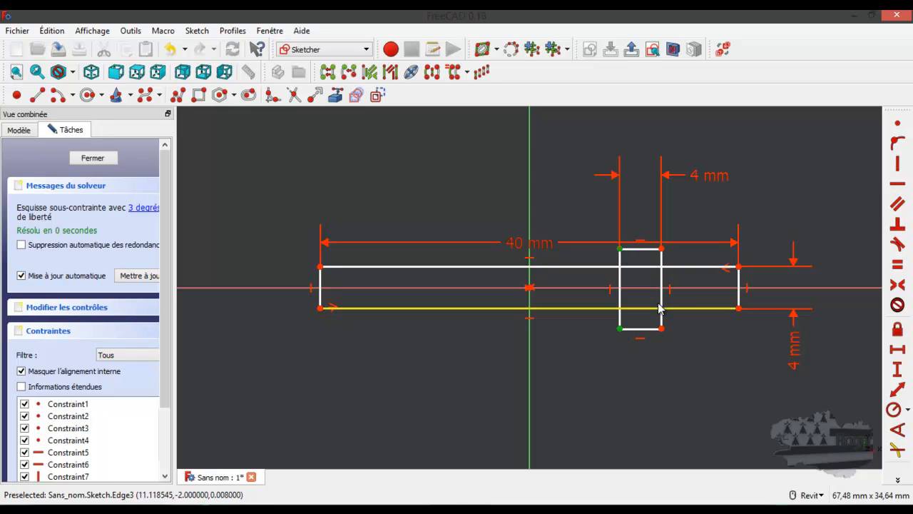
click(699, 287)
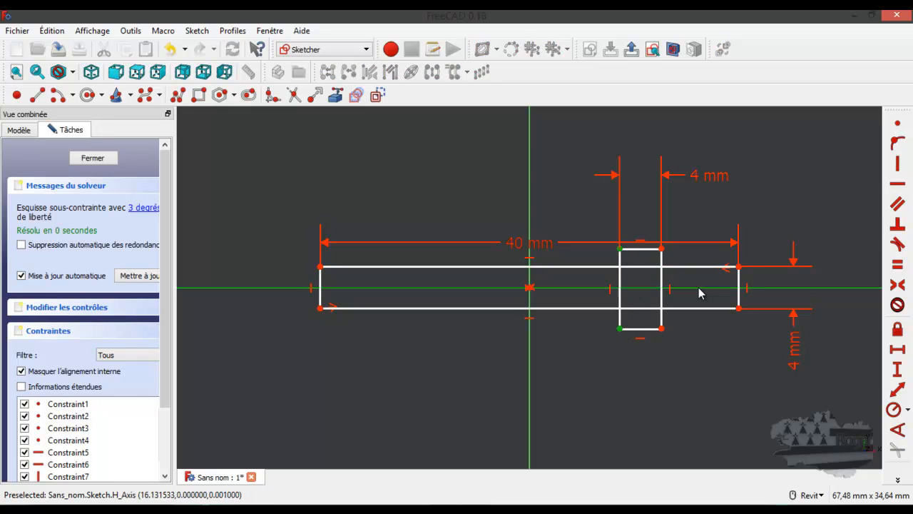
click(899, 285)
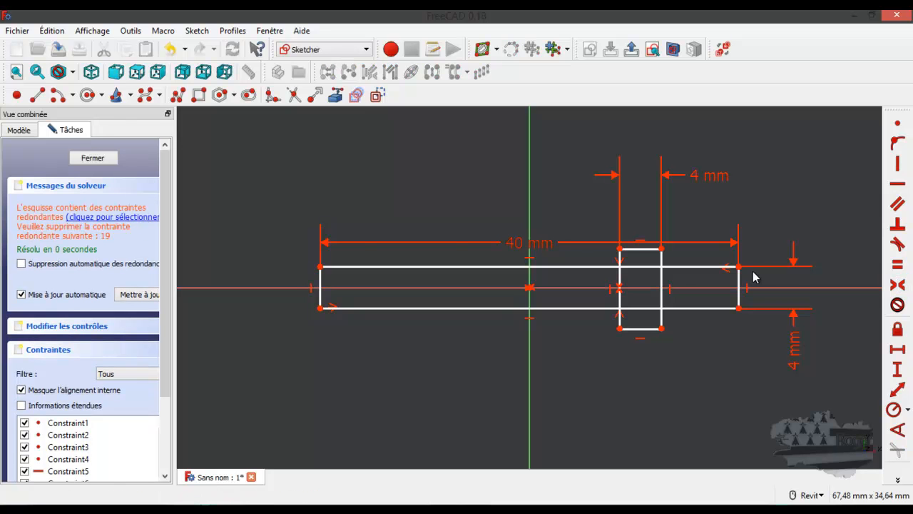
click(150, 218)
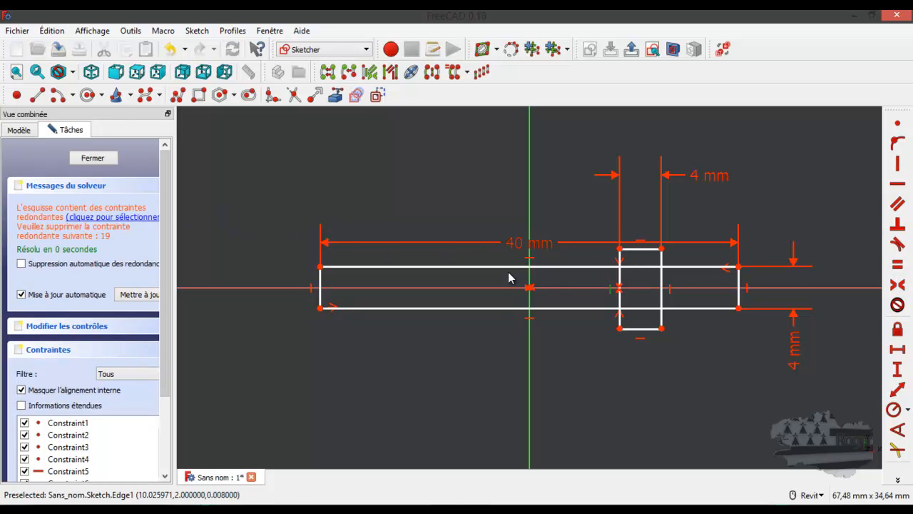
key(Delete)
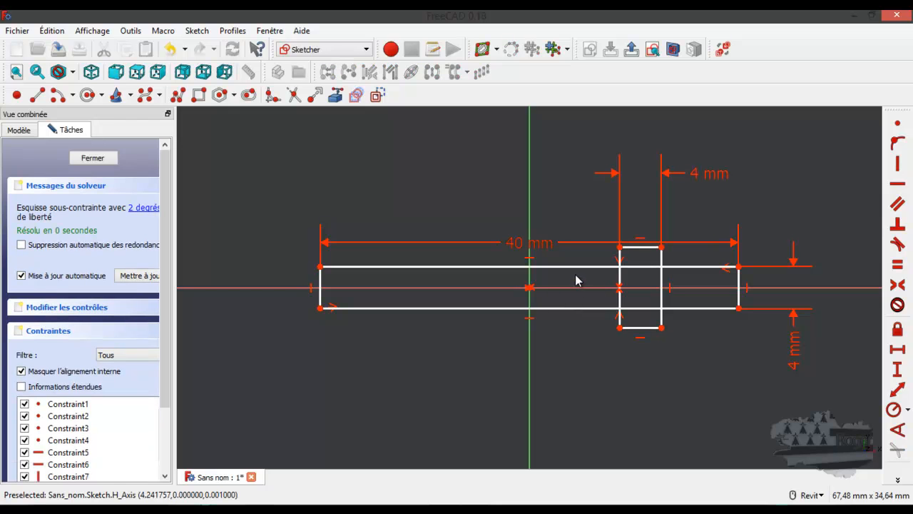
Constrain the upright rectangle's height to 12 mm and reposition both height dimensions clear of the profile.
click(661, 247)
click(662, 328)
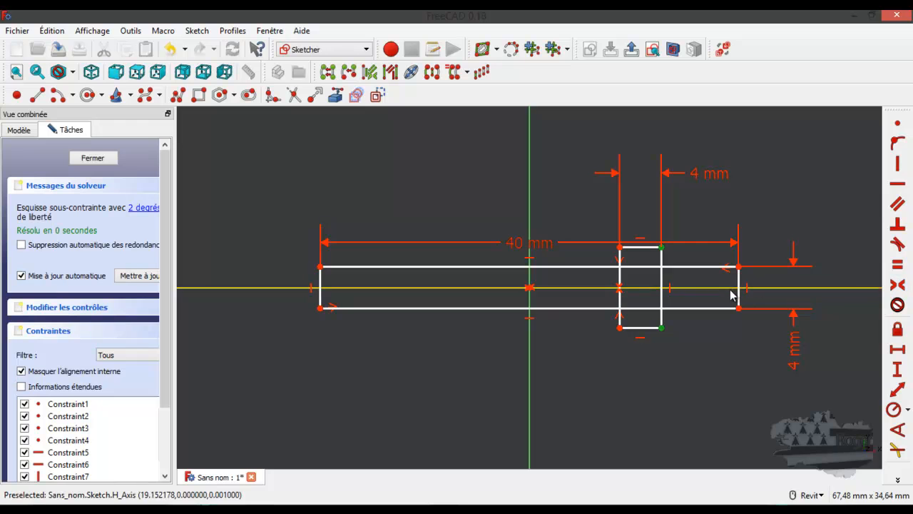
click(896, 371)
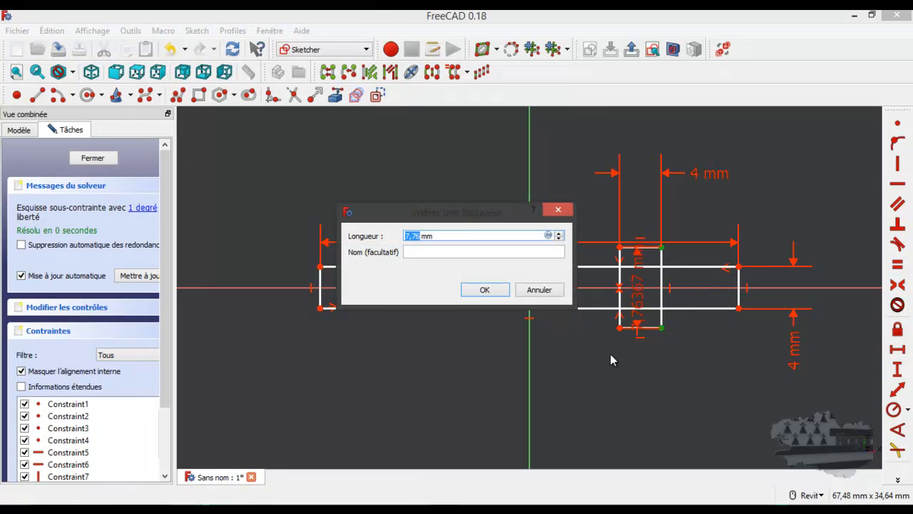
text(12)
click(498, 292)
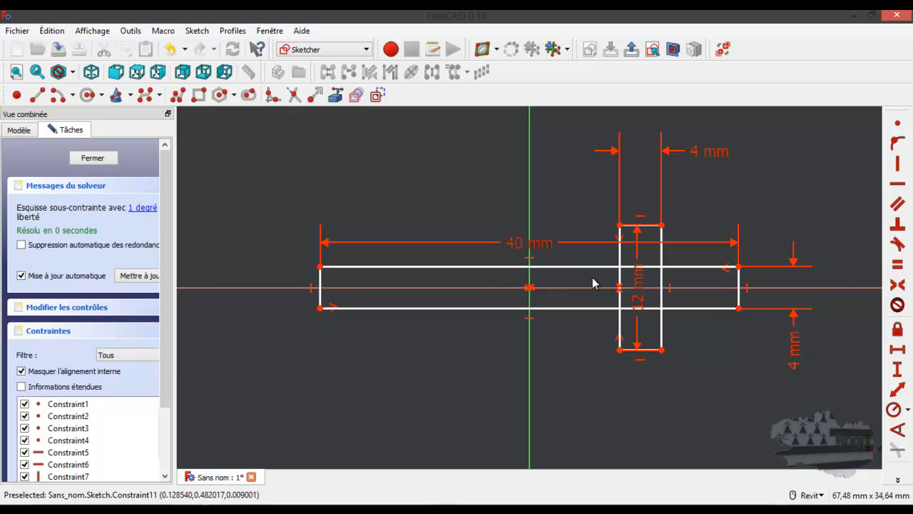
mouse_move(637, 293)
mouse_down()
mouse_move(766, 302)
mouse_move(840, 288)
mouse_up()
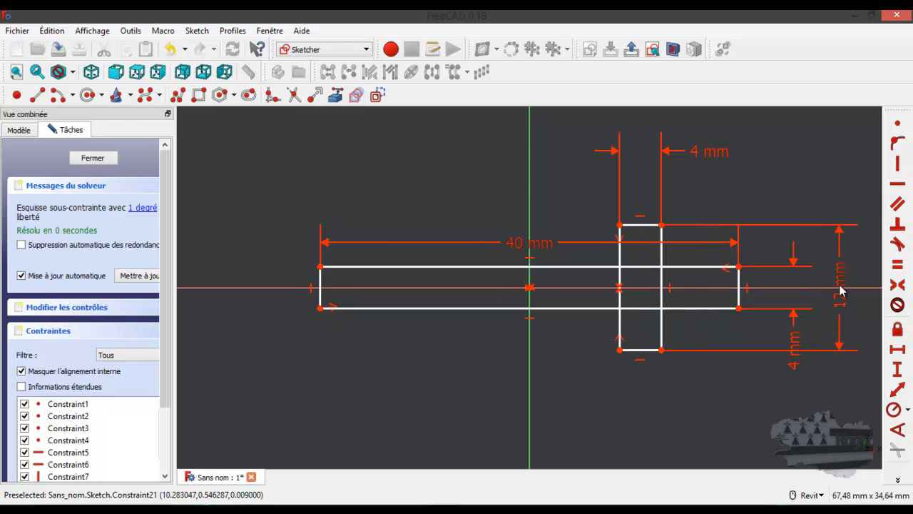
mouse_move(801, 338)
mouse_down()
mouse_move(811, 305)
mouse_move(794, 199)
mouse_up()
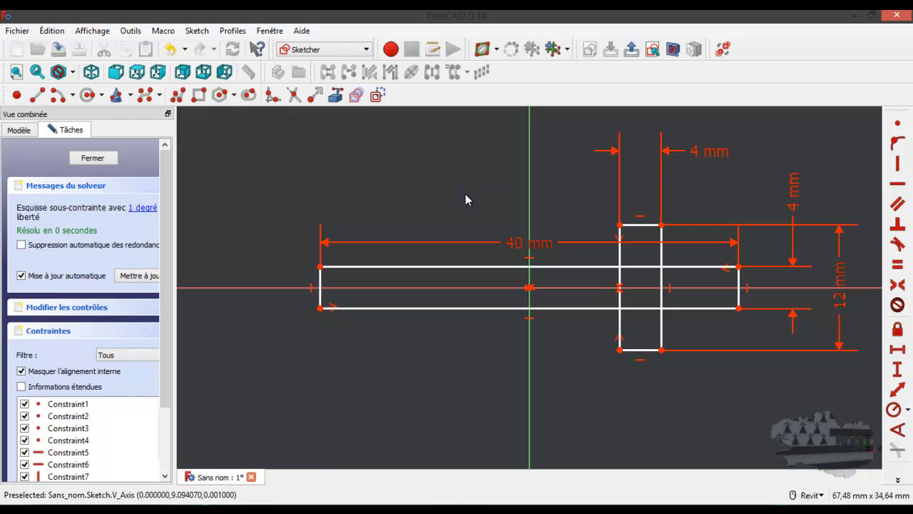
Set the horizontal distance between the two rectangles' upper-right corners to 8 mm and place the dimension above the profile.
mouse_move(639, 227)
mouse_down()
mouse_move(646, 229)
mouse_move(633, 236)
mouse_move(646, 233)
mouse_up()
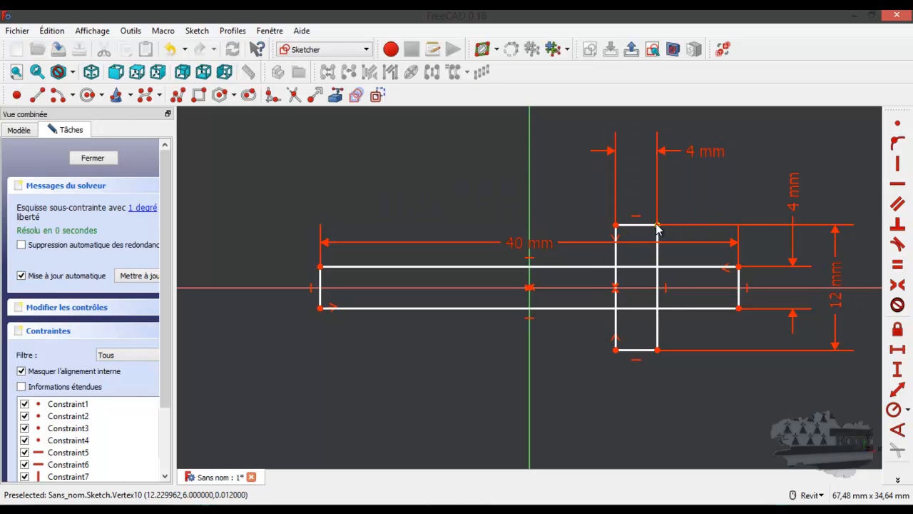
click(739, 267)
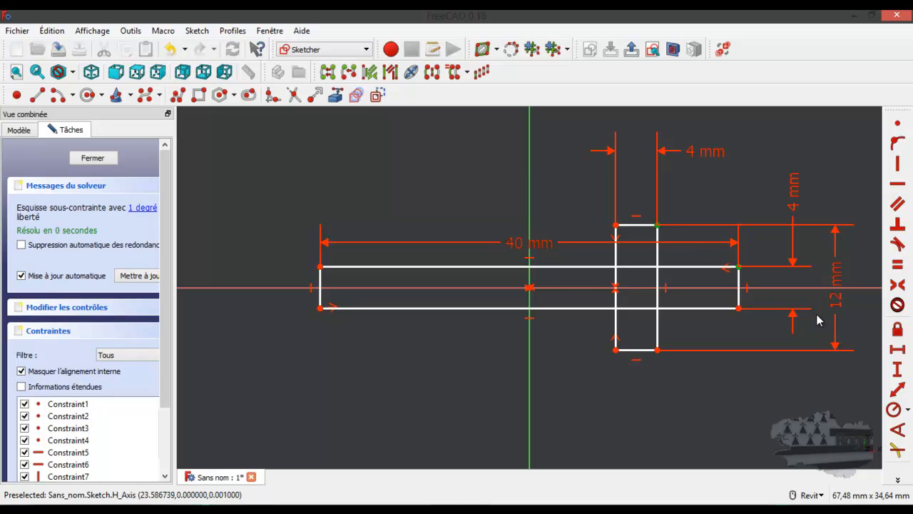
click(897, 349)
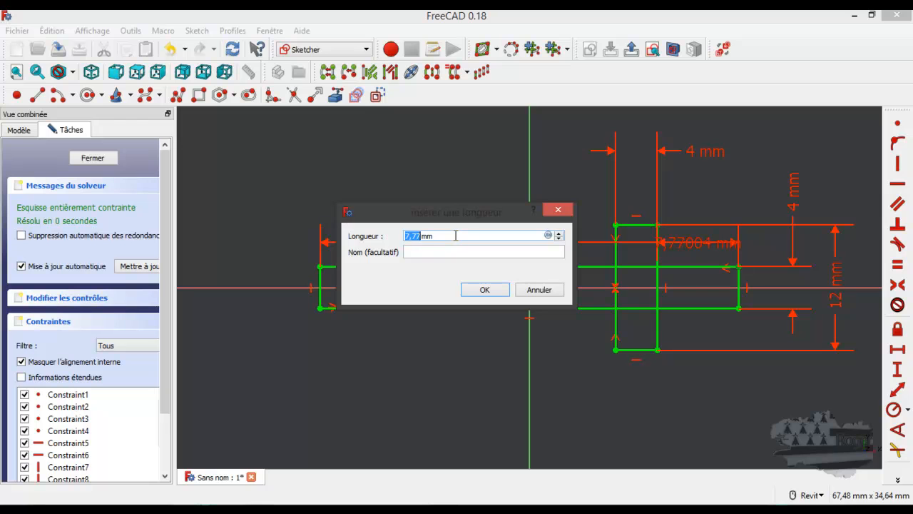
text(40)
key(Return)
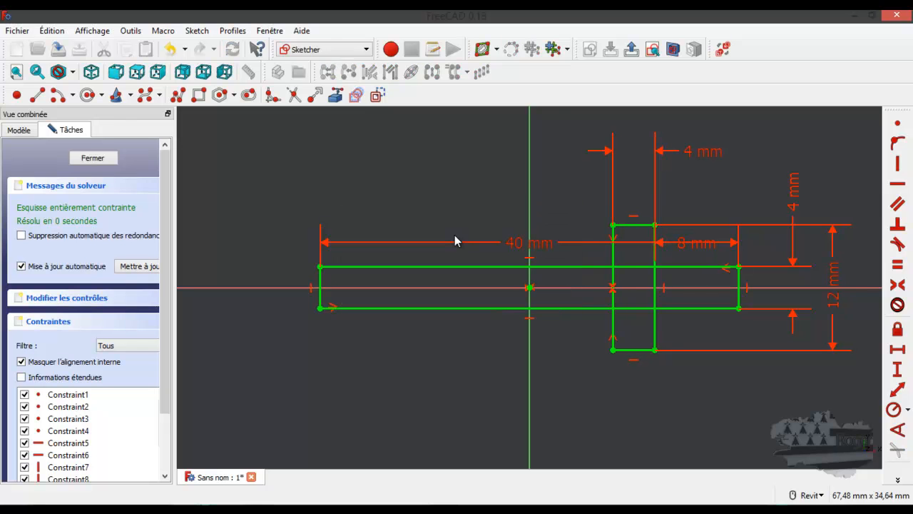
drag(694, 243, 696, 187)
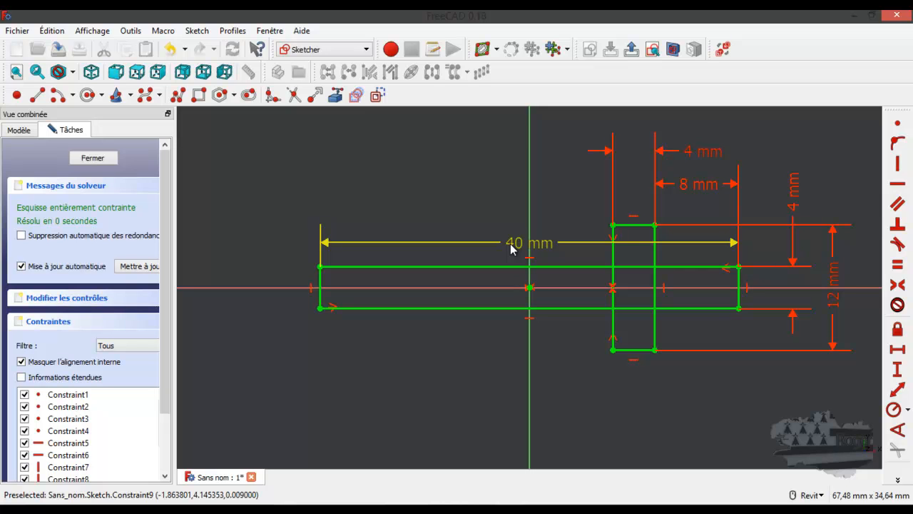
Trim the inner segments where the two rectangles overlap to leave a single cross-shaped outline.
click(295, 96)
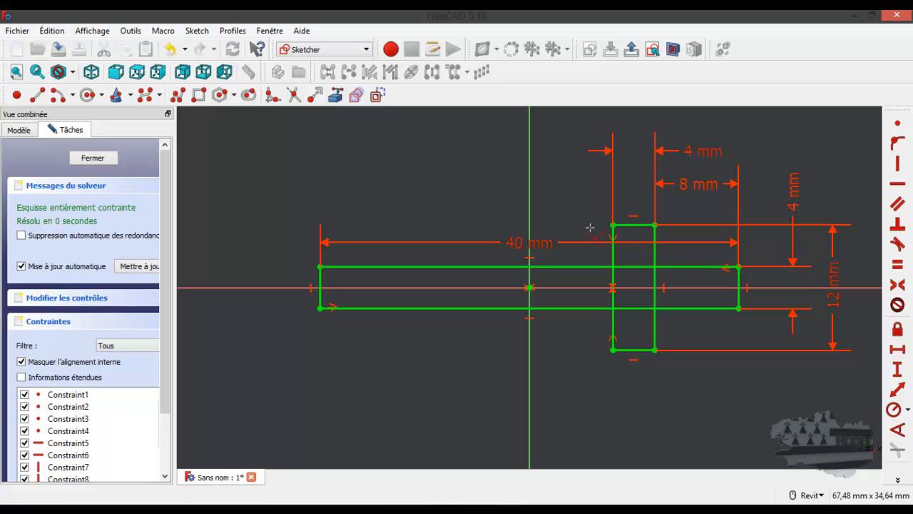
click(633, 266)
click(613, 285)
click(655, 287)
click(646, 308)
click(639, 309)
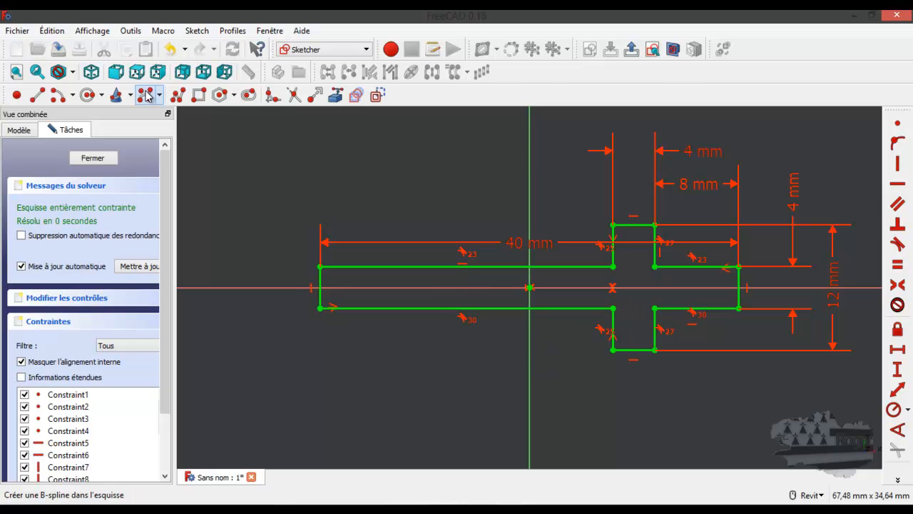
Close the cross-shaped sketch and pad it to a thickness of 0.3 mm.
click(100, 158)
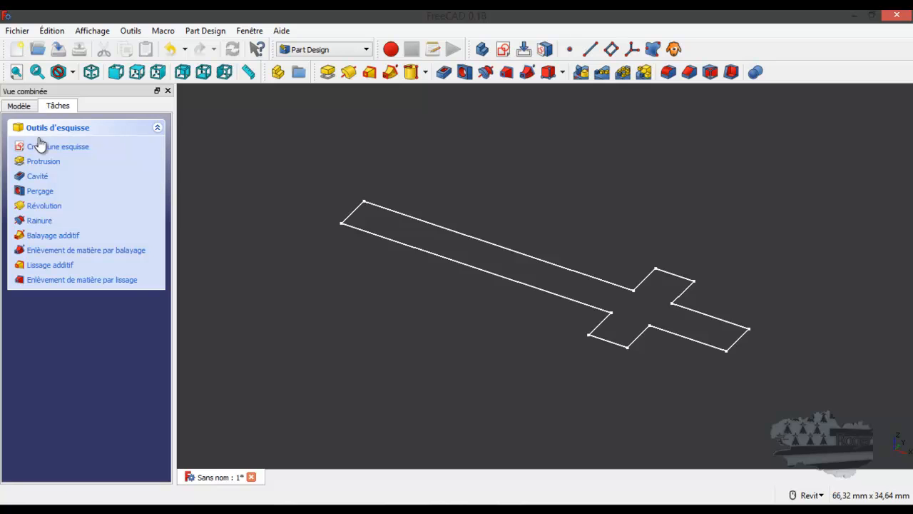
click(43, 162)
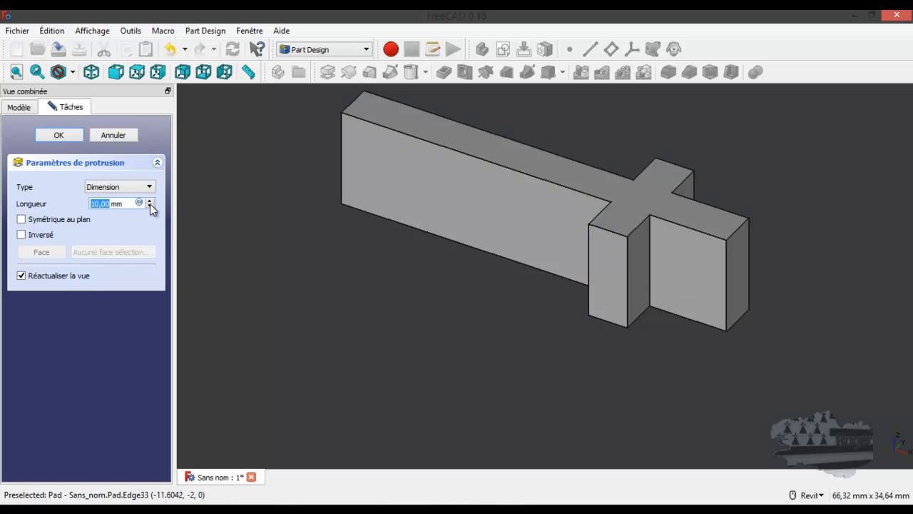
text(.3)
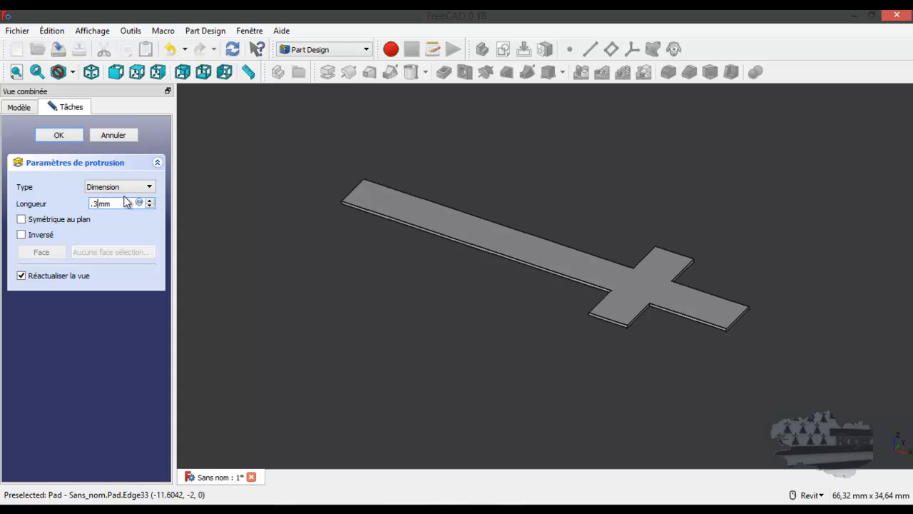
click(60, 135)
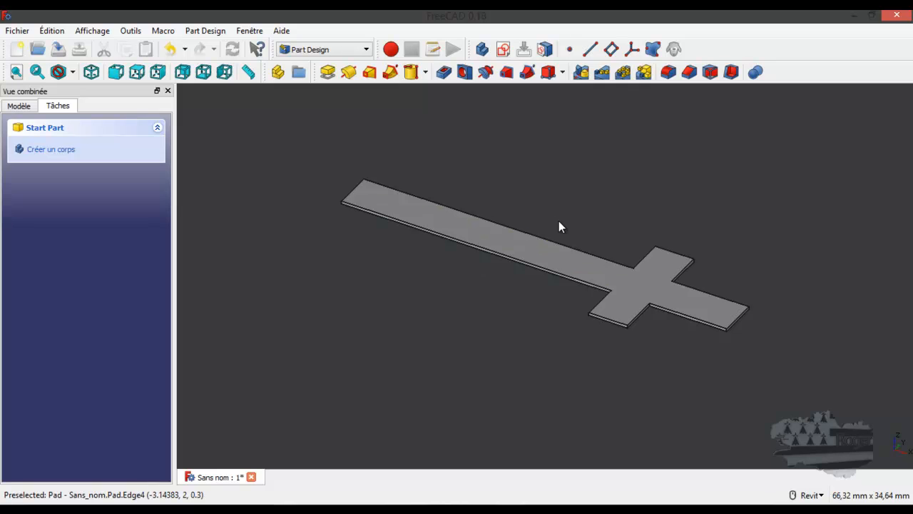
Switch to the Sheet Metal workbench and show the model tree.
scroll(659, 281, up, 2)
scroll(658, 282, down, 4)
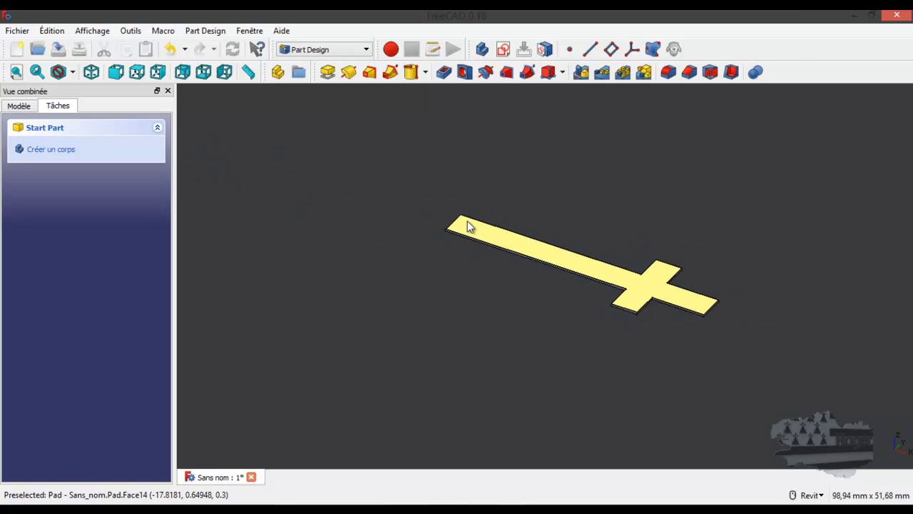
scroll(712, 308, up, 3)
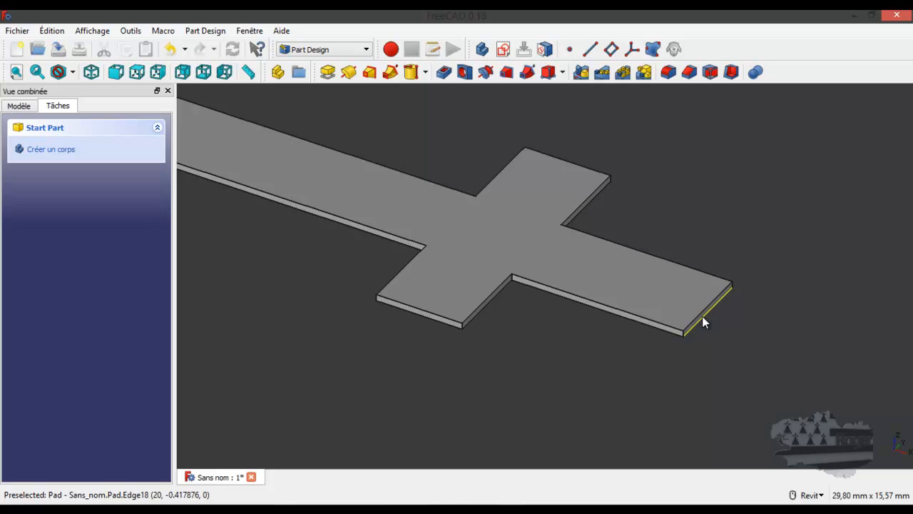
scroll(539, 196, down, 1)
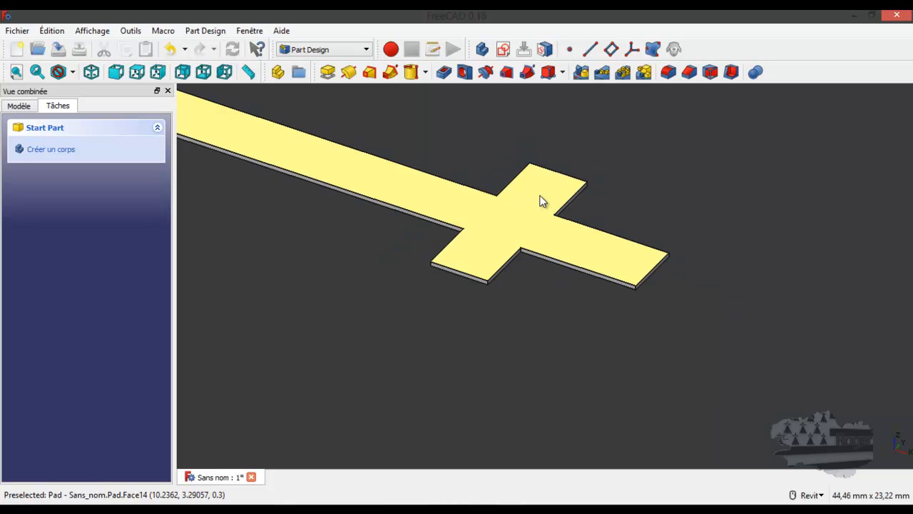
click(366, 51)
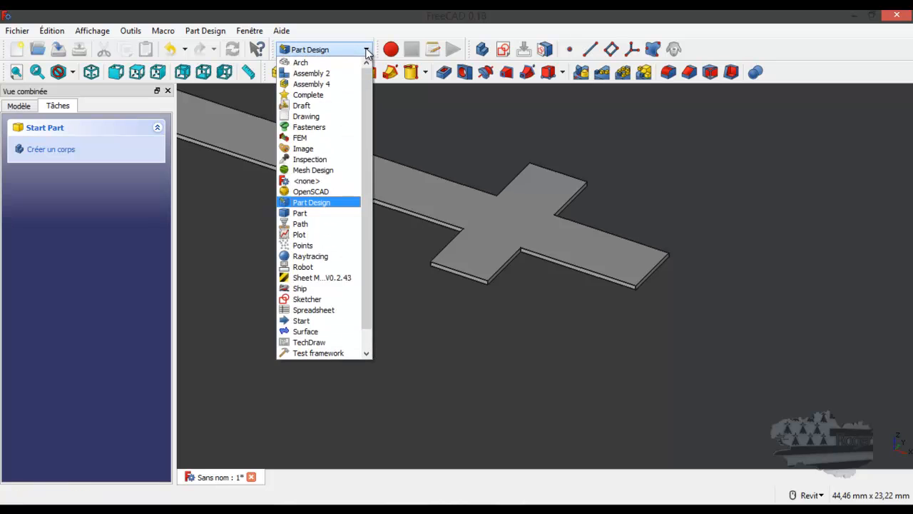
click(300, 278)
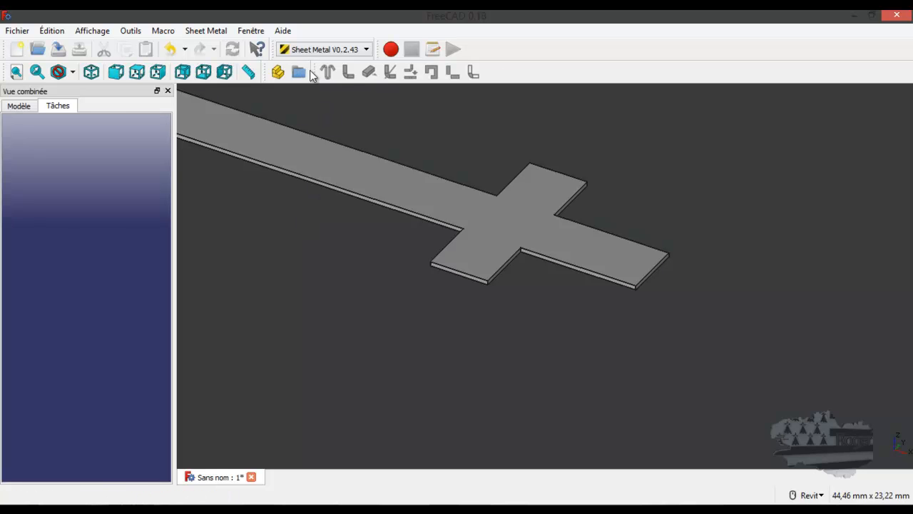
click(21, 106)
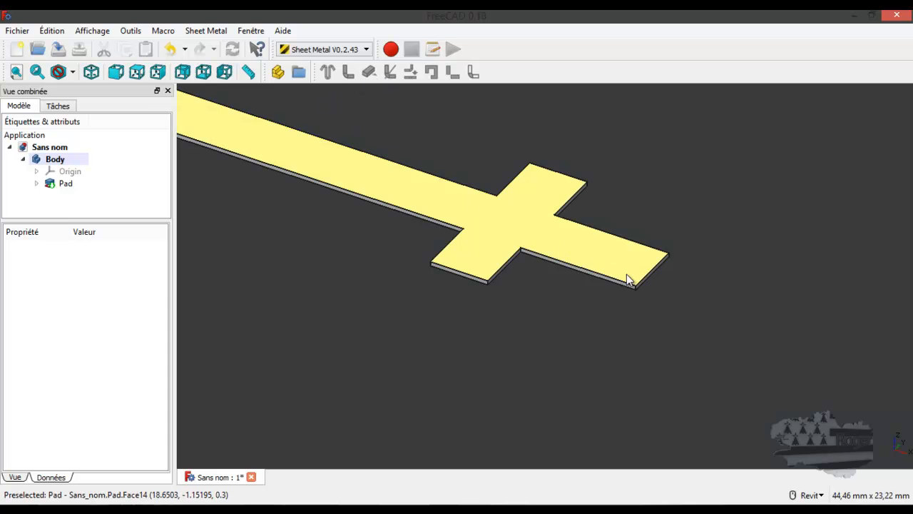
Extend a bent wall from the end face of the cross's short arm.
scroll(652, 278, up, 4)
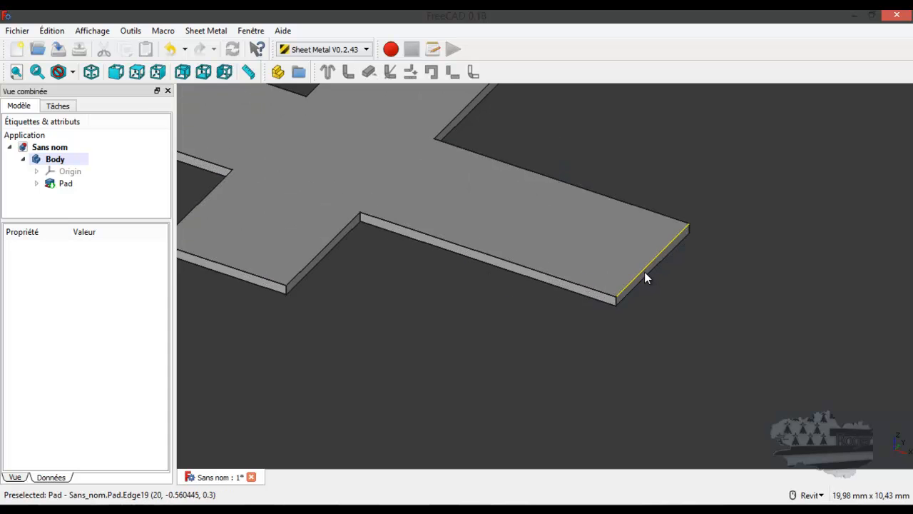
click(639, 279)
scroll(708, 300, down, 2)
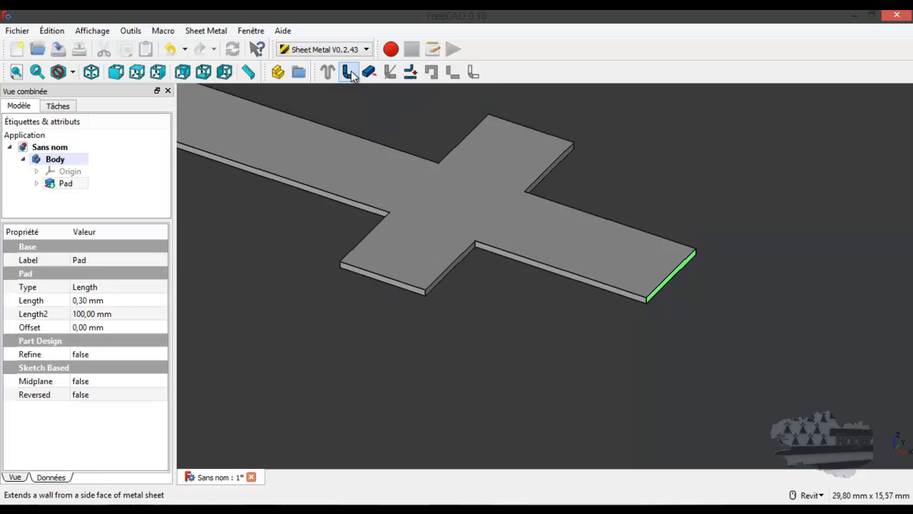
click(348, 71)
scroll(525, 301, down, 3)
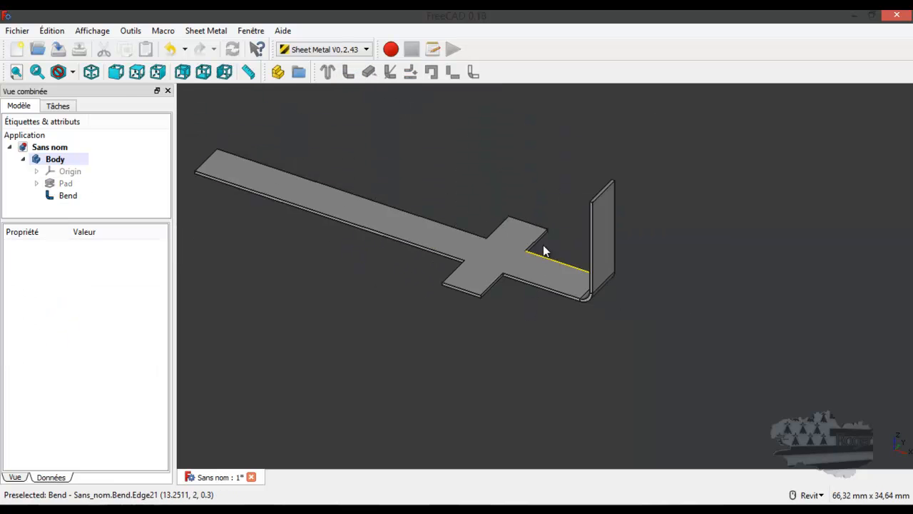
scroll(562, 209, up, 2)
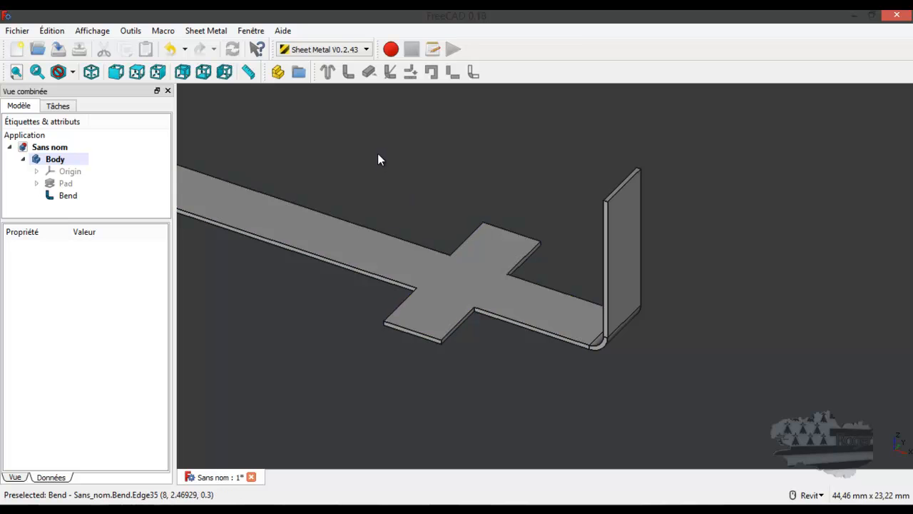
Set the bend angle of the new wall to 80°.
click(68, 196)
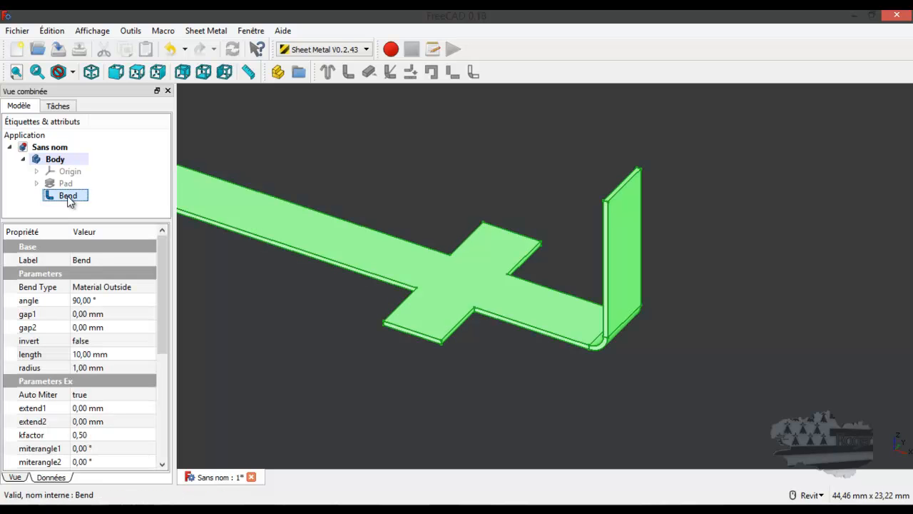
click(240, 309)
click(75, 197)
mouse_move(114, 220)
mouse_down()
mouse_move(124, 195)
mouse_move(125, 223)
mouse_up()
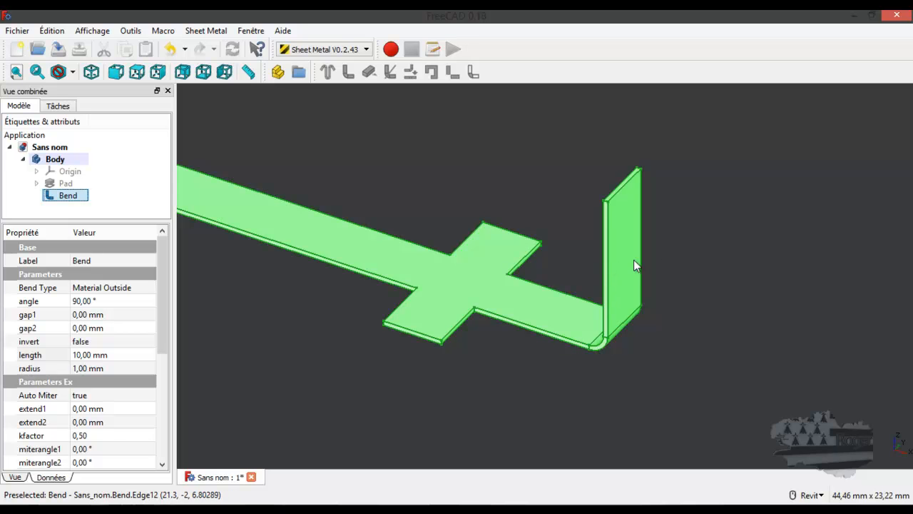
click(80, 300)
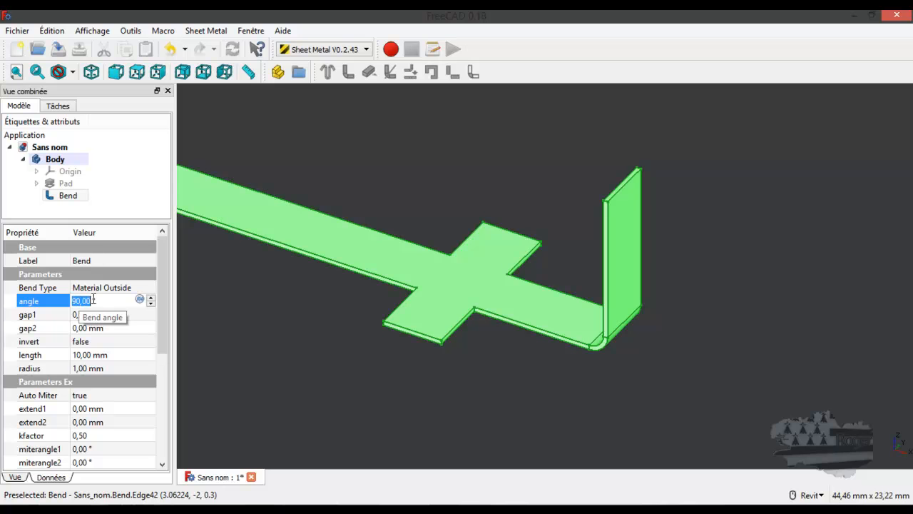
text(80)
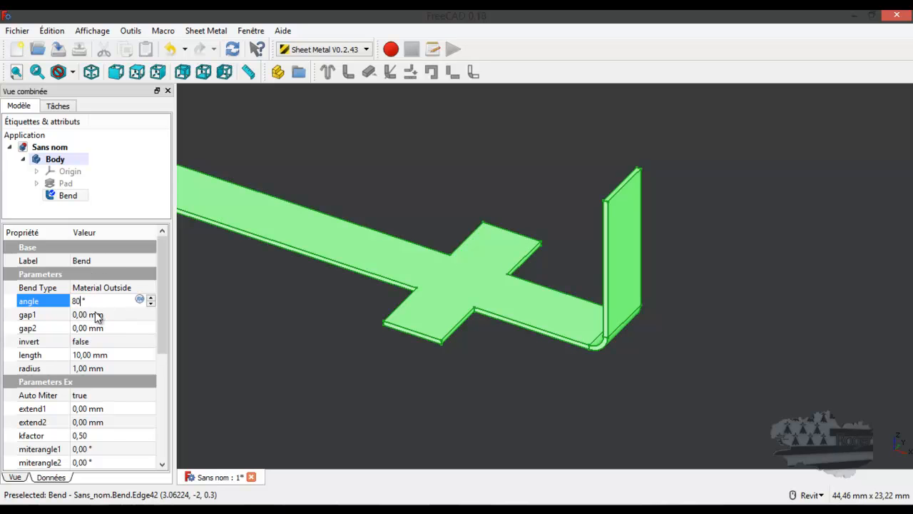
click(98, 319)
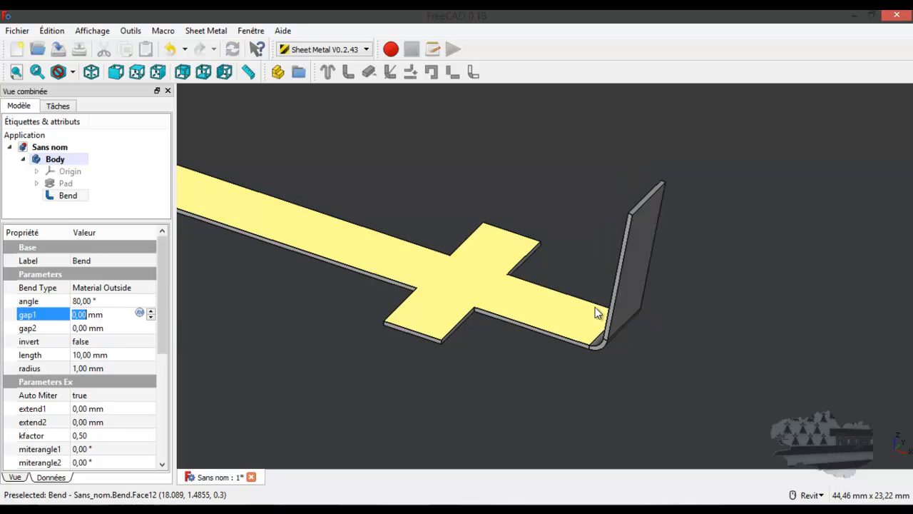
Change the wall's bend angle to 60°.
click(80, 300)
click(72, 300)
key(Delete)
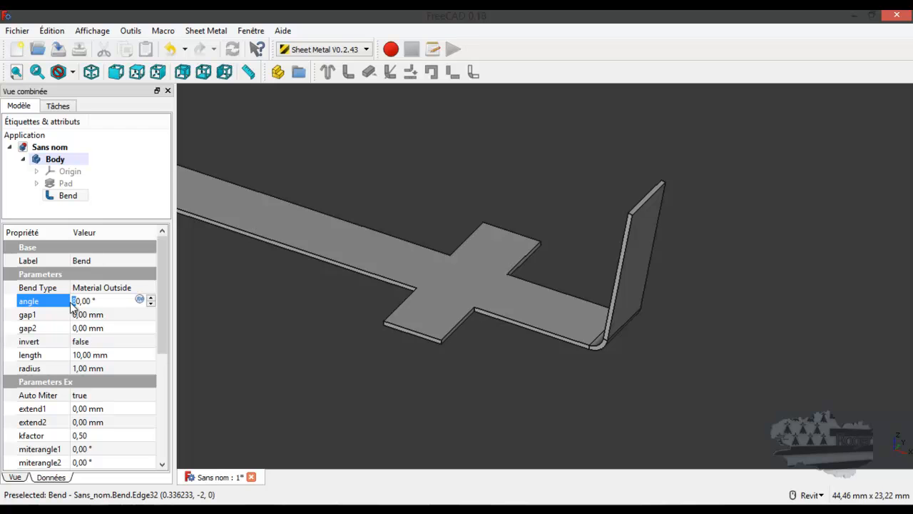
text(9)
text(6)
click(105, 316)
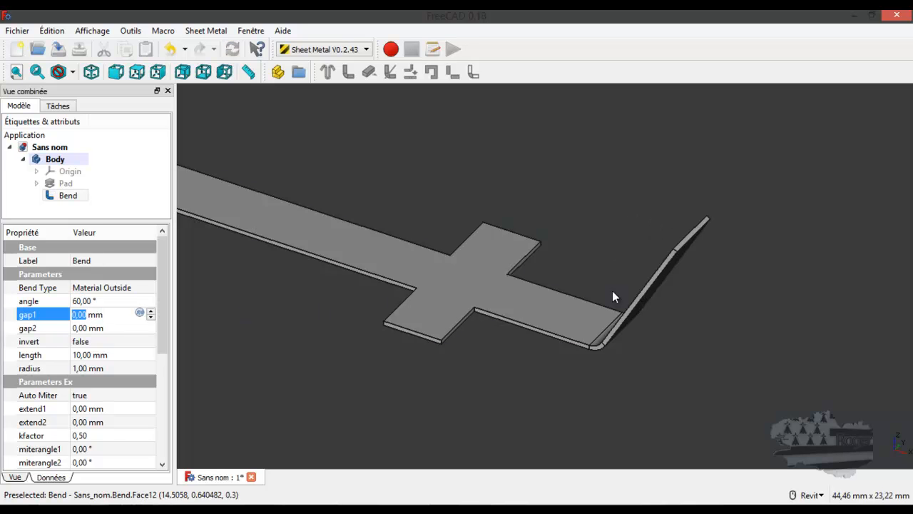
Restore the wall's bend angle to 90°.
click(83, 302)
click(82, 303)
text(90)
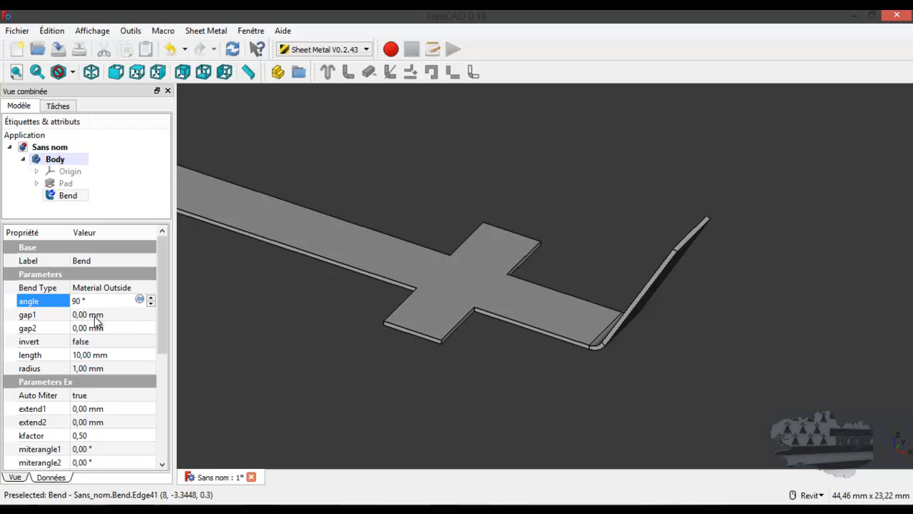
click(105, 314)
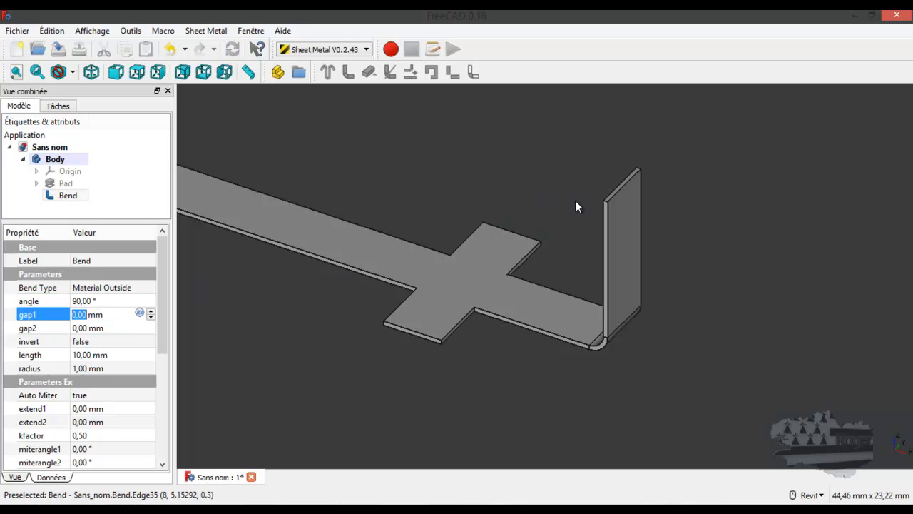
Set the bent wall's left-side gap (gap1) to 1 mm.
shift+middle_drag(601, 239, 728, 298)
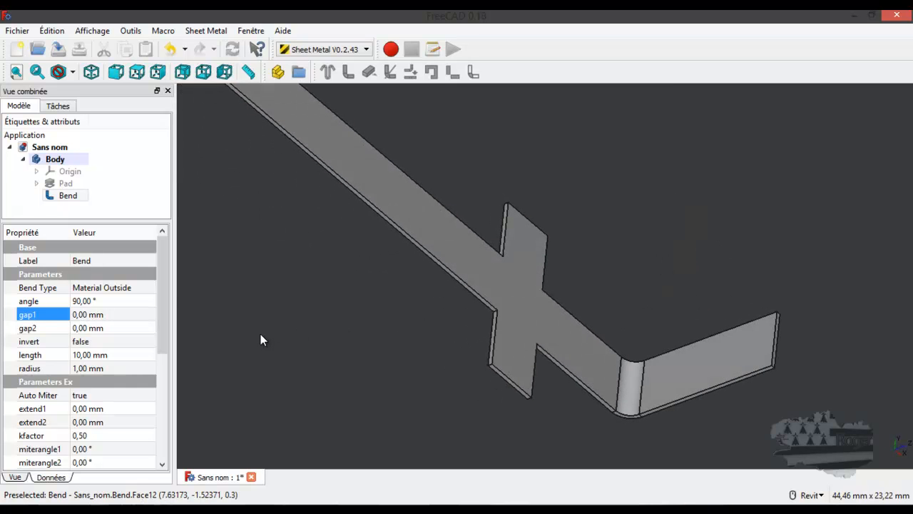
click(77, 315)
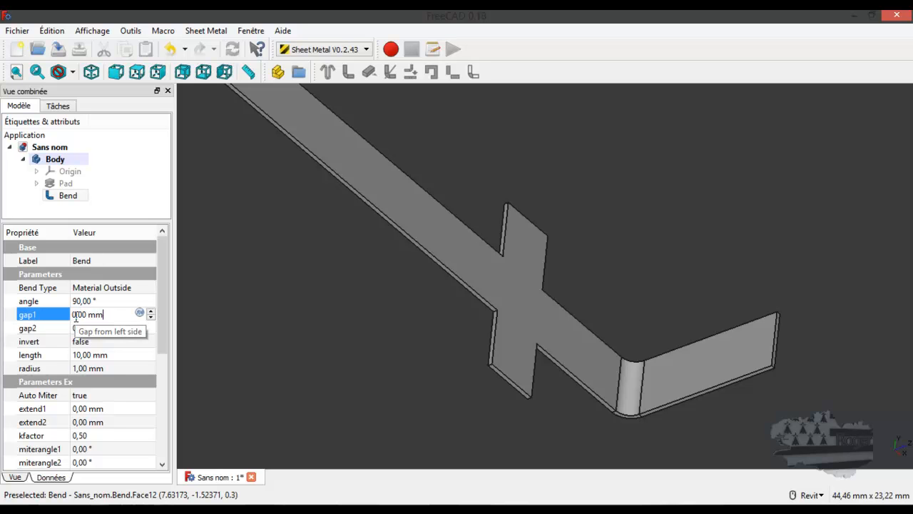
scroll(71, 318, up, 1)
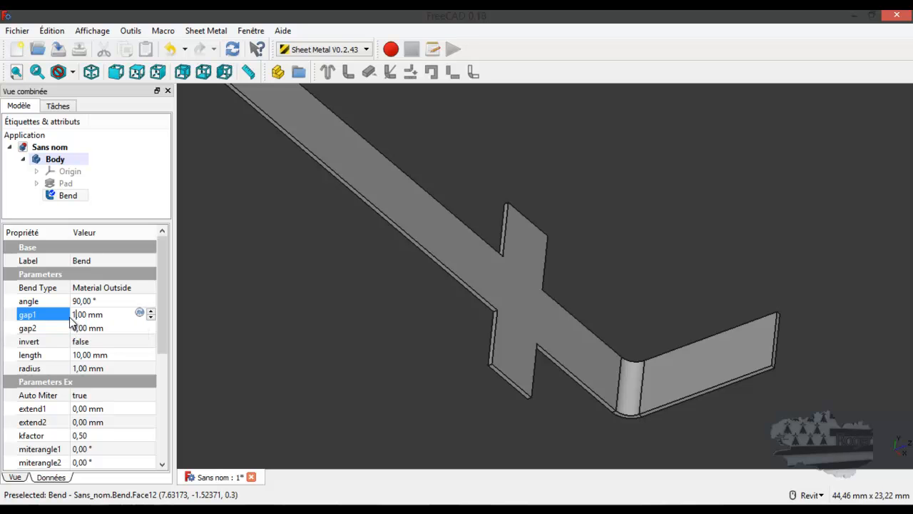
click(75, 328)
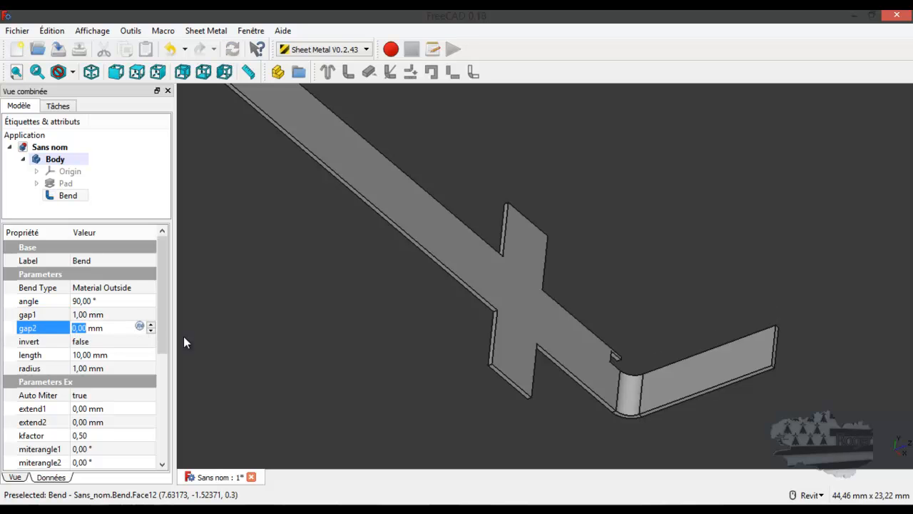
shift+middle_drag(623, 386, 463, 374)
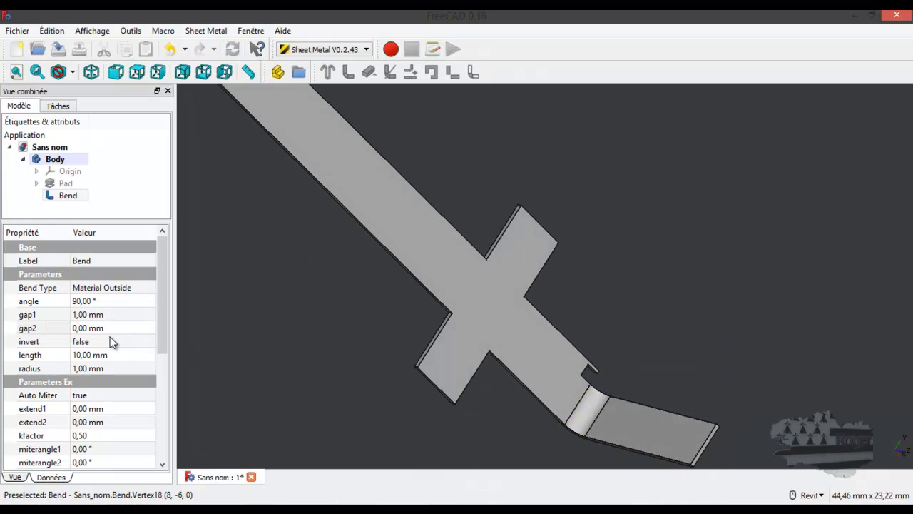
Reduce the bent wall's left-side gap (gap1) to 0.4 mm.
click(78, 316)
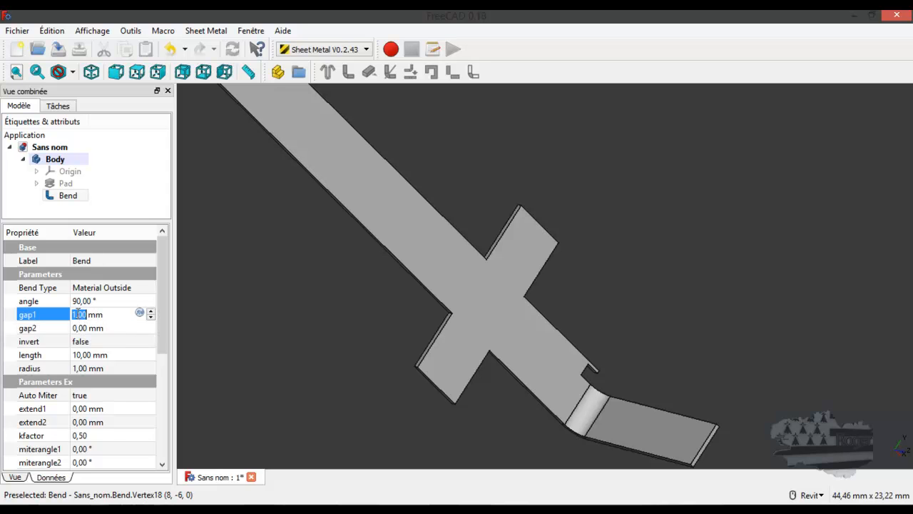
text(0)
text(.4)
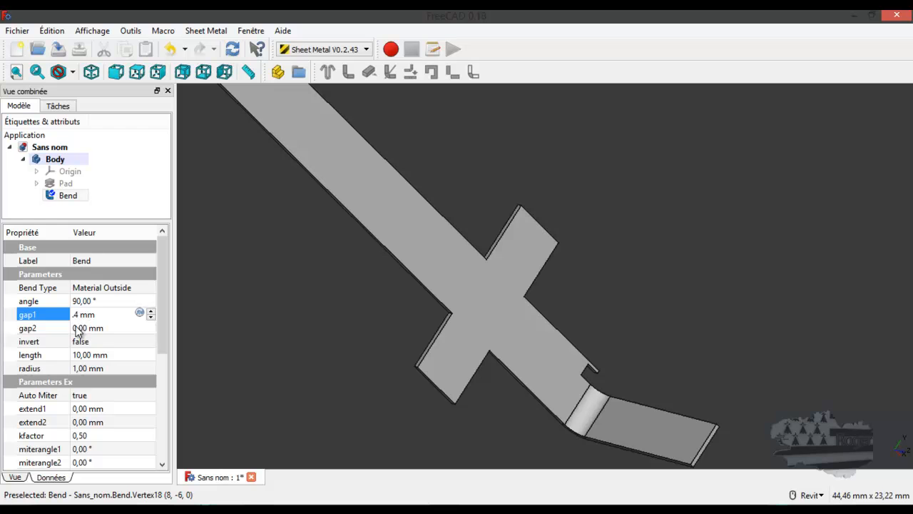
click(78, 328)
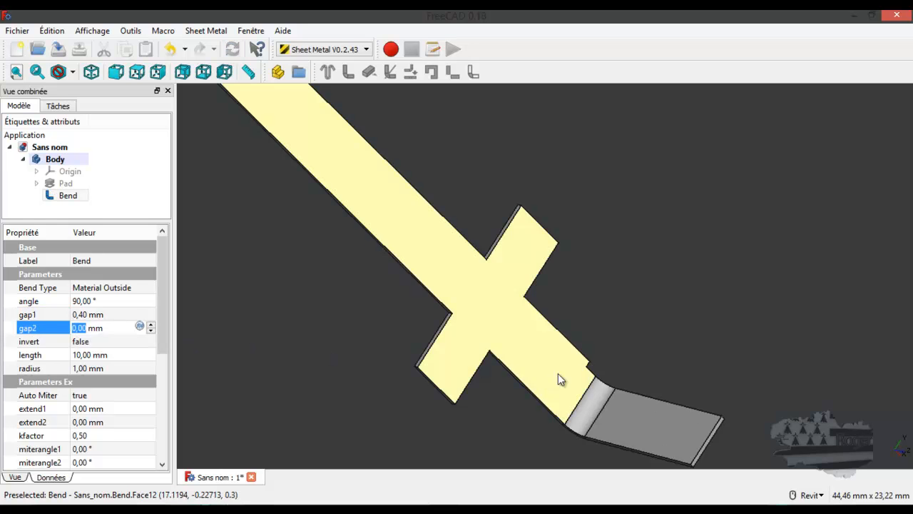
Change the bent wall's left-side gap (gap1) to 0.5 mm.
click(83, 315)
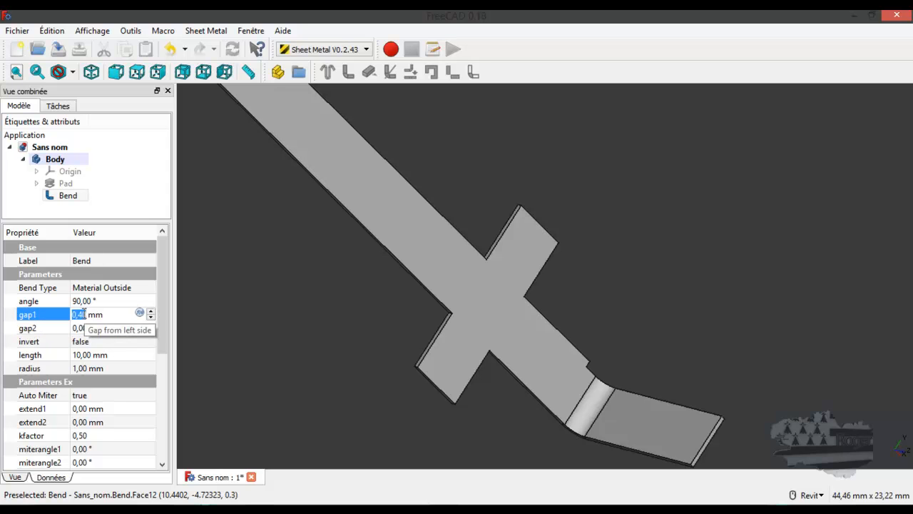
text(0,5)
key(Return)
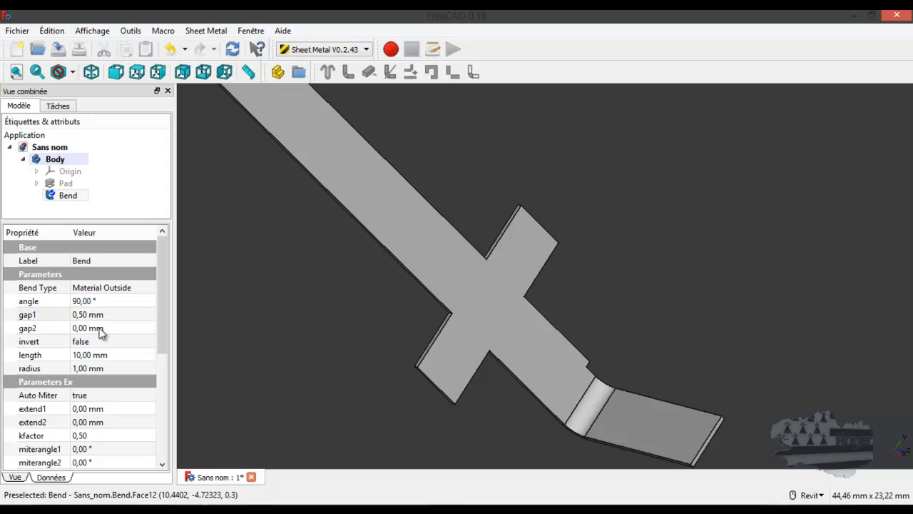
click(100, 328)
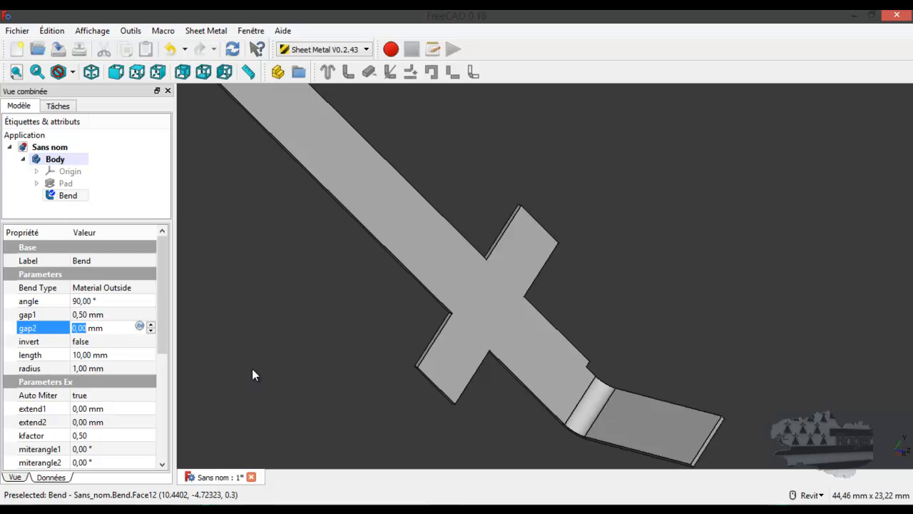
Reset the bent wall's left-side gap (gap1) to 0 mm.
click(90, 314)
text(0)
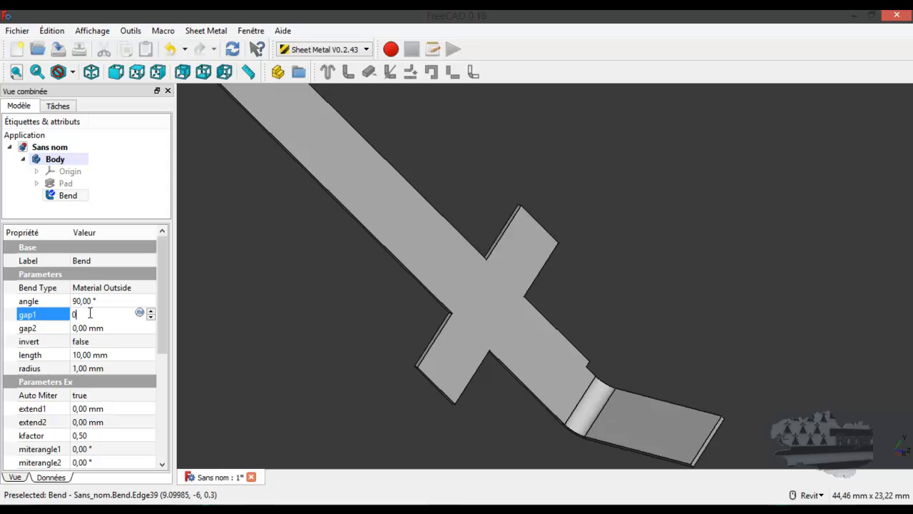
click(106, 329)
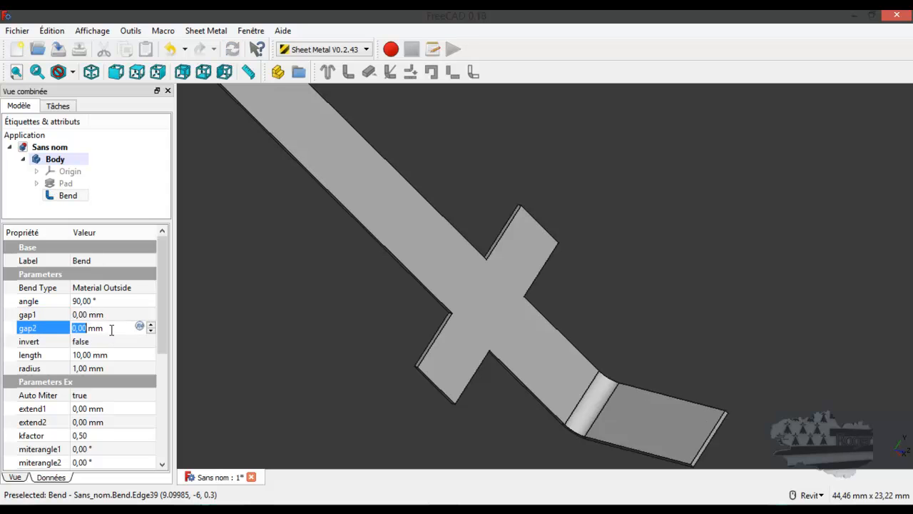
Flip the wall's bend direction by setting its invert property to true.
click(94, 341)
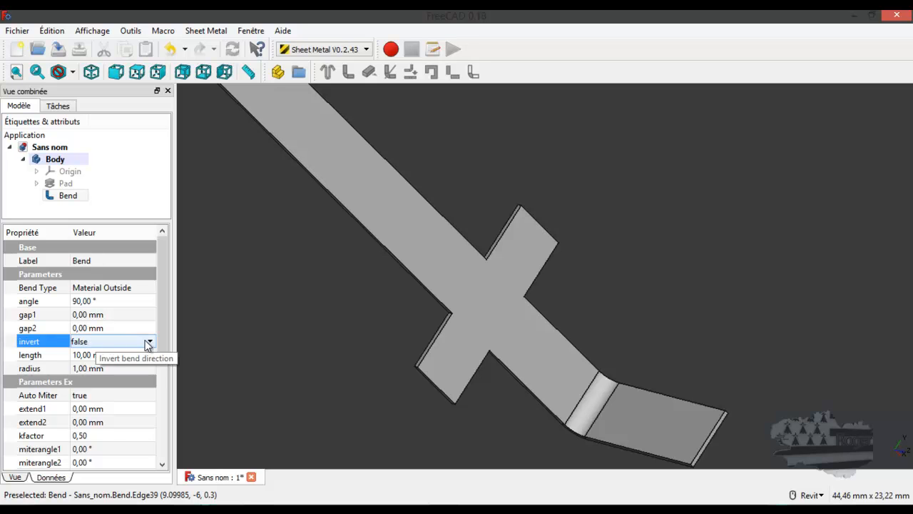
click(150, 341)
click(127, 362)
click(126, 354)
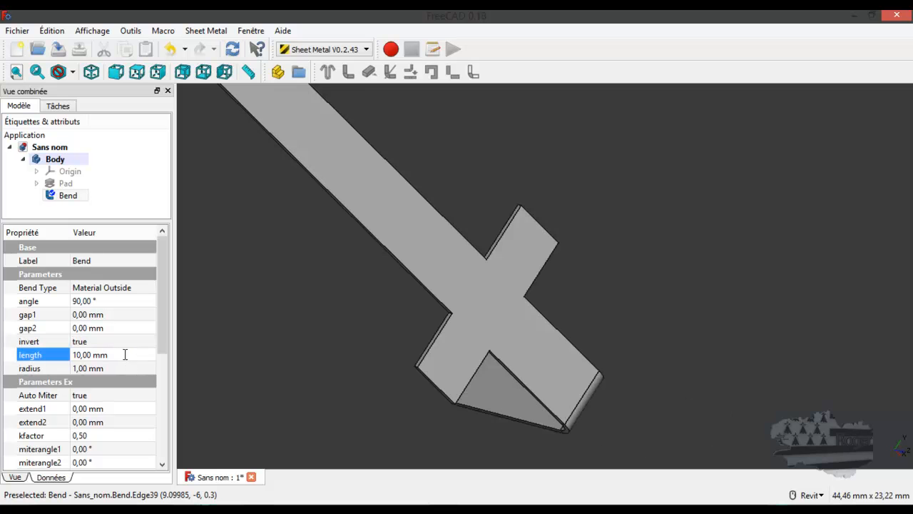
shift+middle_drag(489, 350, 504, 311)
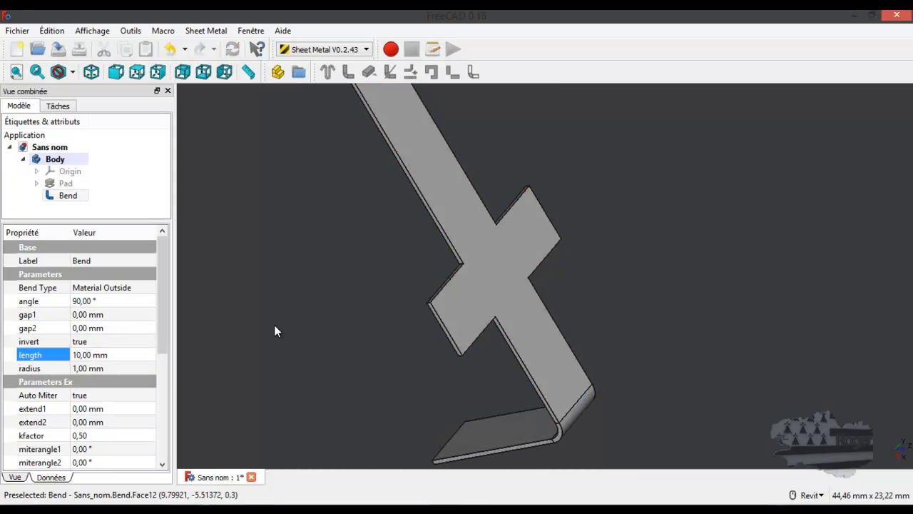
Restore the original bend direction by setting the wall's invert property to false.
click(119, 342)
click(119, 343)
click(119, 354)
Set the bent wall's length to 4 mm, and open and accept the Bend feature's face list to refresh the model.
click(119, 354)
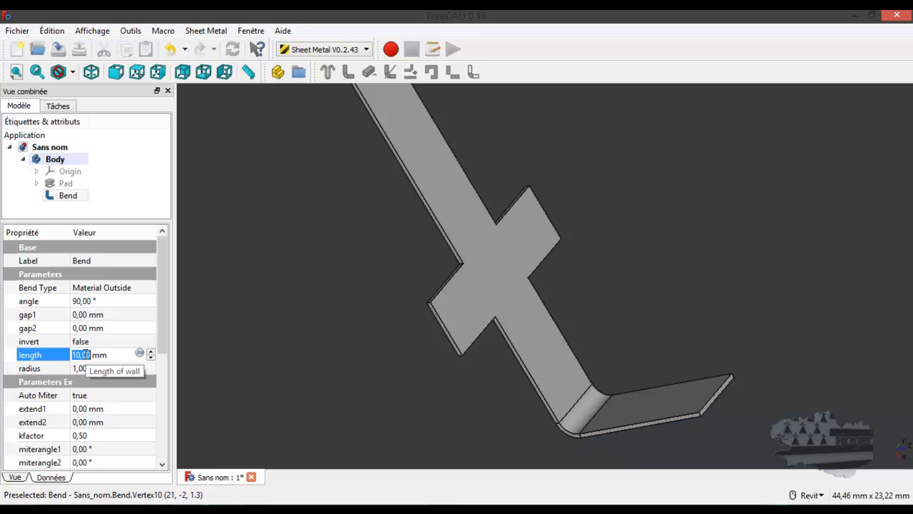
text(4)
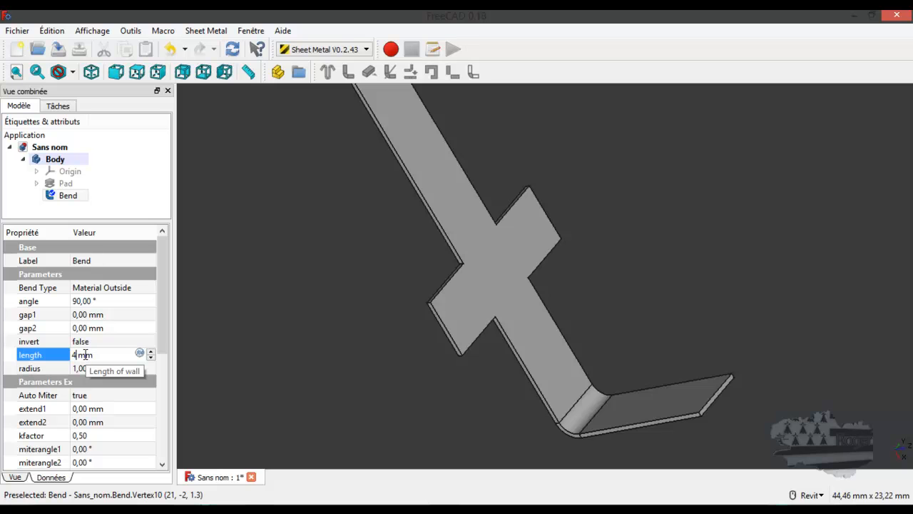
key(Return)
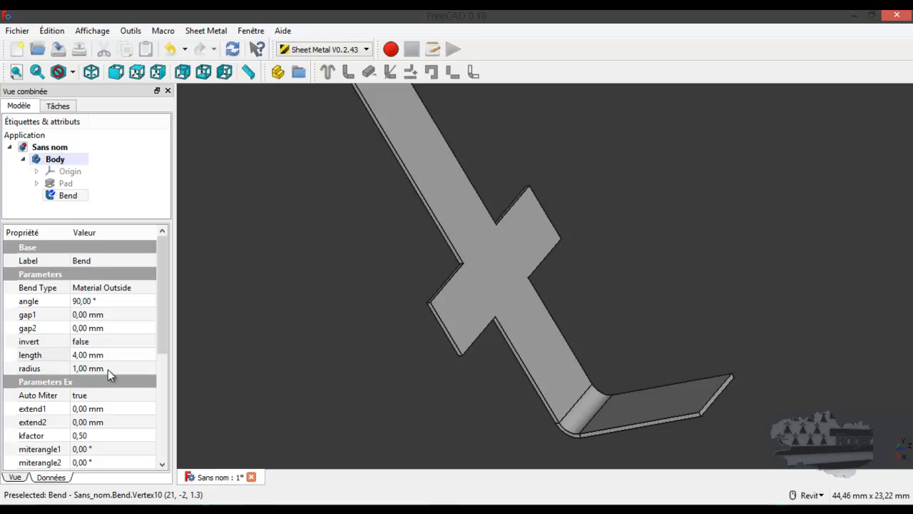
click(108, 369)
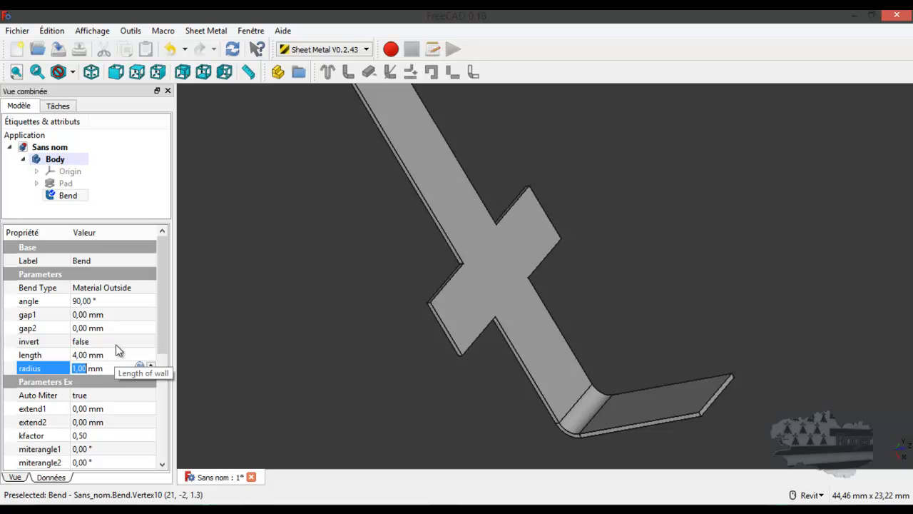
click(116, 342)
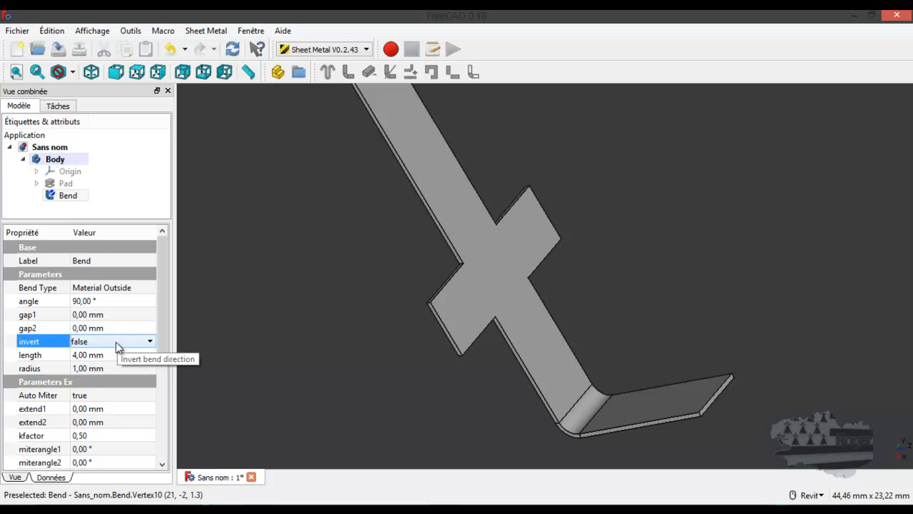
click(65, 184)
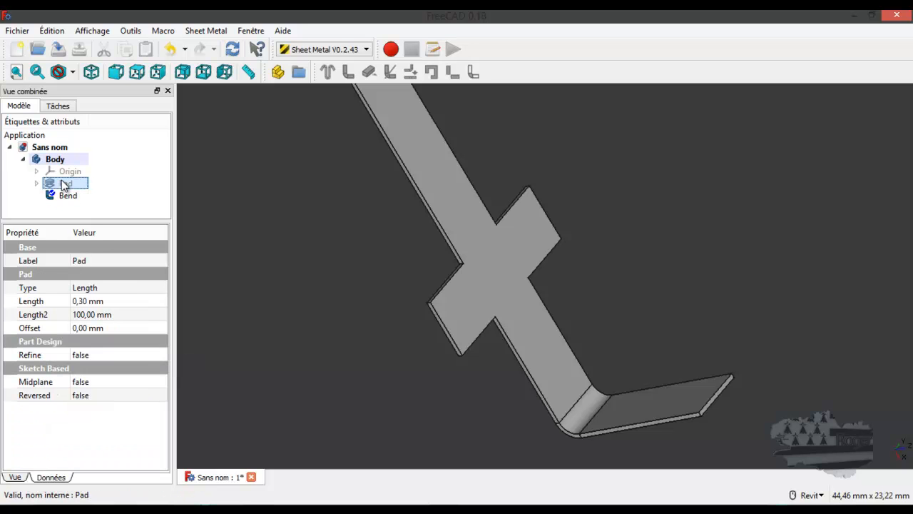
click(67, 195)
double_click(67, 200)
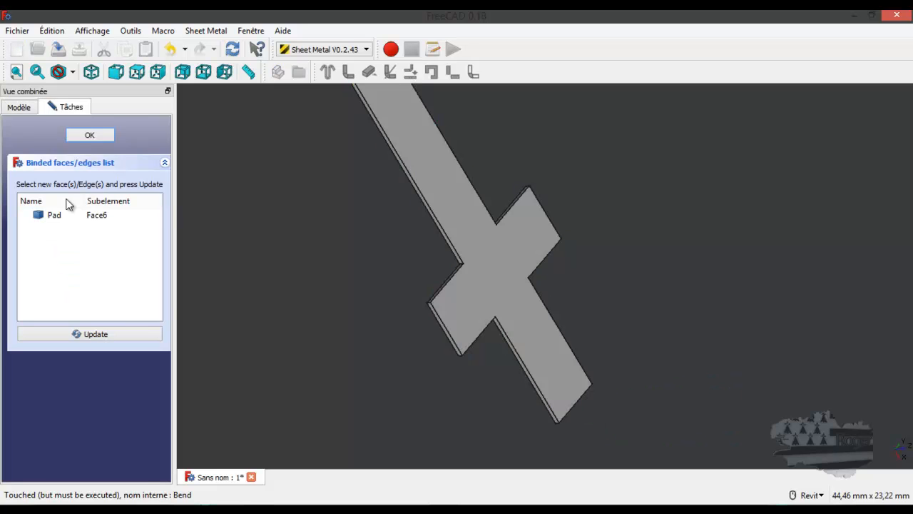
click(90, 137)
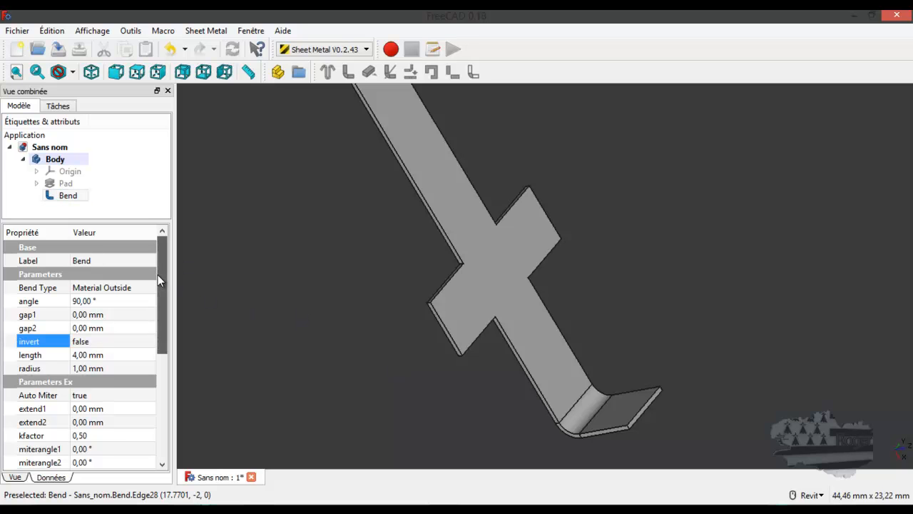
Set the wall's bend radius to 4 mm.
drag(157, 274, 159, 285)
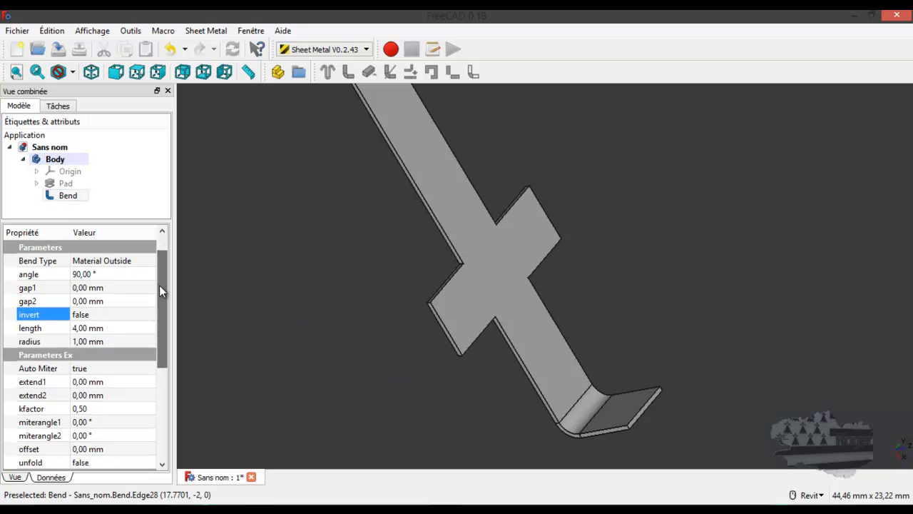
click(95, 341)
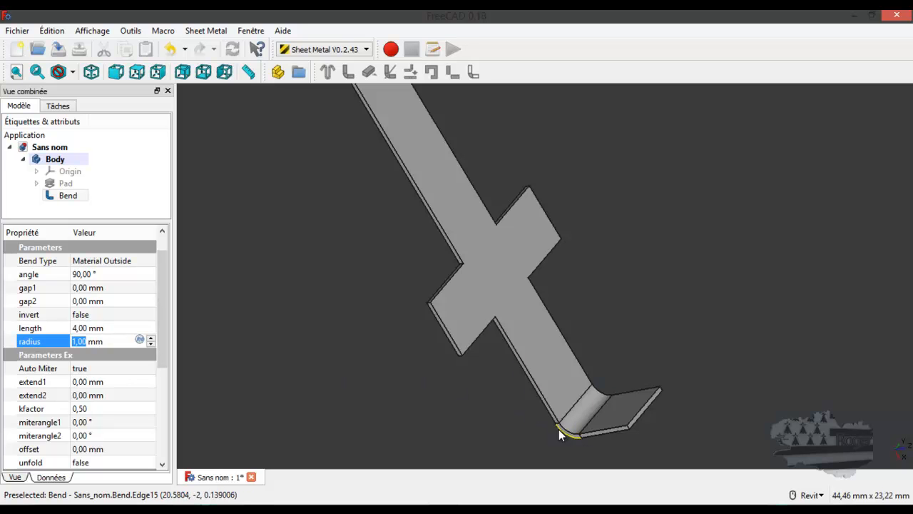
click(72, 342)
text(4)
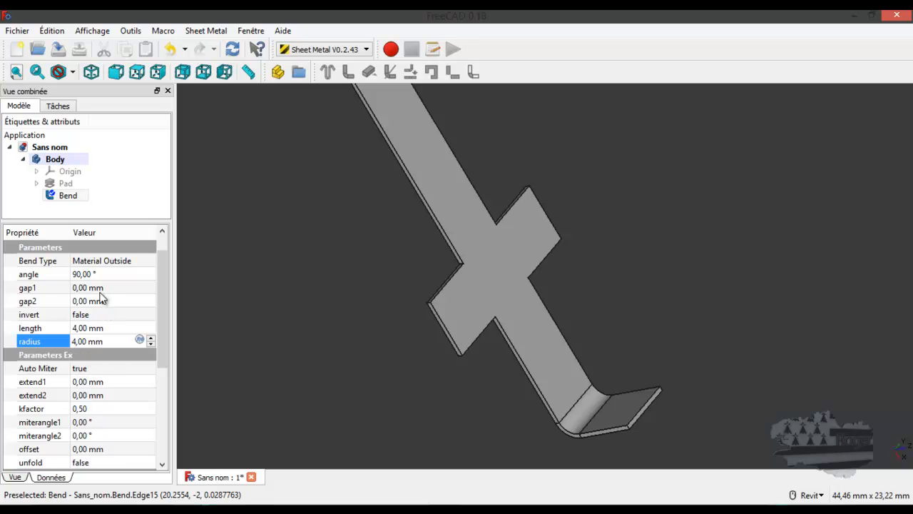
click(114, 328)
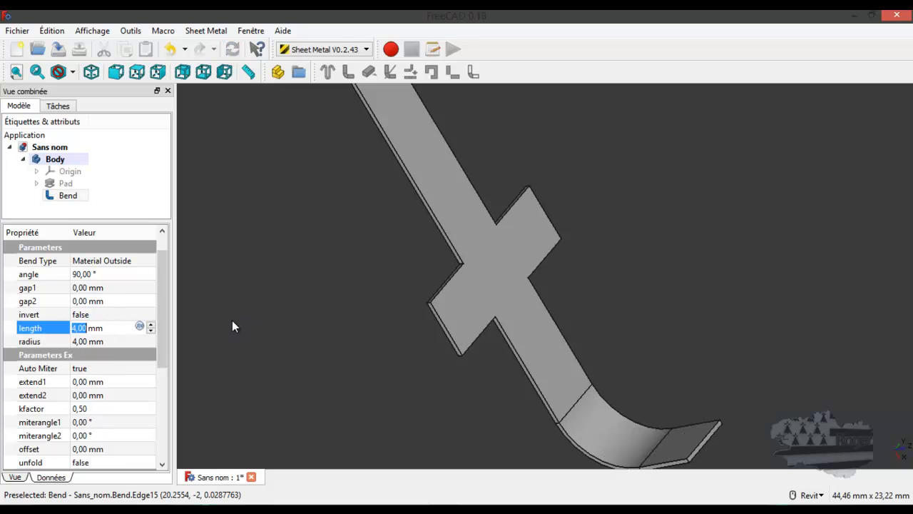
Set the wall's bend radius to 1 mm, and open and accept the Bend feature's face list to refresh the model.
click(84, 342)
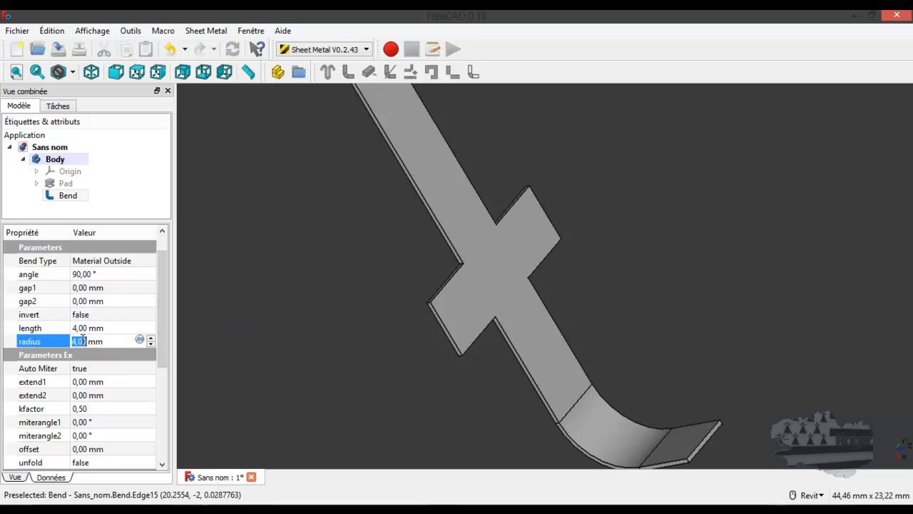
text(1)
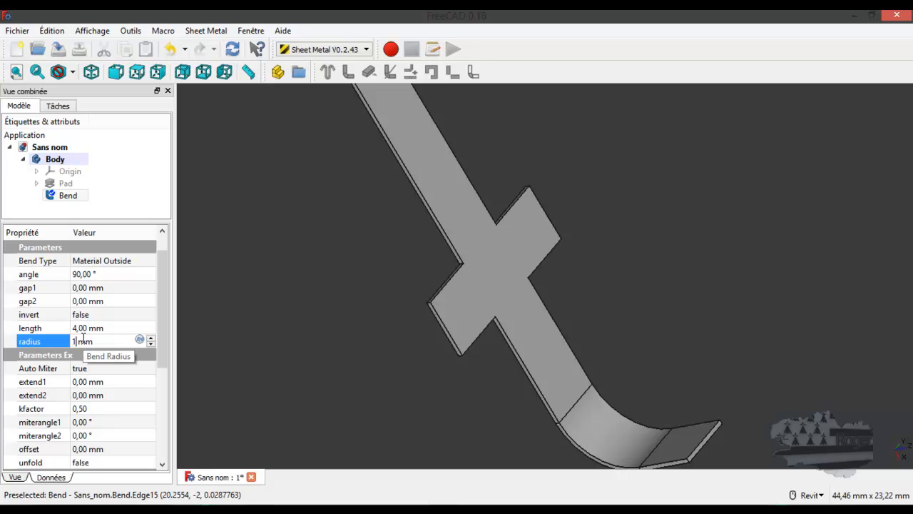
key(Return)
click(95, 328)
click(95, 329)
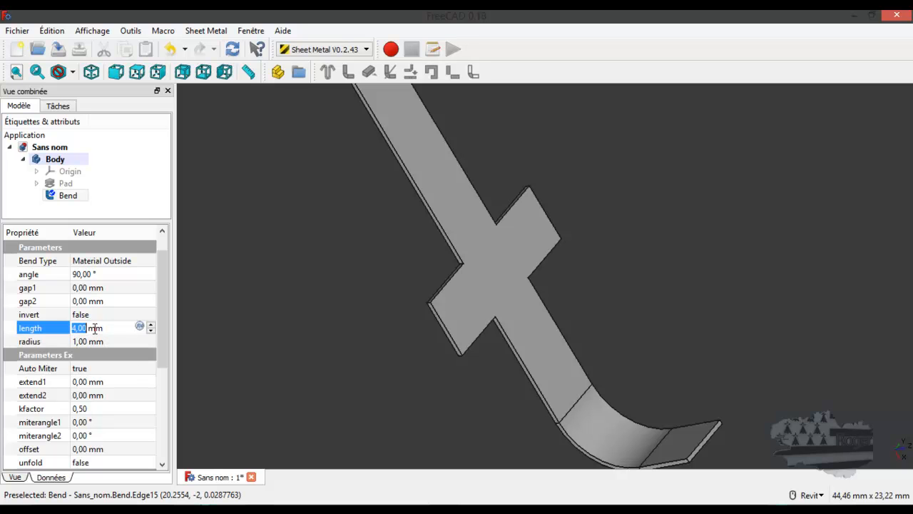
click(104, 316)
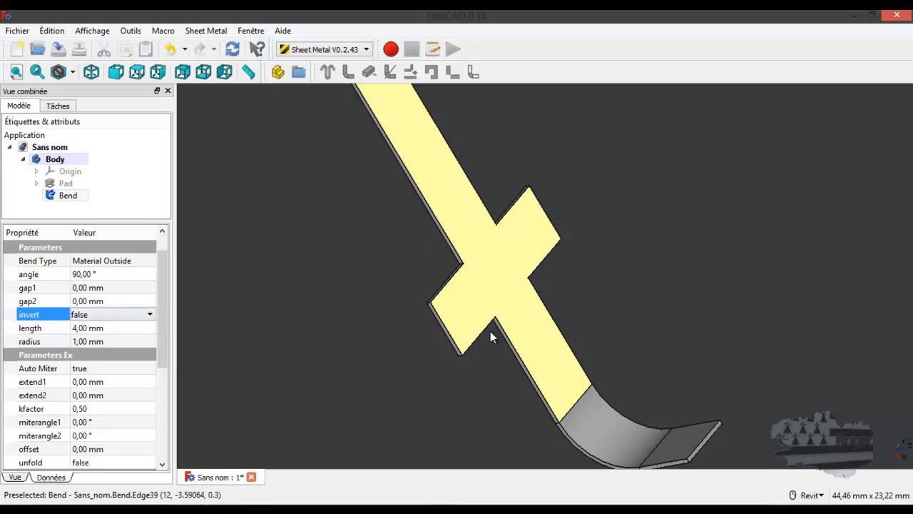
click(523, 348)
click(322, 335)
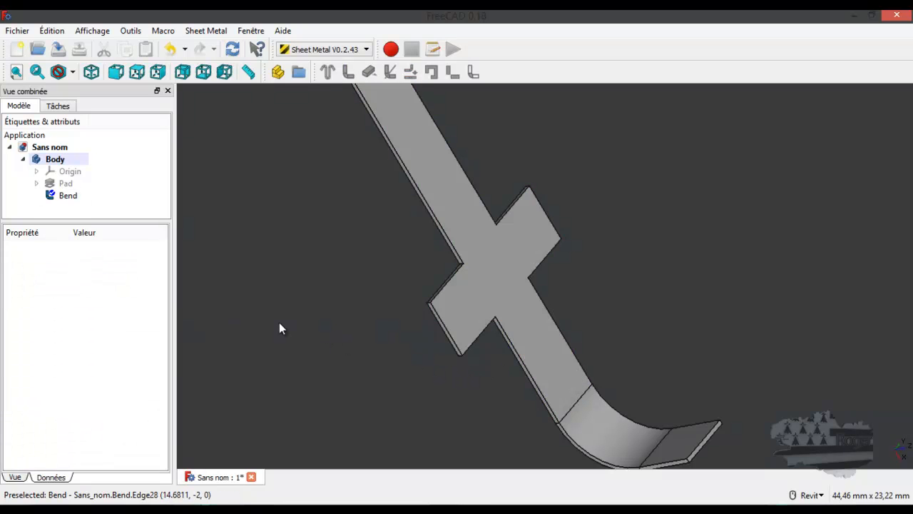
click(70, 197)
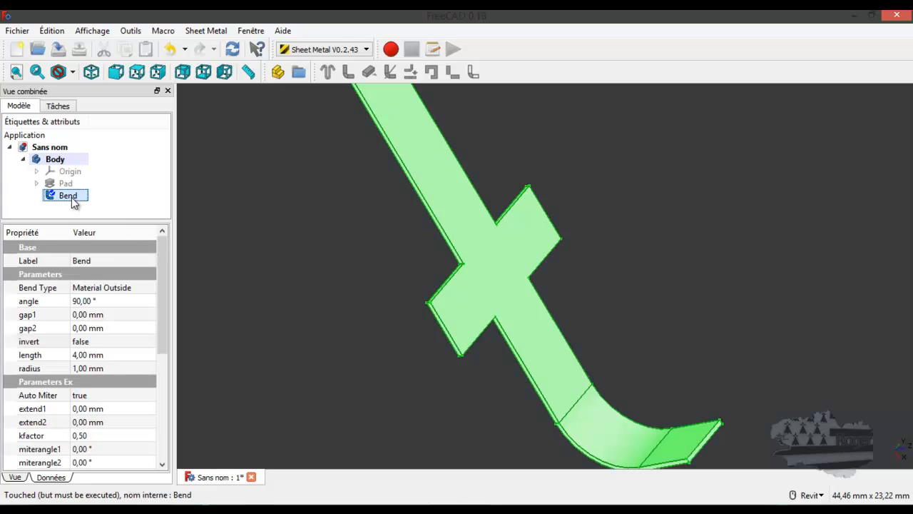
double_click(67, 194)
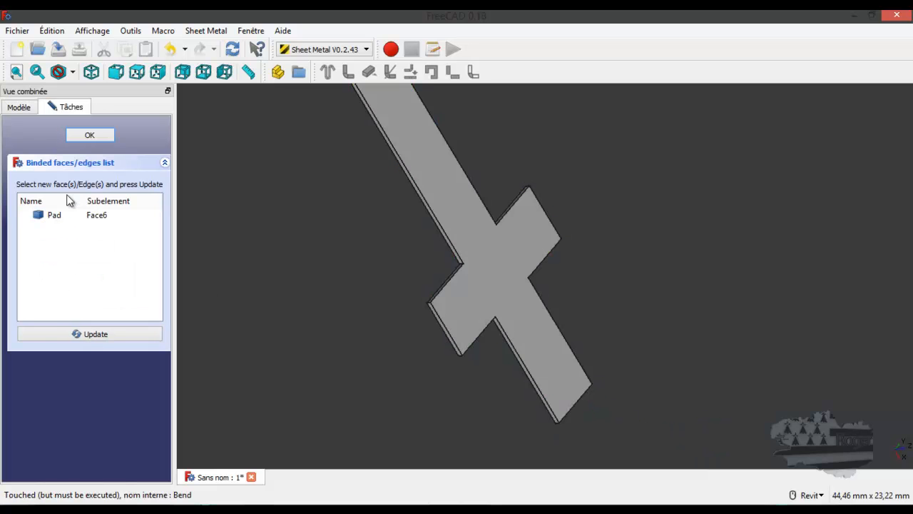
click(98, 135)
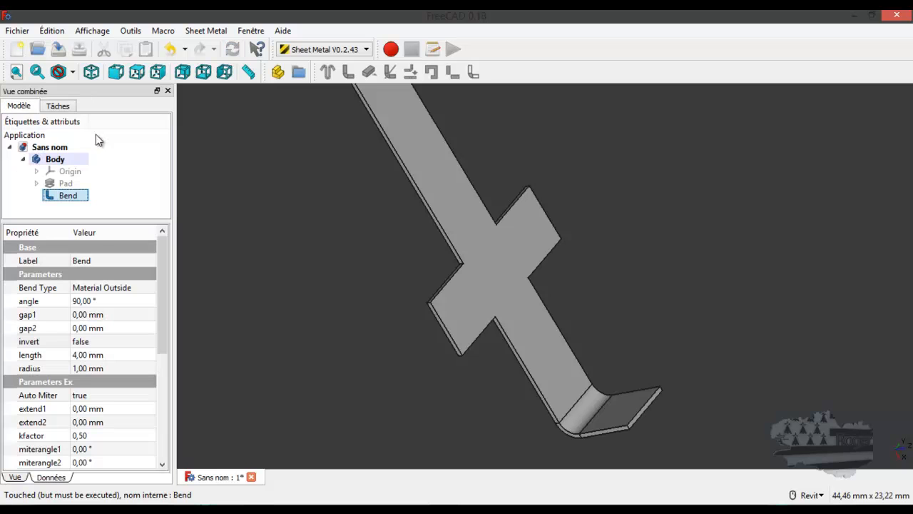
drag(162, 298, 164, 292)
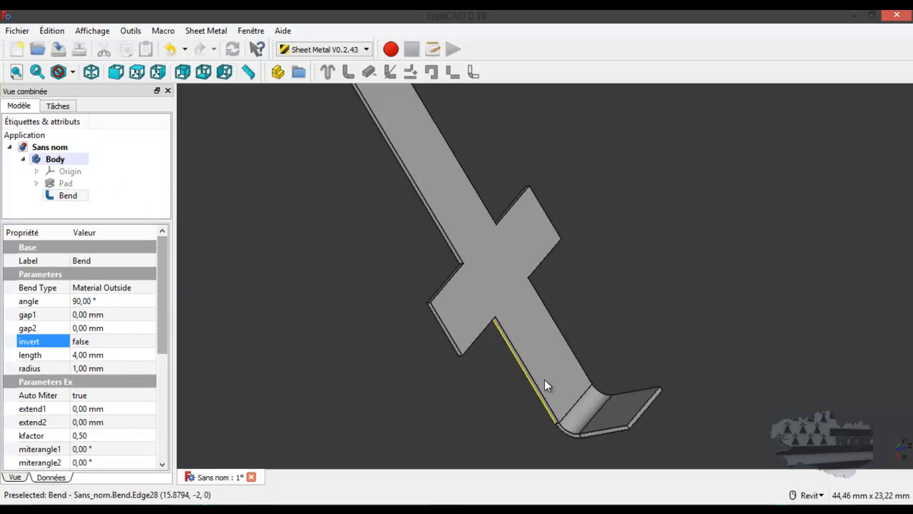
Add a second bent wall on the end face of the first wall and set its length to 4 mm.
scroll(638, 417, up, 2)
click(635, 417)
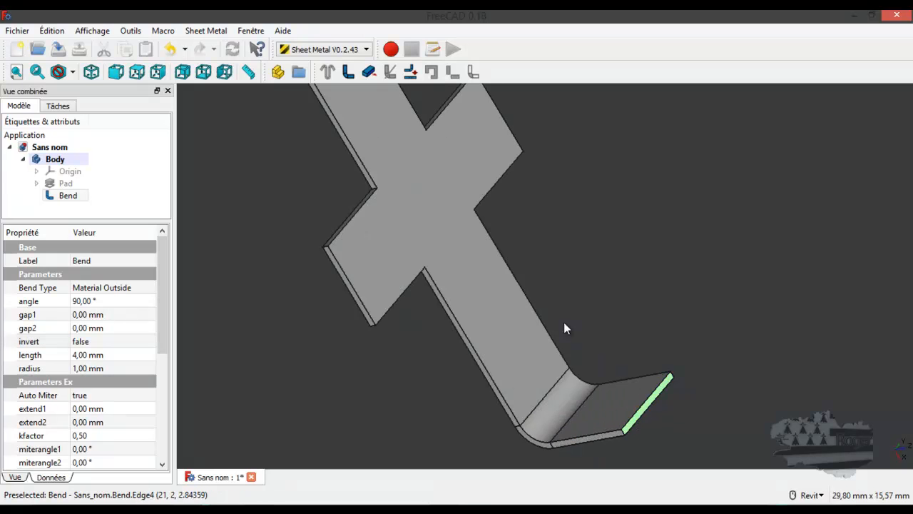
click(349, 71)
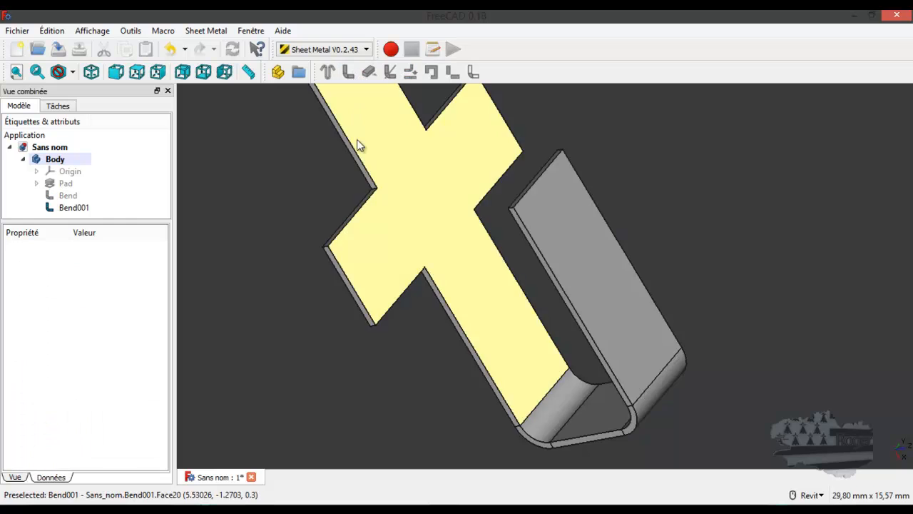
click(67, 209)
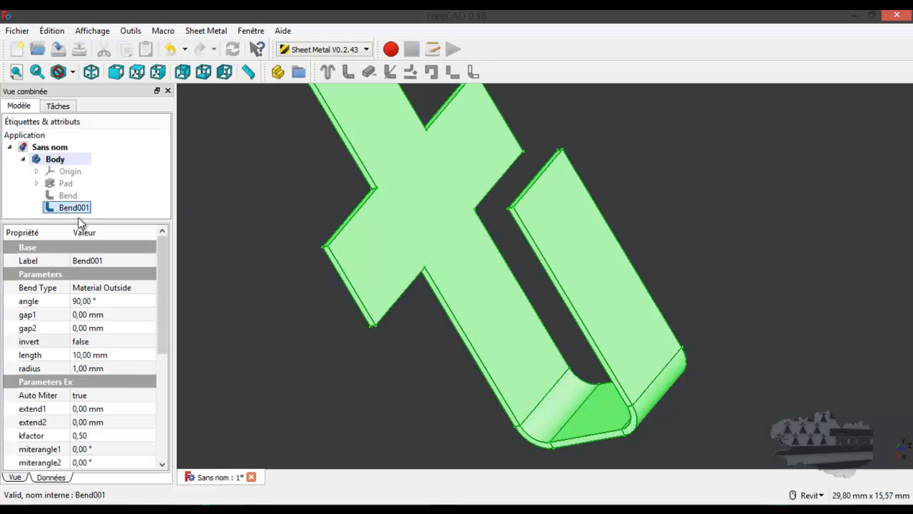
click(90, 356)
click(91, 357)
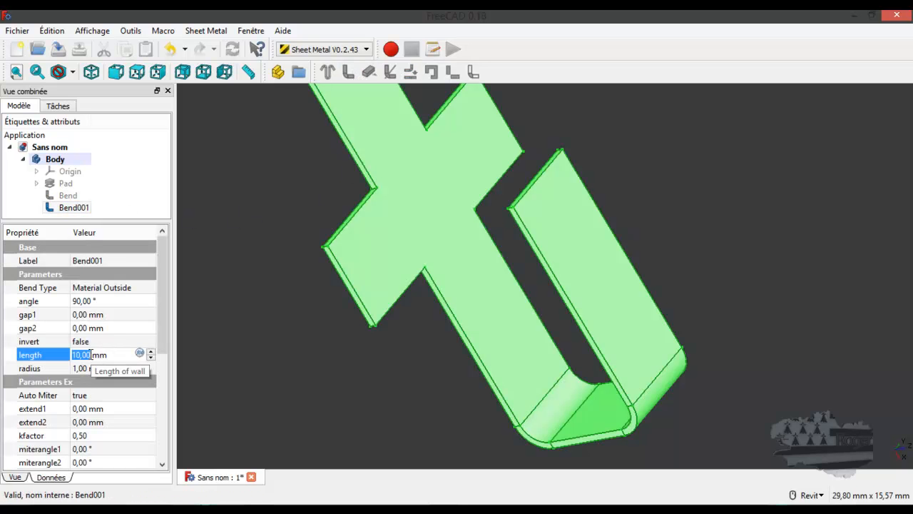
text(4)
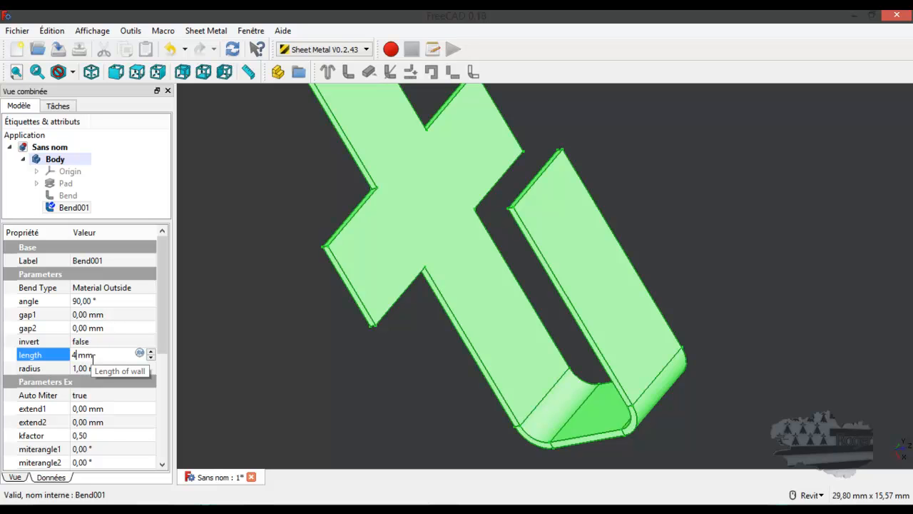
click(111, 330)
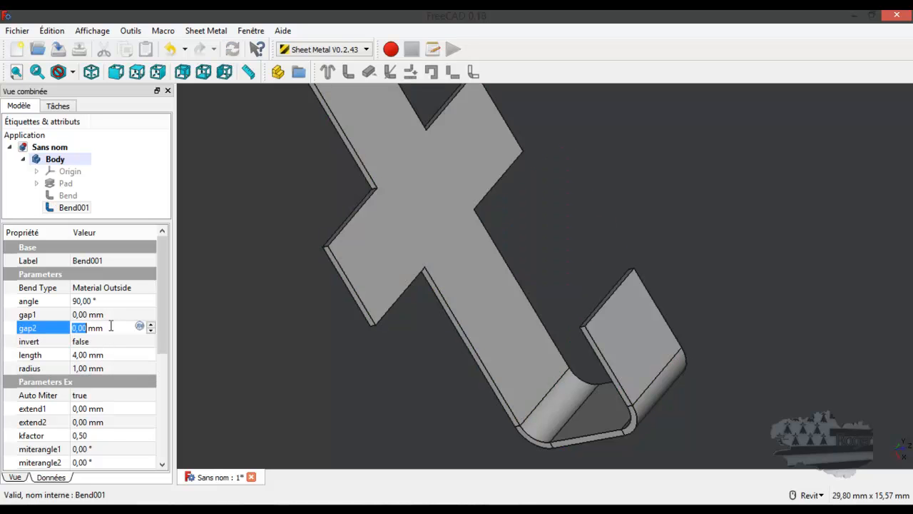
Extend the sheet from the narrow side face of the flat section between the two bends.
scroll(632, 348, down, 2)
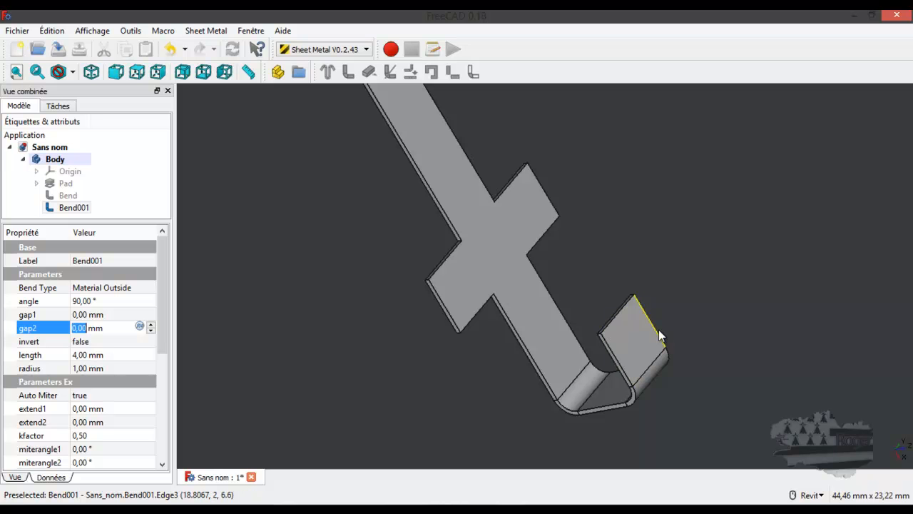
middle_click(699, 325)
shift+middle_drag(699, 325, 643, 298)
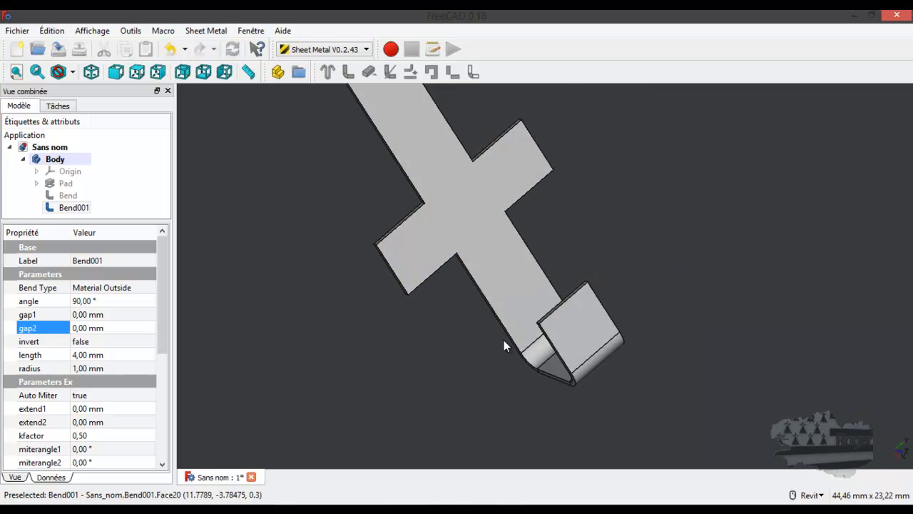
scroll(548, 377, up, 5)
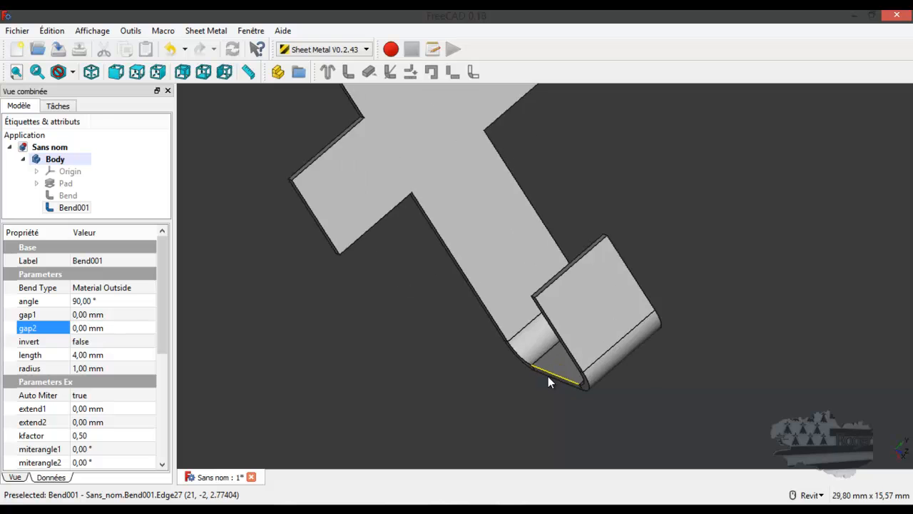
click(549, 379)
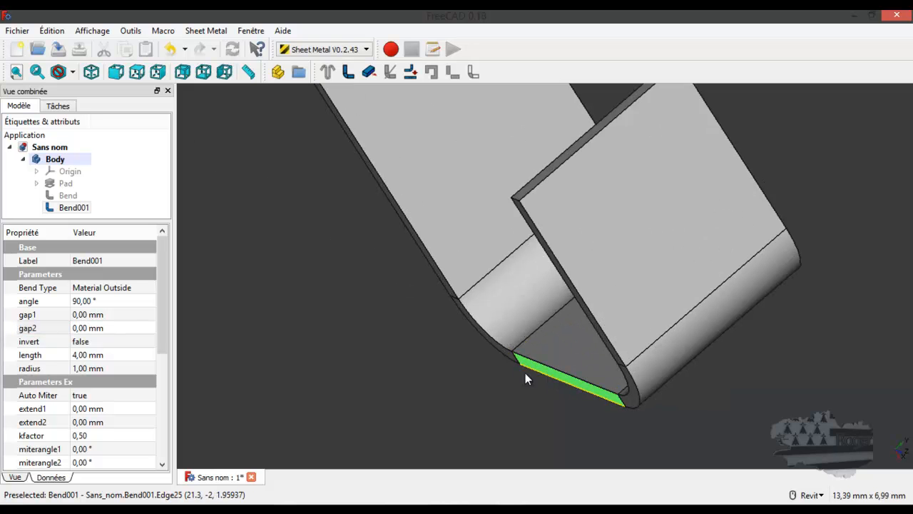
click(371, 73)
scroll(457, 150, down, 4)
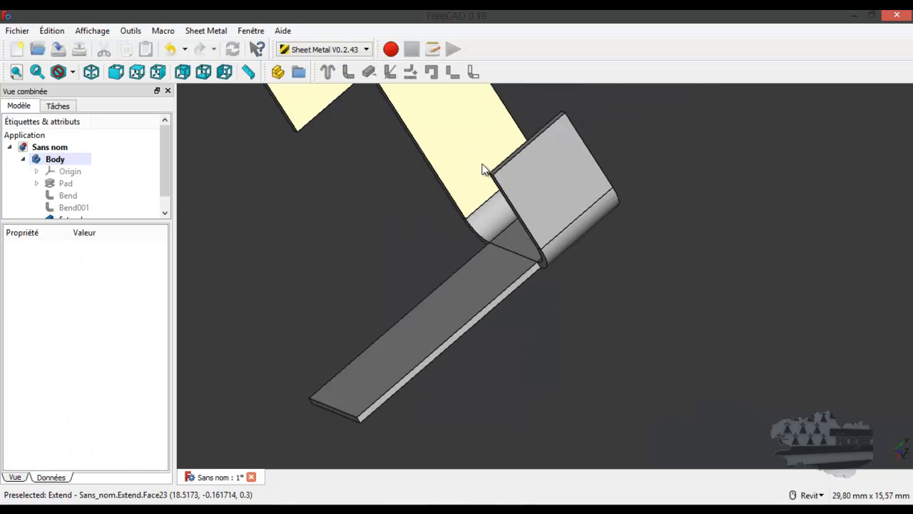
Set the side extension's length to 4 mm.
drag(167, 184, 162, 203)
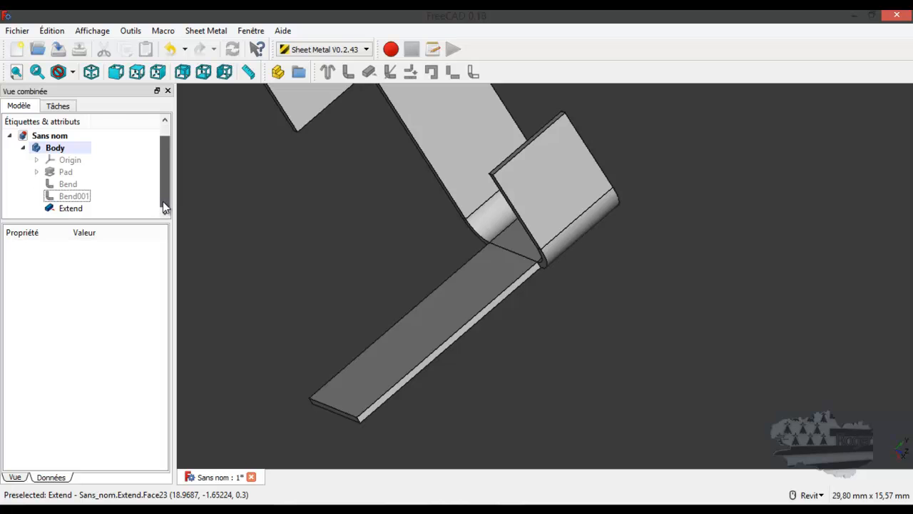
click(80, 209)
click(85, 315)
drag(73, 315, 83, 316)
text(400)
key(Return)
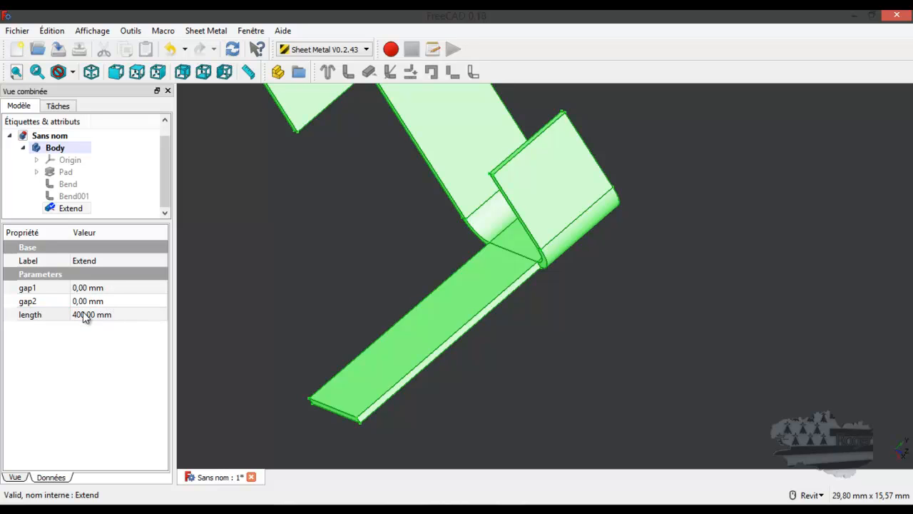
click(110, 314)
drag(109, 314, 72, 316)
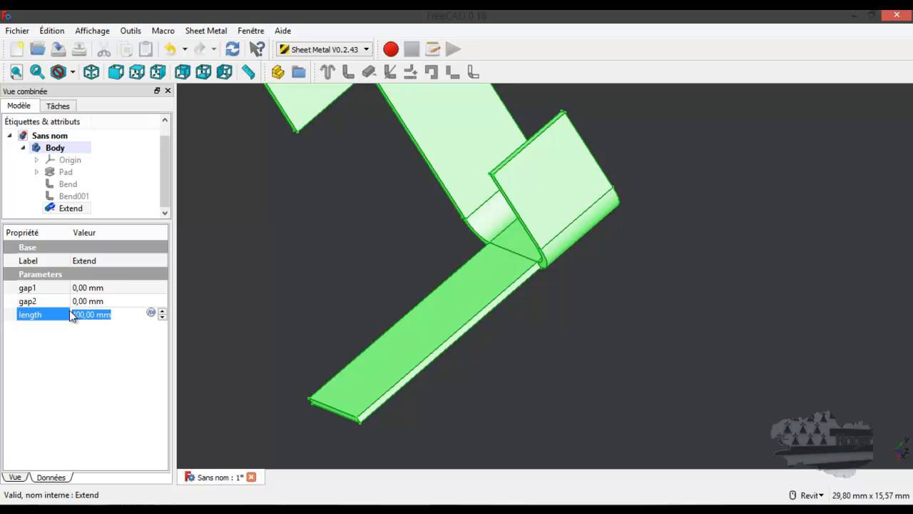
key(BackSpace)
text(4)
click(113, 301)
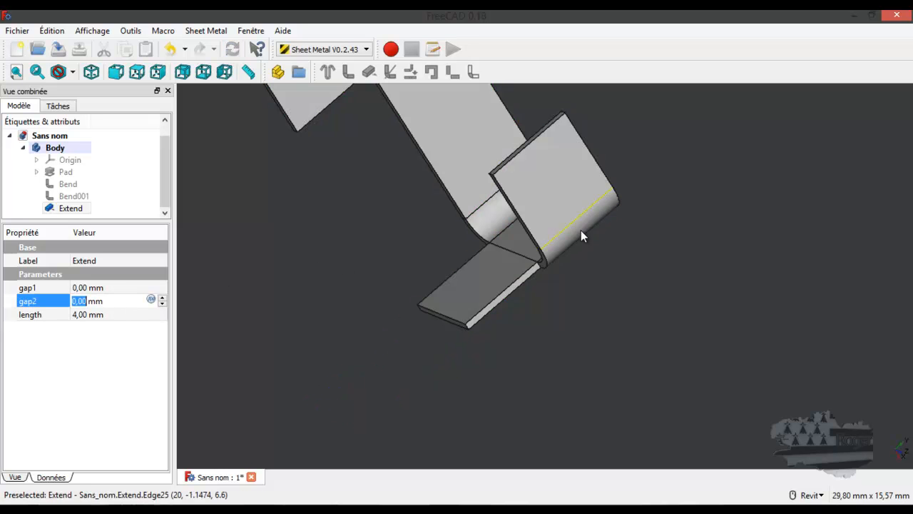
Extend the opposite side face of the flat section between the two bends by 4 mm.
shift+middle_drag(618, 225, 531, 274)
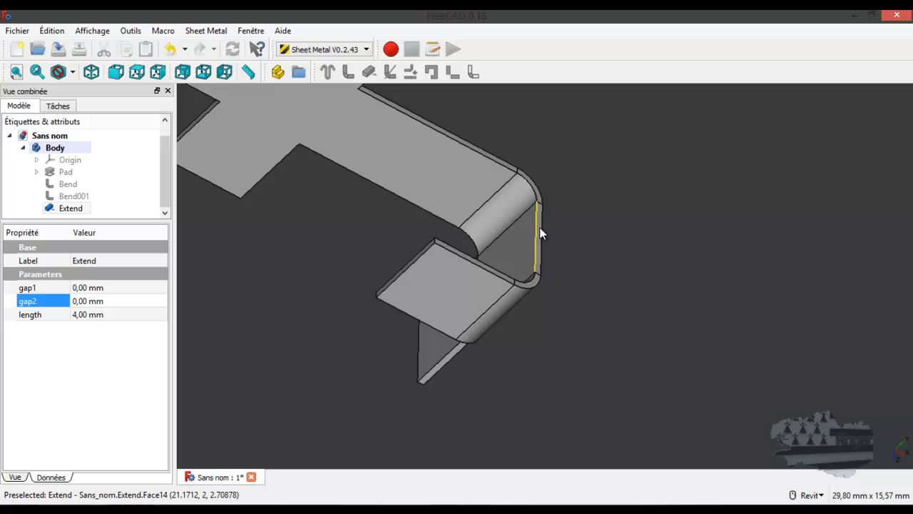
click(540, 236)
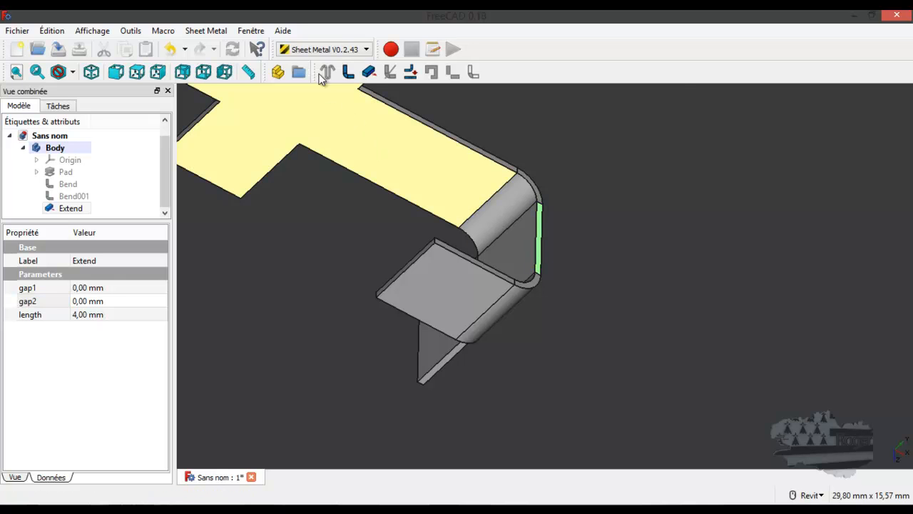
click(369, 72)
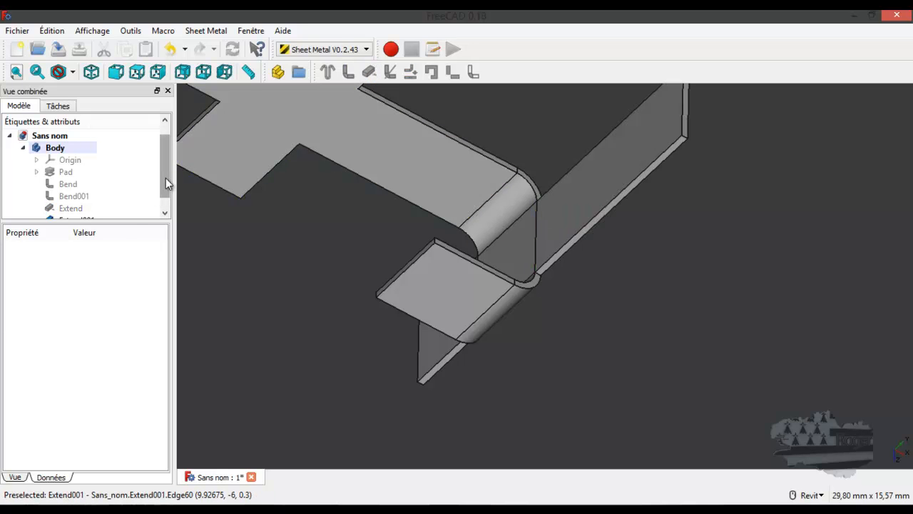
drag(165, 183, 165, 204)
click(89, 208)
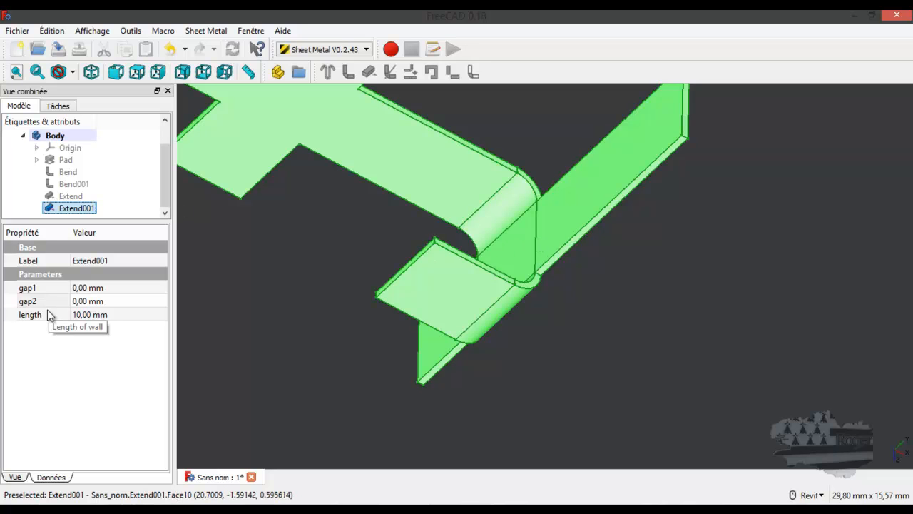
click(94, 315)
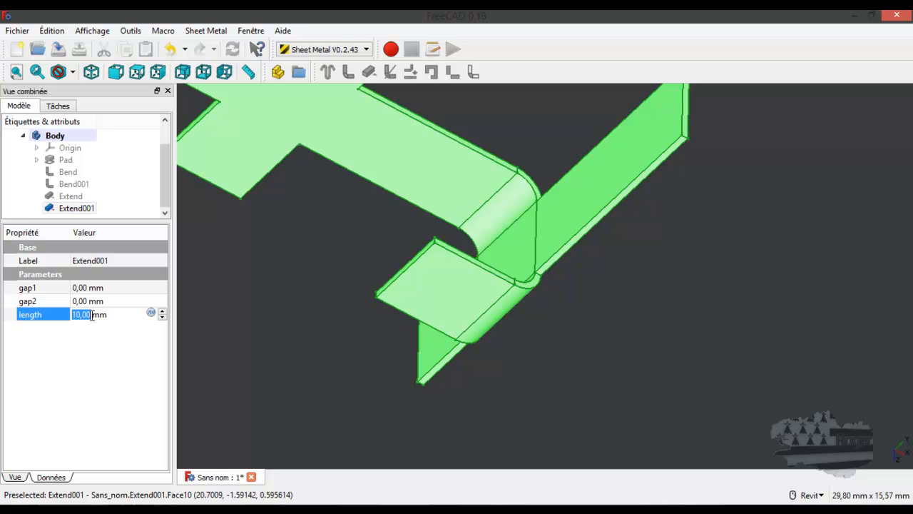
text(4)
click(107, 302)
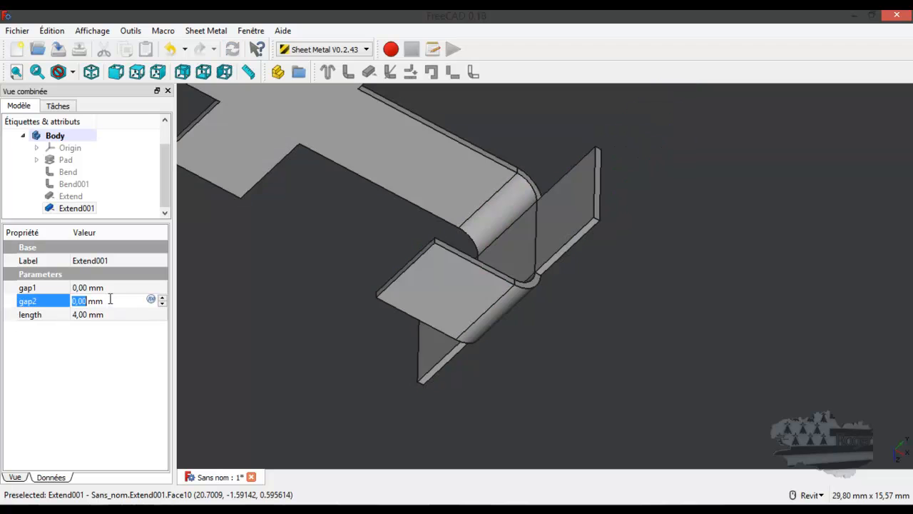
Add a bent wall on the end face of the second side extension.
scroll(523, 328, down, 2)
shift+middle_drag(596, 316, 621, 299)
scroll(588, 220, up, 4)
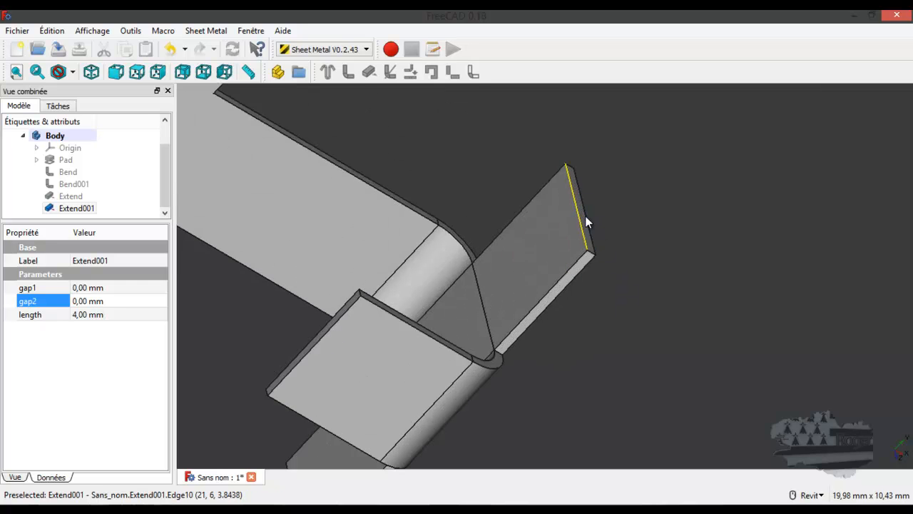
click(583, 218)
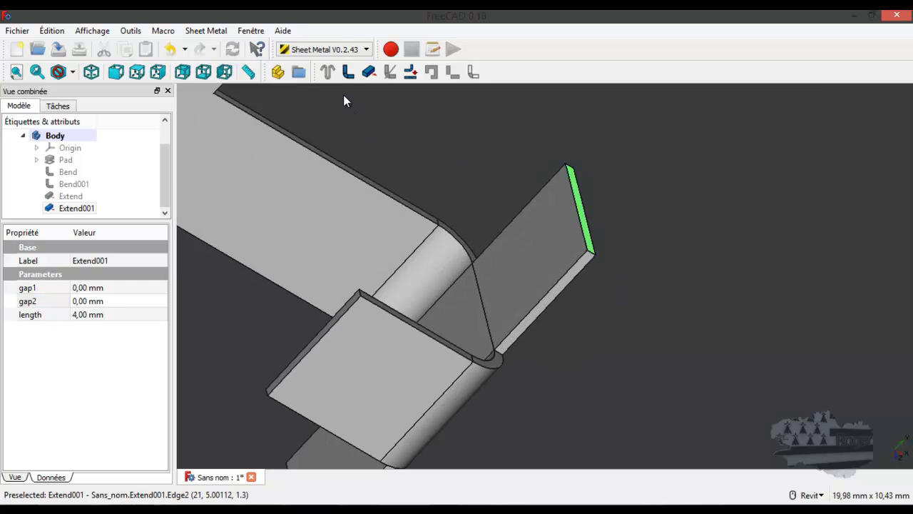
click(349, 72)
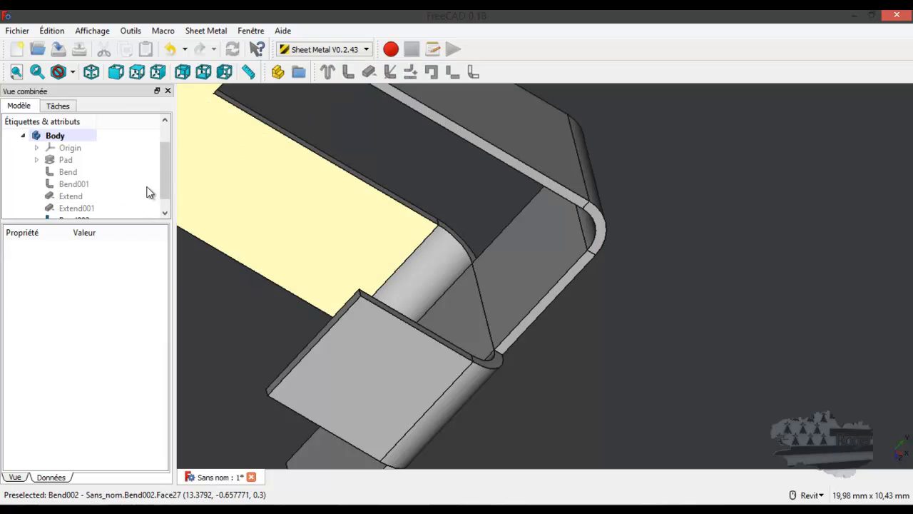
Set the length of the bent wall on the second side extension to 4 mm.
drag(167, 176, 164, 206)
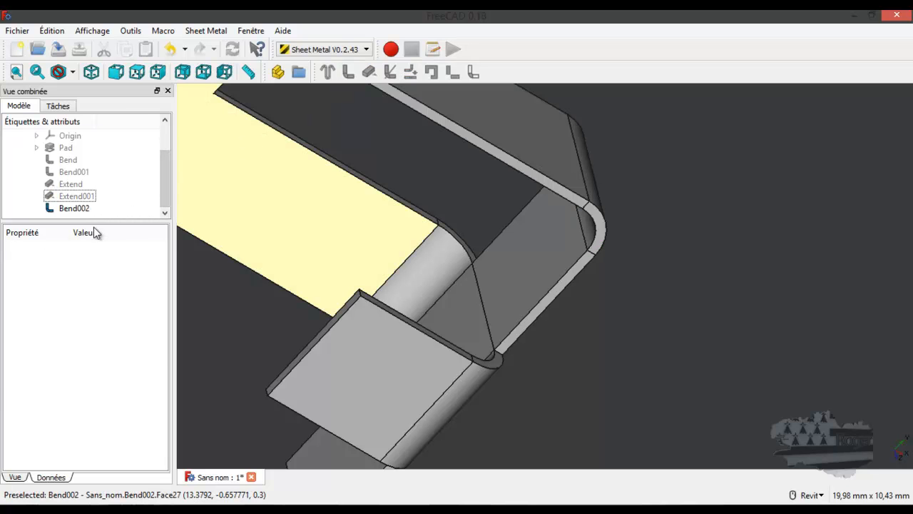
click(78, 208)
click(91, 355)
click(91, 353)
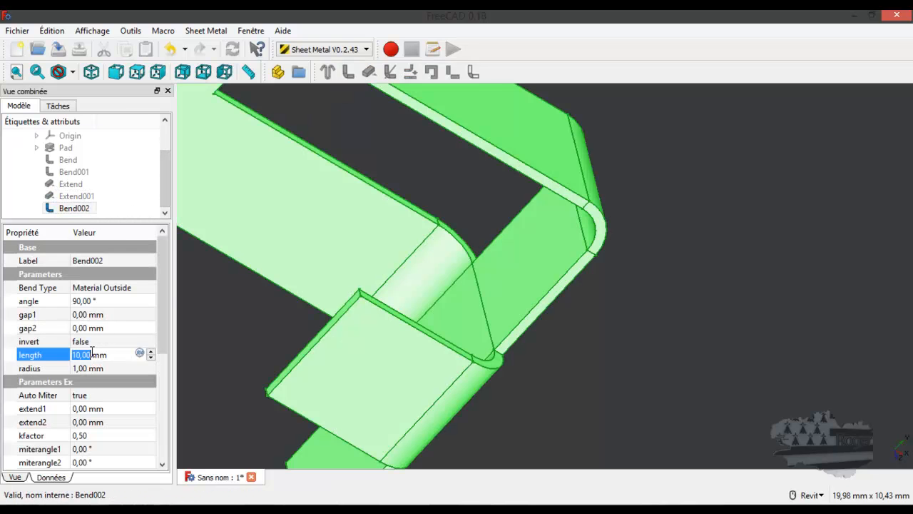
text(4)
key(Return)
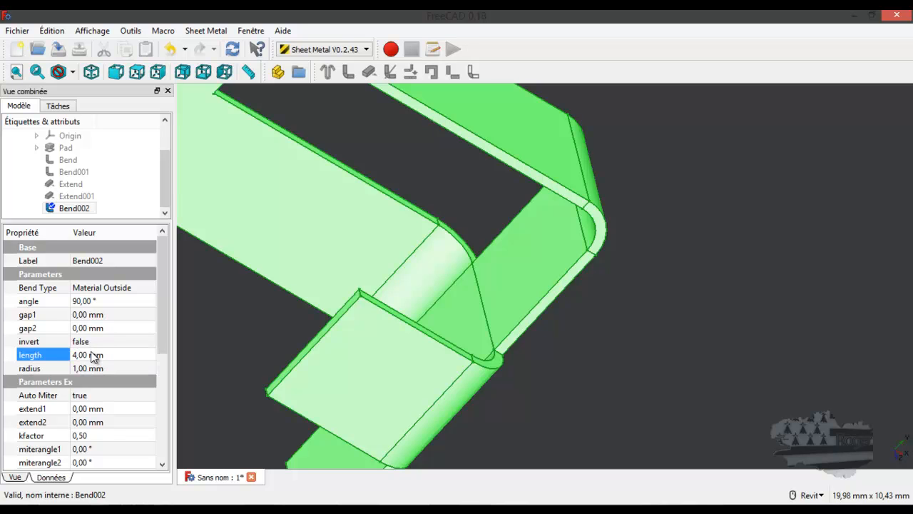
double_click(114, 328)
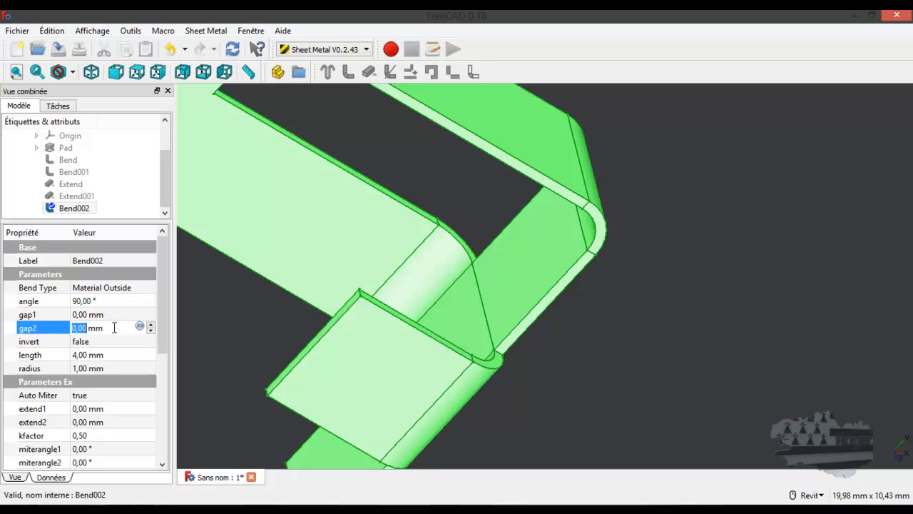
Add a bent wall on the end face of the first side extension, opposite the wall just shortened.
scroll(468, 254, down, 3)
shift+middle_drag(451, 331, 590, 280)
scroll(483, 299, up, 5)
click(484, 285)
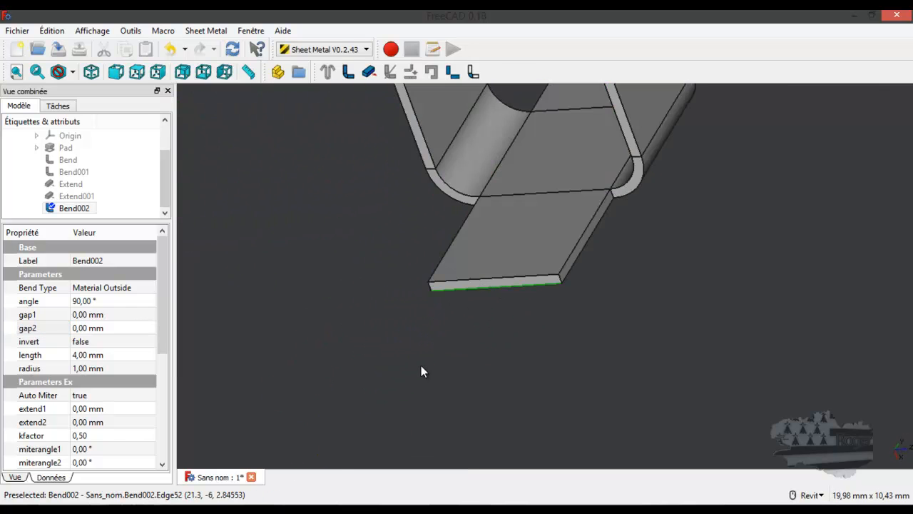
scroll(432, 356, down, 2)
click(463, 325)
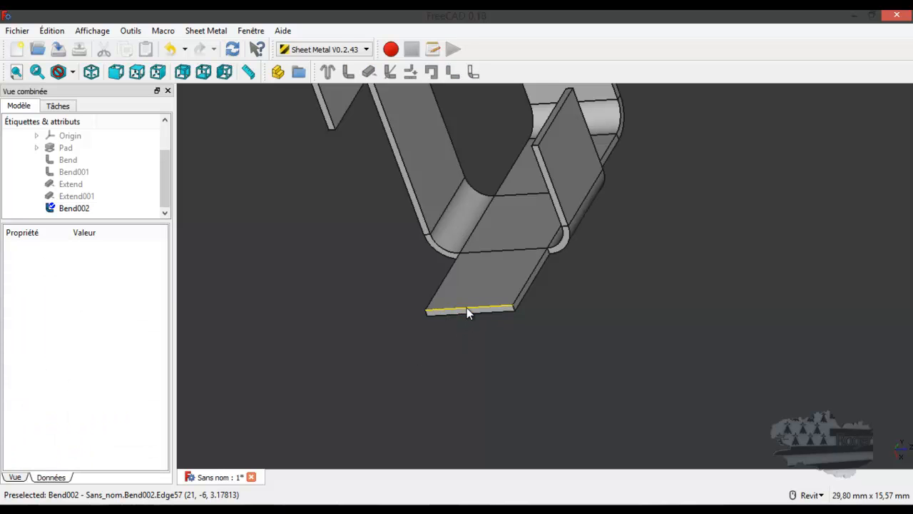
click(461, 311)
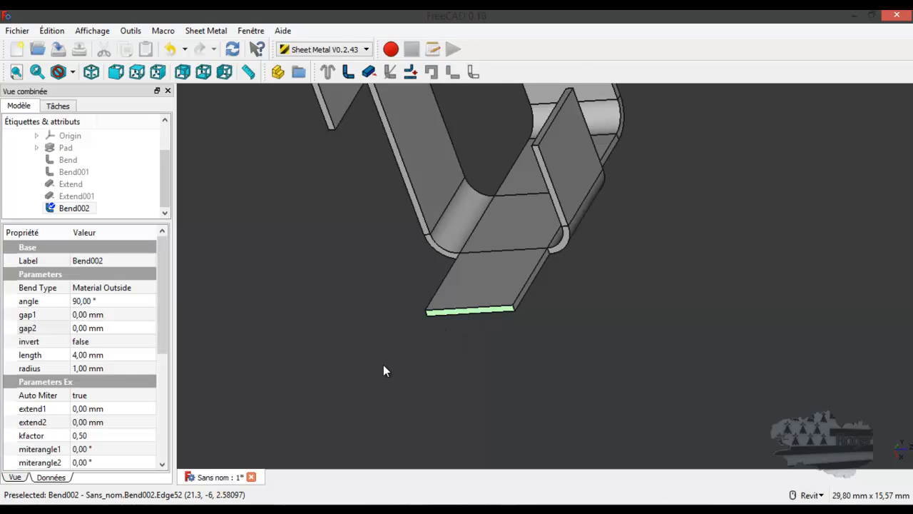
scroll(384, 364, down, 4)
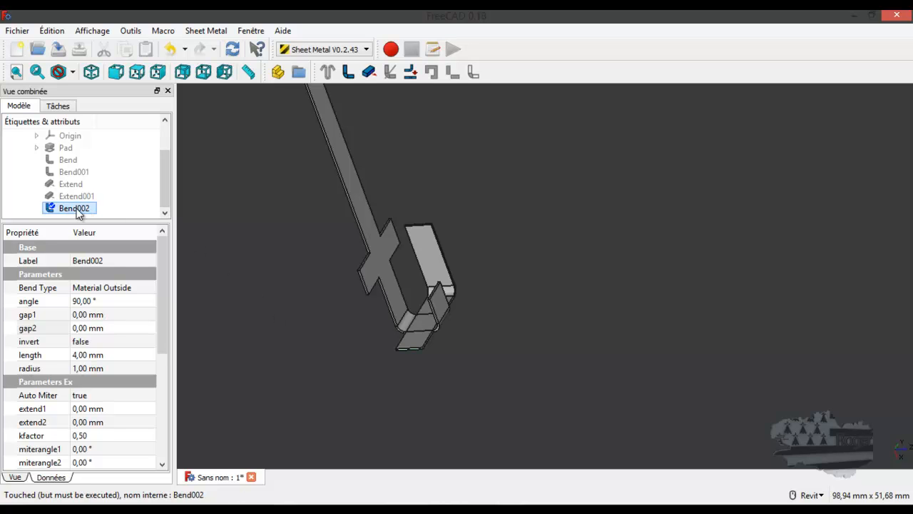
shift+middle_drag(343, 293, 322, 299)
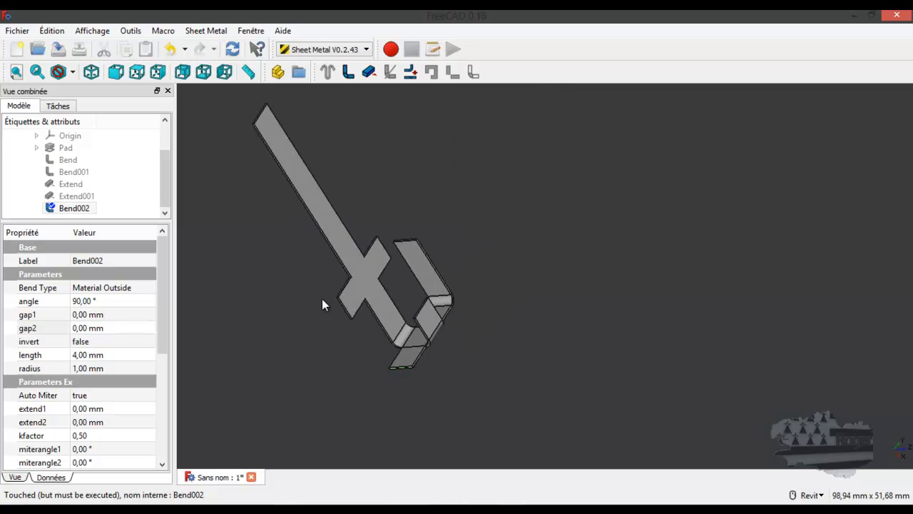
click(347, 73)
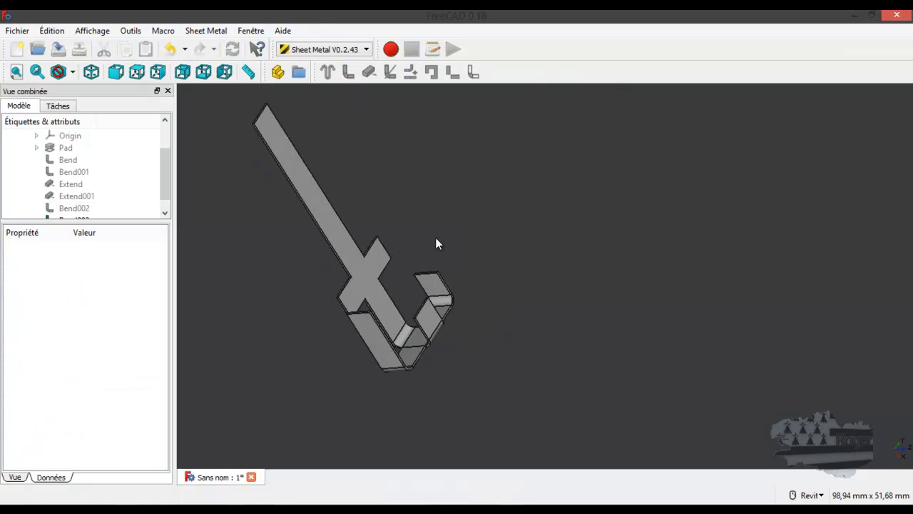
Set the length of the first side extension's bent wall to 4 mm.
scroll(162, 165, down, 1)
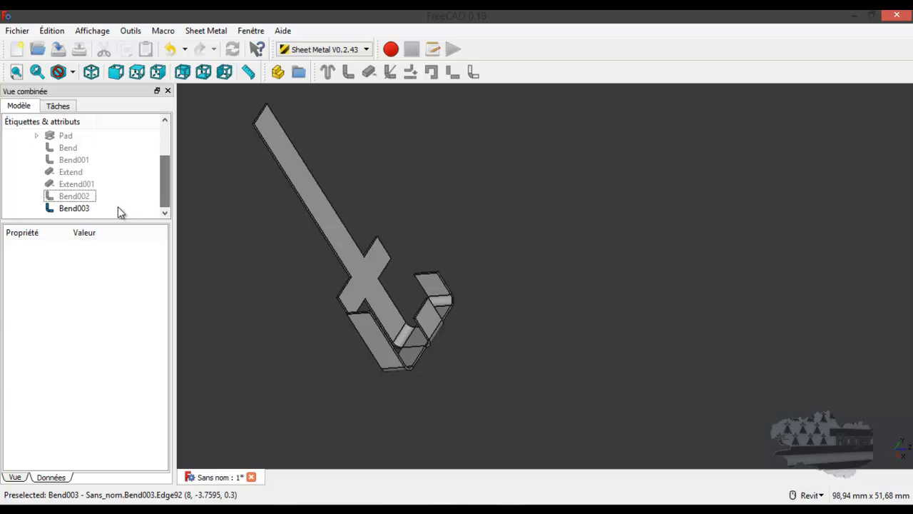
click(75, 209)
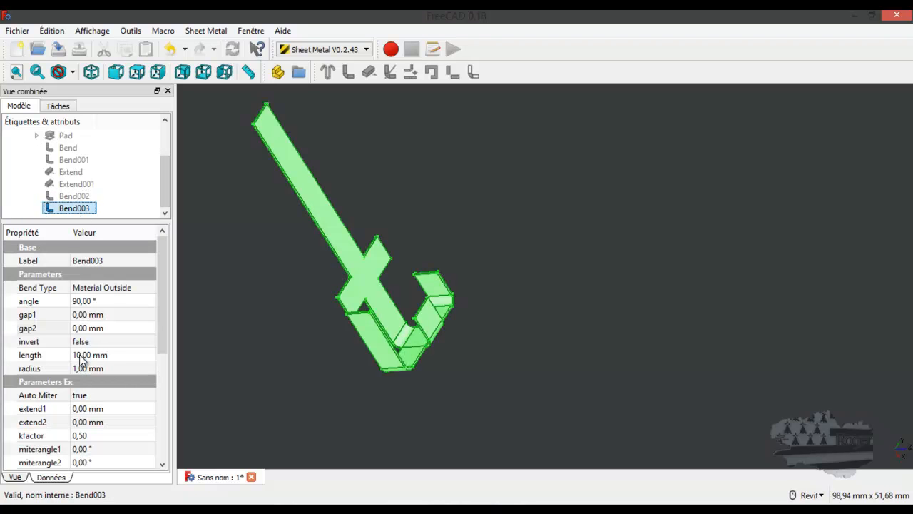
click(81, 356)
text(4)
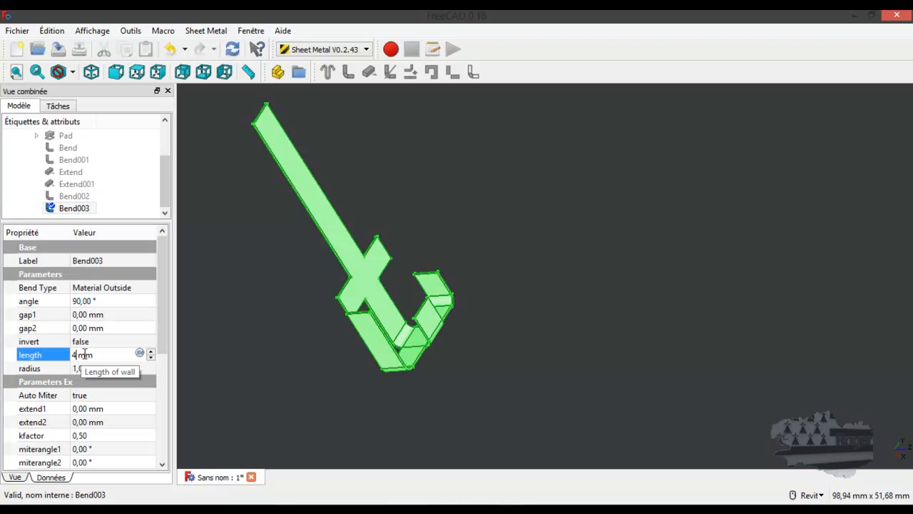
click(107, 328)
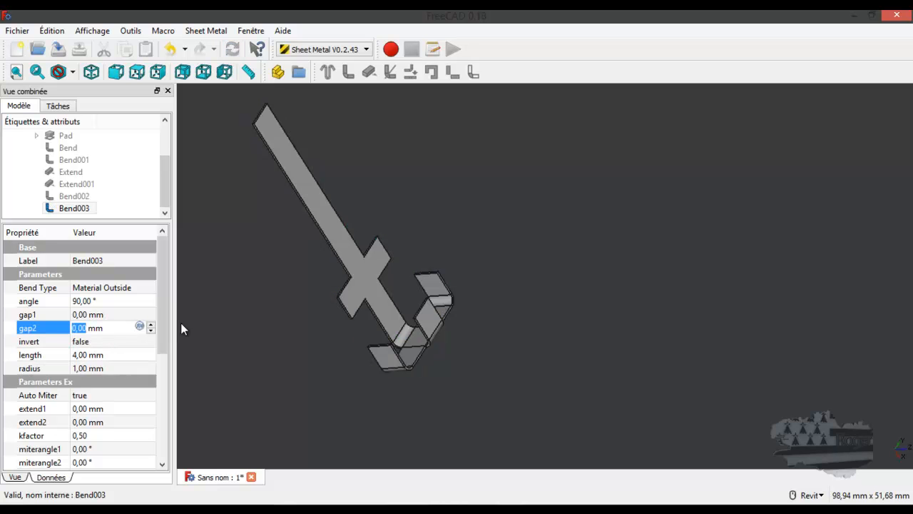
Add a bent wall on the end face of the cross's short arm, on the same side as the first side extension.
mouse_move(472, 332)
shift+middle_down()
mouse_move(367, 335)
mouse_move(306, 306)
mouse_move(347, 322)
mouse_move(459, 326)
shift+middle_up()
scroll(338, 296, up, 5)
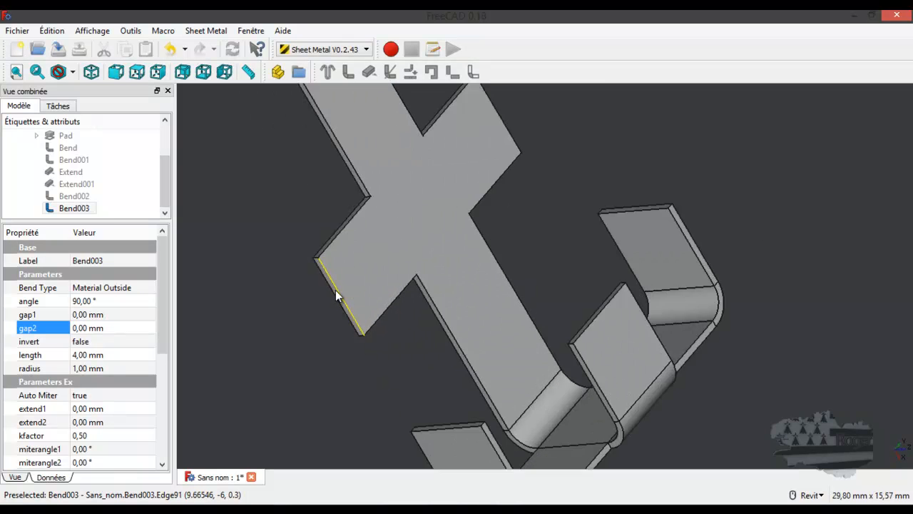
scroll(337, 296, up, 2)
click(338, 298)
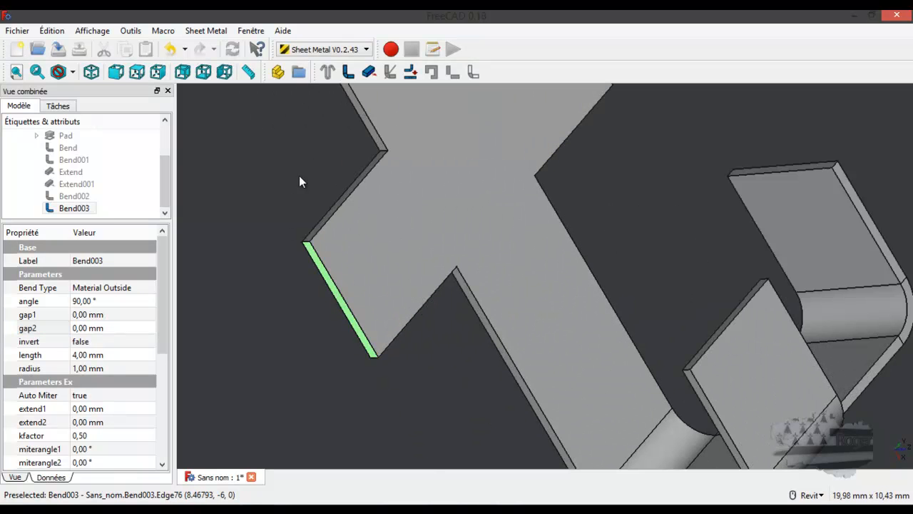
click(348, 71)
Set the length of the short arm's bent wall to 4 mm.
scroll(165, 176, down, 1)
click(91, 209)
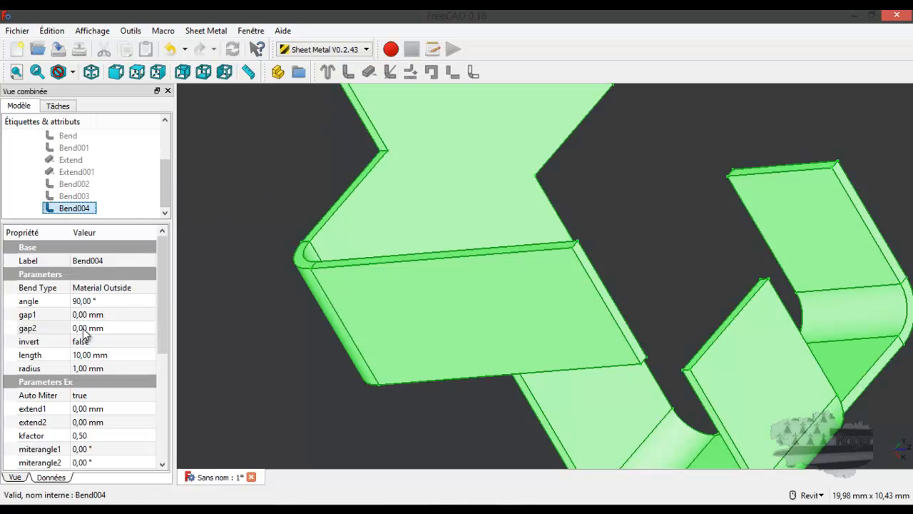
click(88, 354)
text(4)
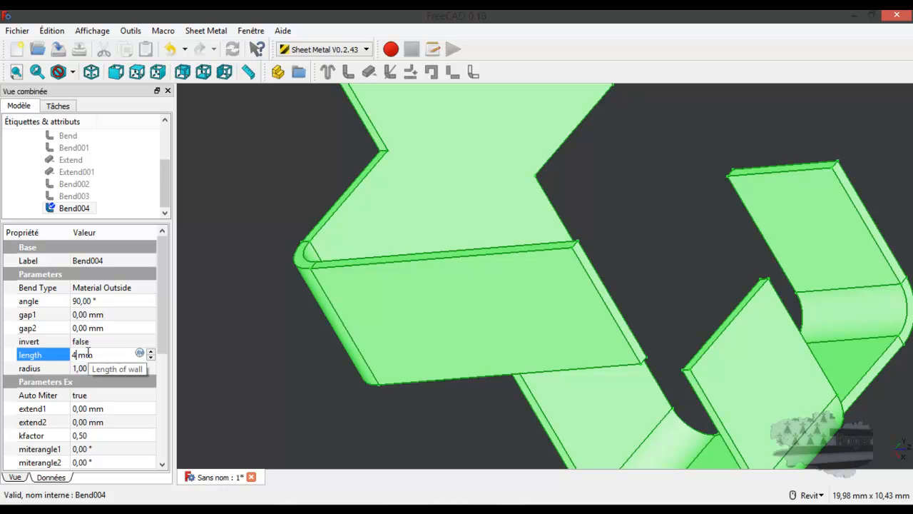
click(119, 314)
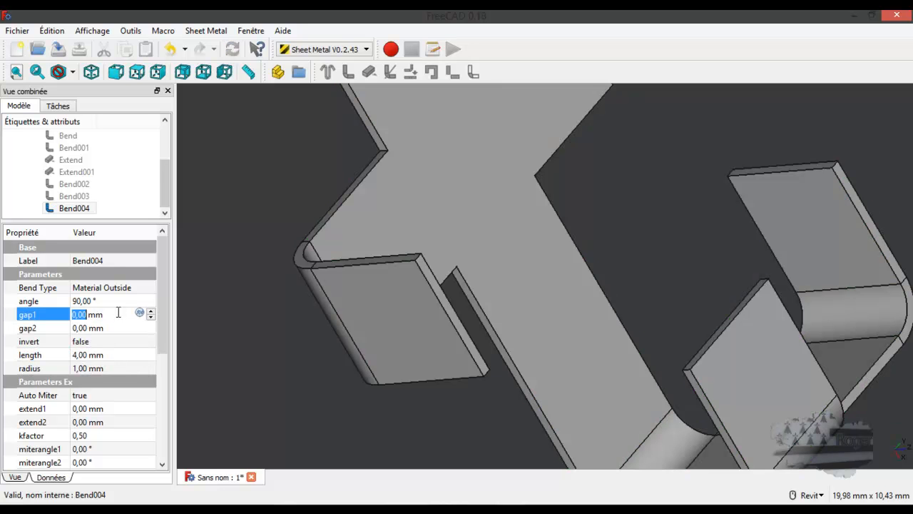
Add a bent wall on the end face of the cross's opposite short arm and set its length to 4 mm.
shift+middle_drag(609, 178, 500, 285)
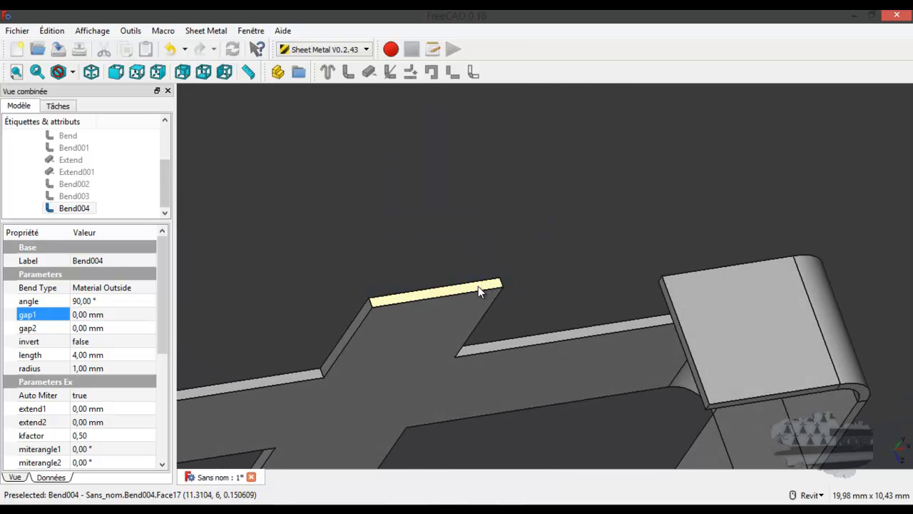
click(476, 286)
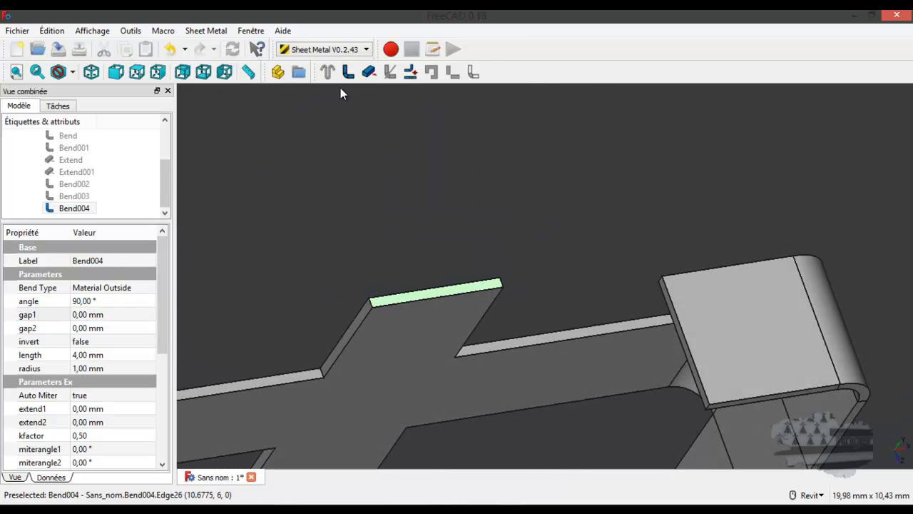
click(349, 72)
click(91, 220)
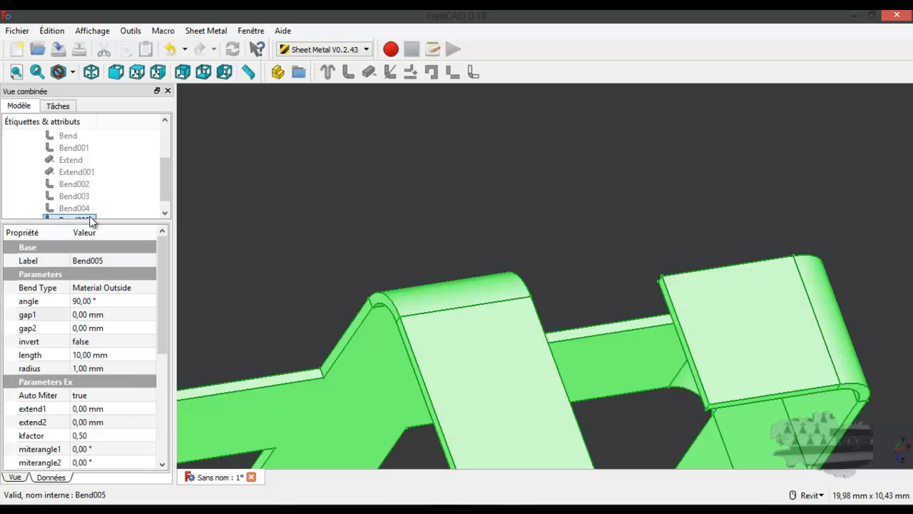
click(88, 353)
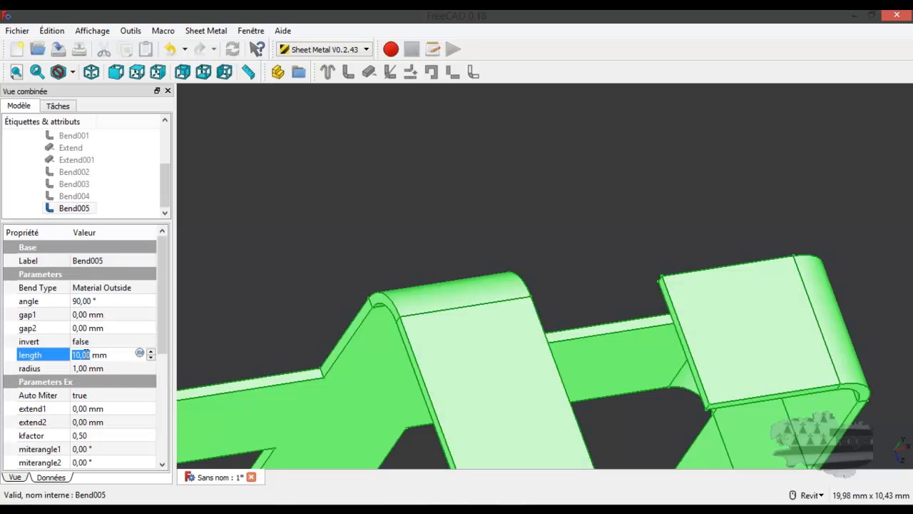
text(4)
key(Return)
click(100, 329)
Add a further bent wall on the free end face of the opposite short arm's wall, folding over the base.
scroll(520, 217, down, 4)
shift+middle_drag(584, 314, 517, 284)
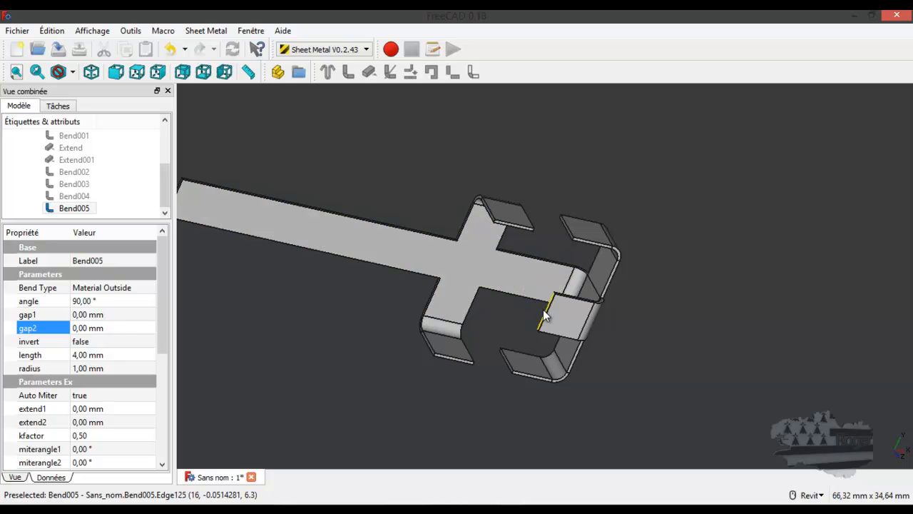
scroll(513, 239, up, 5)
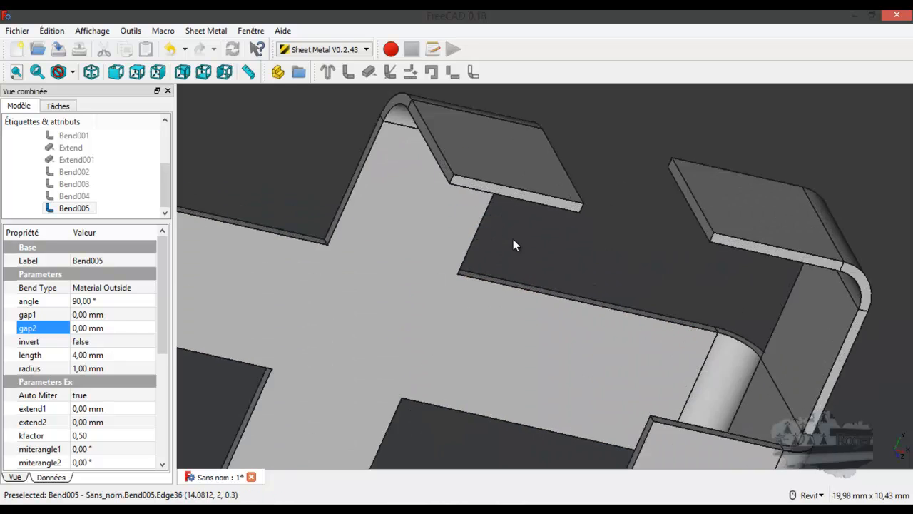
click(506, 198)
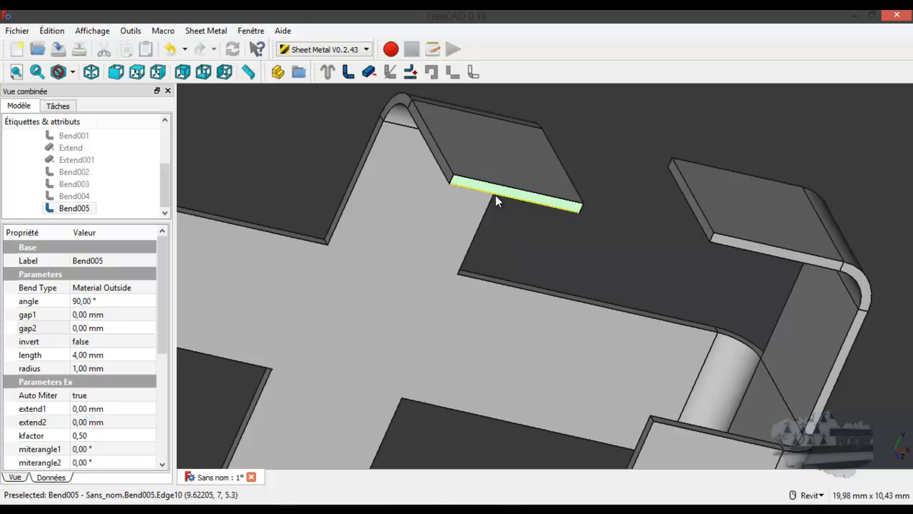
click(349, 73)
Set the length of the wall folding over the base to 4 mm.
scroll(167, 184, down, 1)
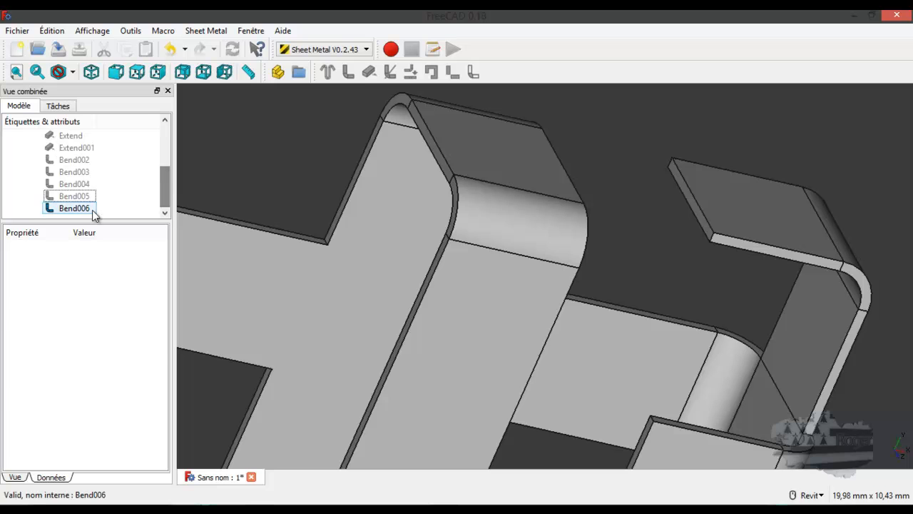
click(74, 208)
click(87, 355)
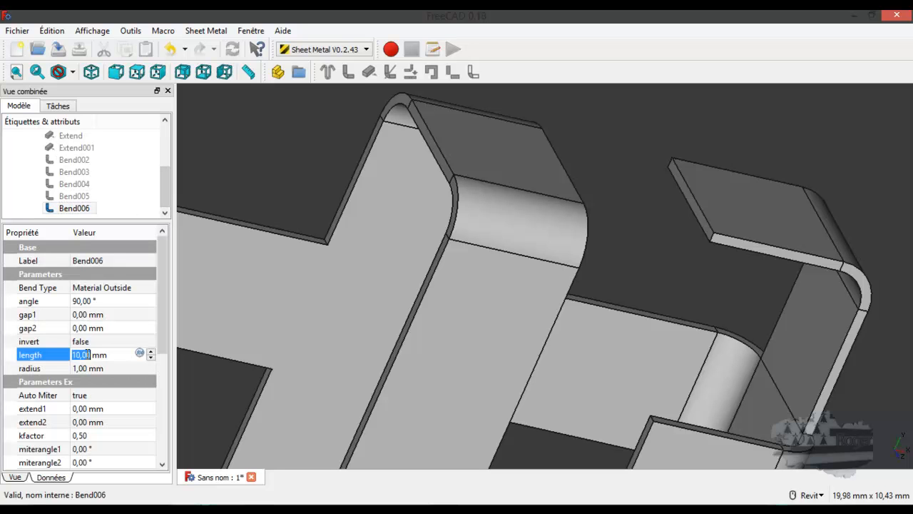
text(4)
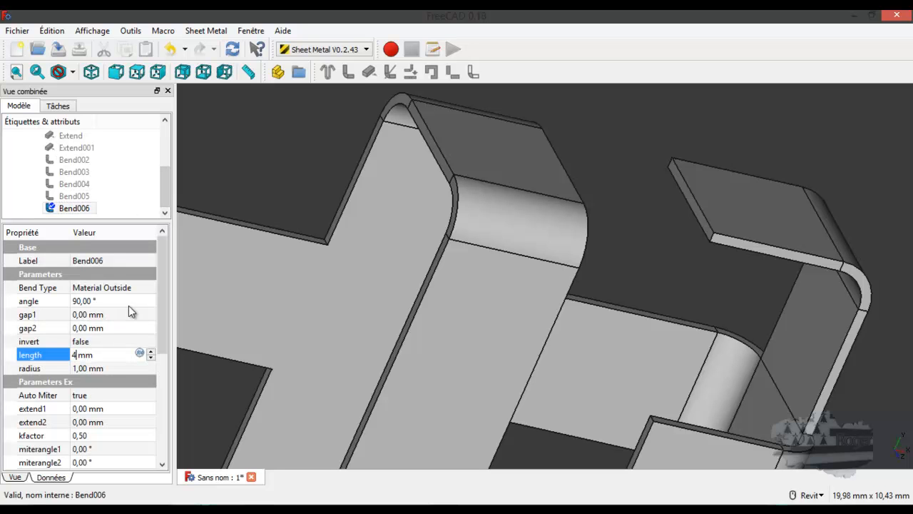
click(97, 328)
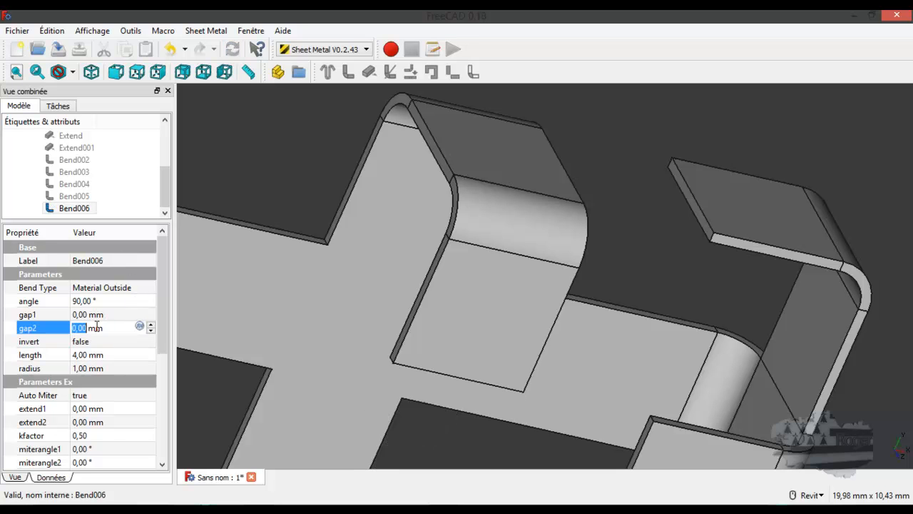
click(165, 187)
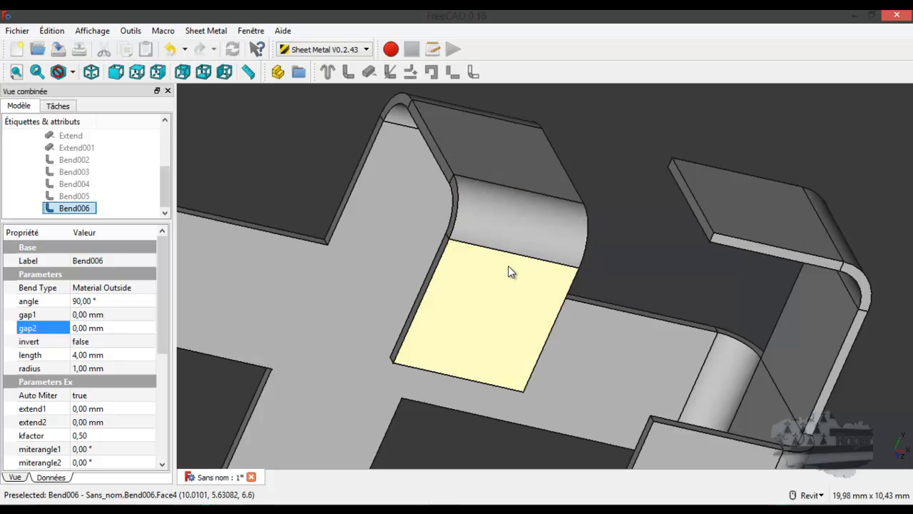
Add a bent wall on the free end face of the first short arm's wall, folding over the base, and set its length to 4 mm.
shift+middle_drag(485, 299, 518, 210)
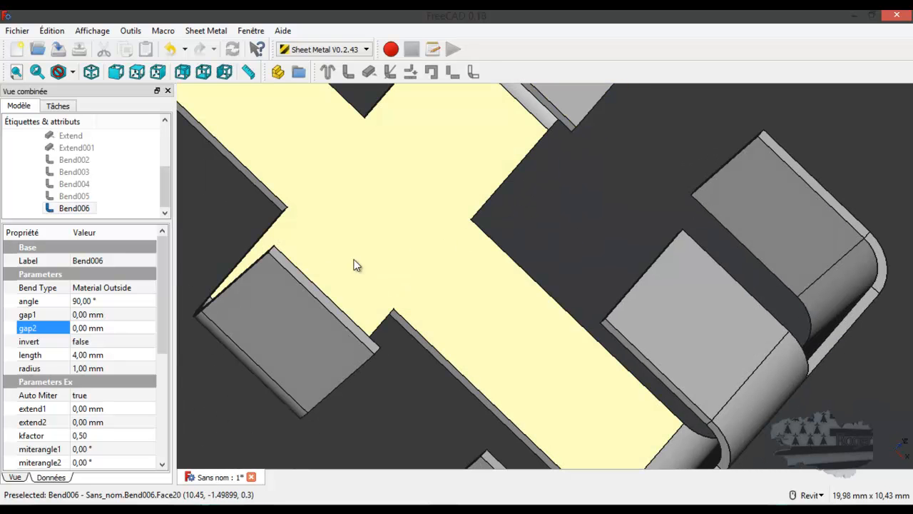
click(310, 291)
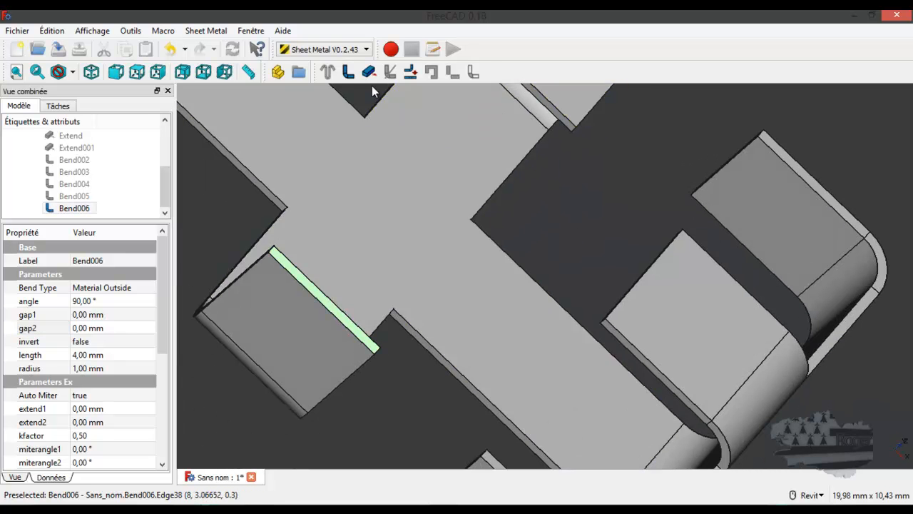
scroll(167, 184, down, 1)
click(74, 209)
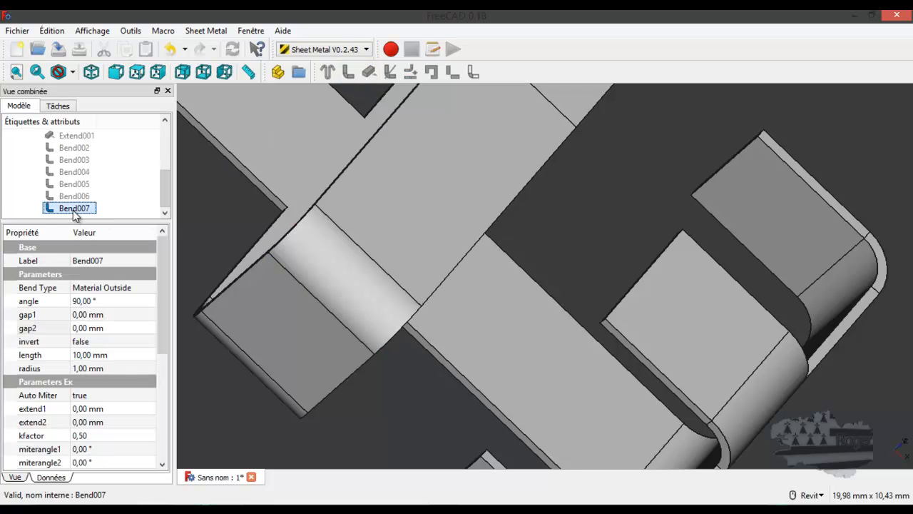
click(84, 353)
text(4)
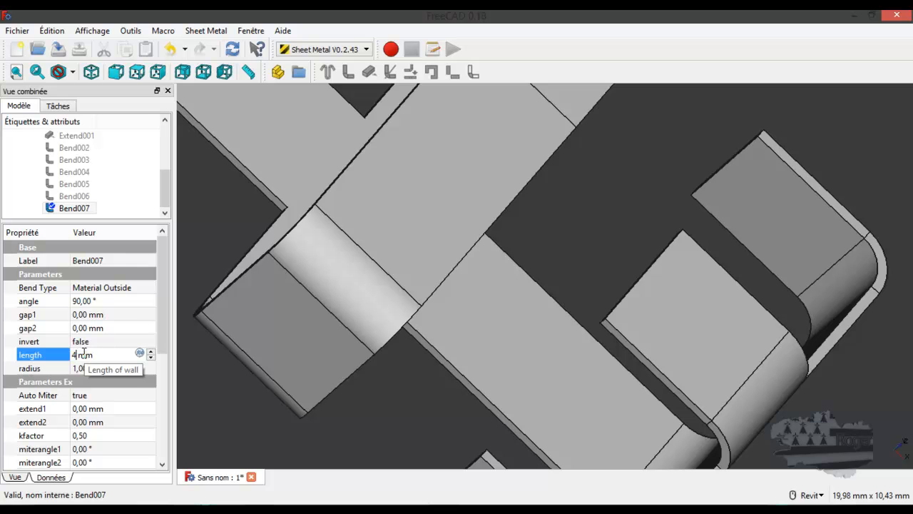
click(116, 314)
scroll(631, 248, down, 3)
shift+middle_drag(644, 279, 498, 335)
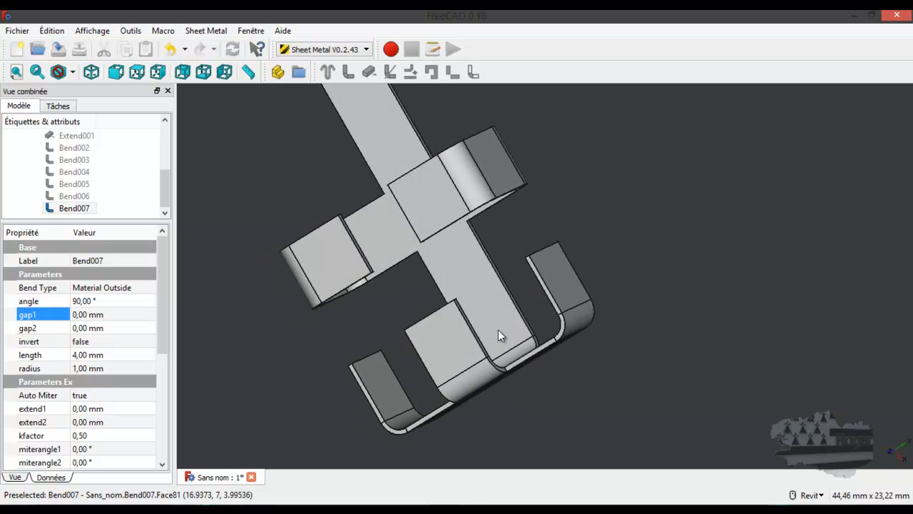
Delete the Bend001 feature from the body despite its dependent Extend feature.
click(77, 187)
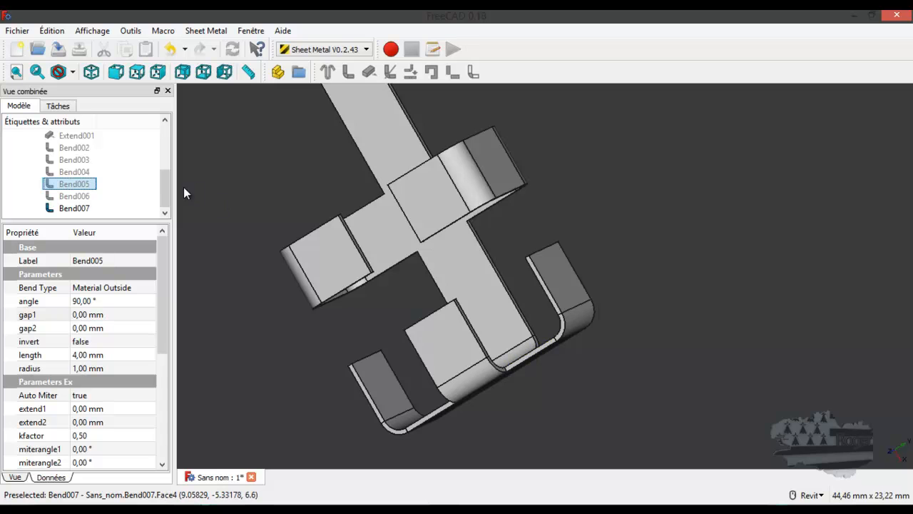
click(71, 160)
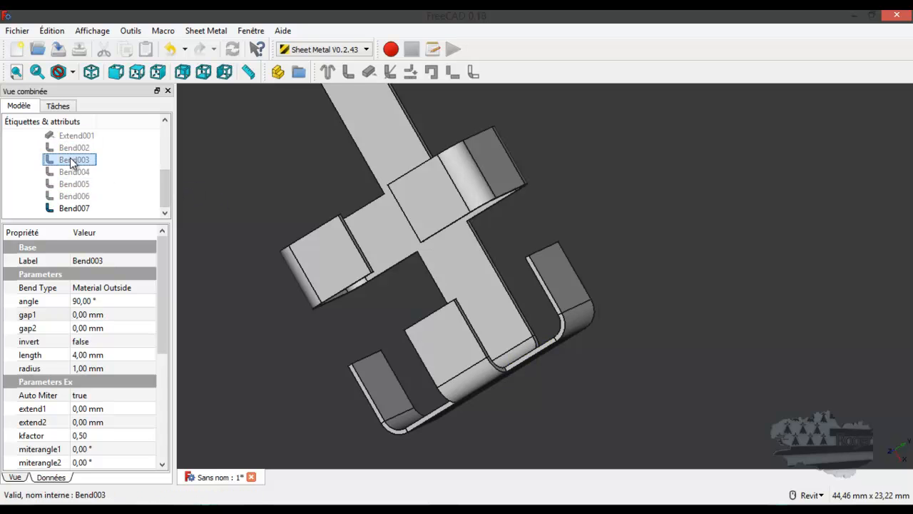
scroll(72, 162, up, 1)
scroll(74, 162, up, 1)
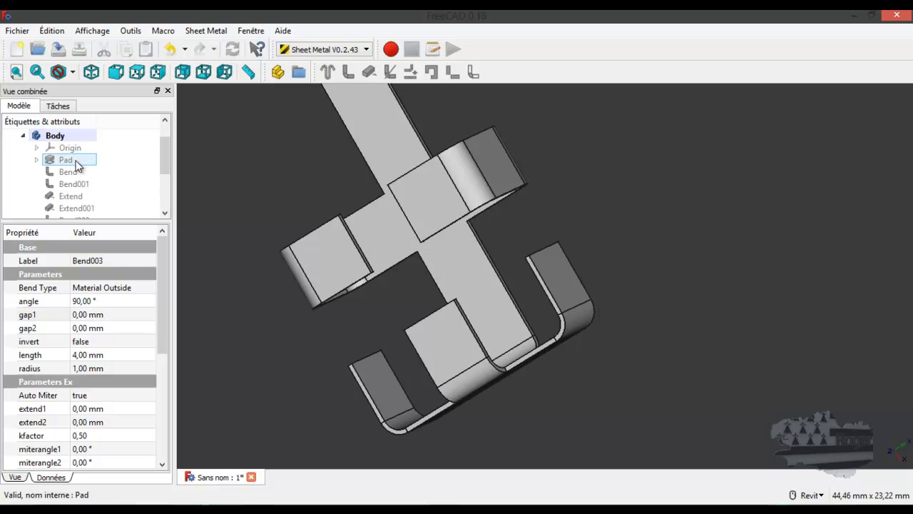
click(74, 184)
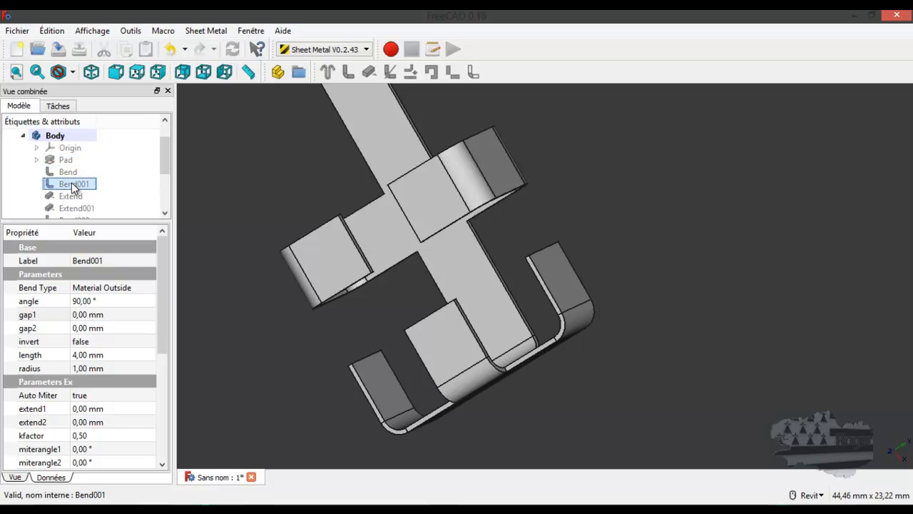
key(Delete)
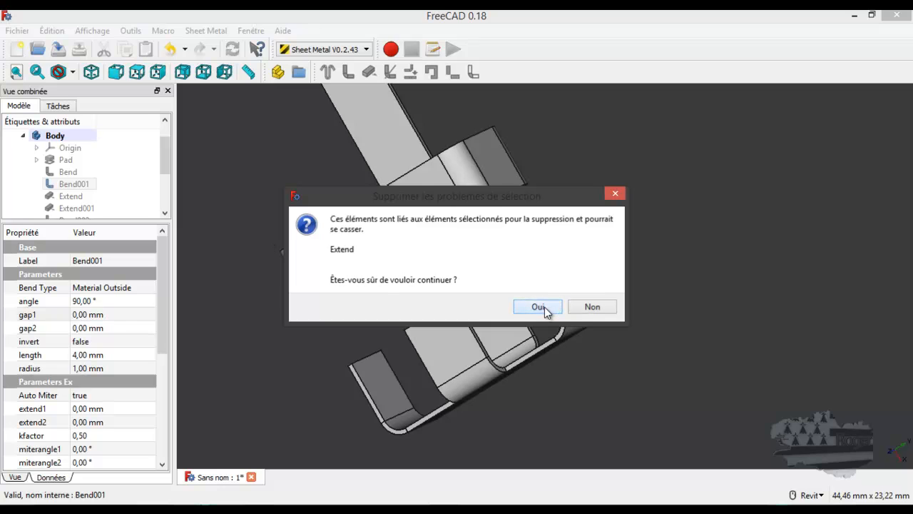
click(538, 307)
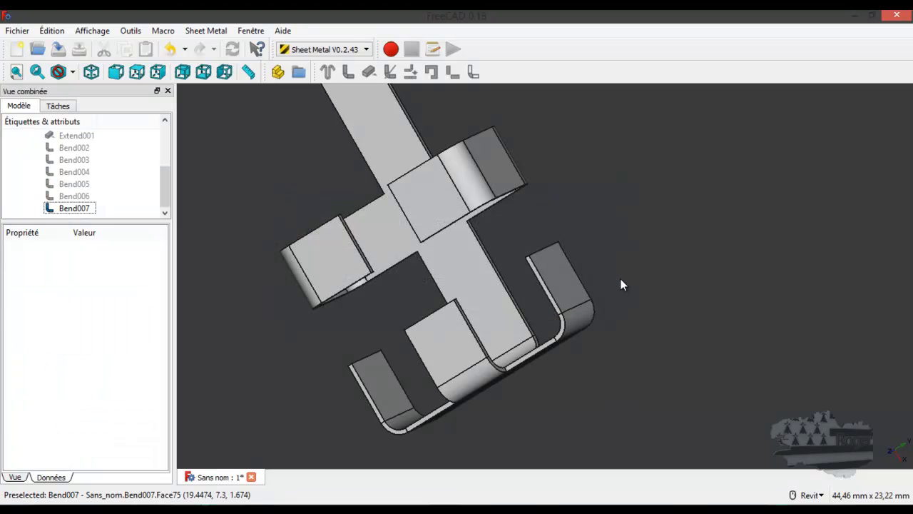
Examine the bent walls at the cross's end, the folded short arms and the long arm, both close up and as a whole.
shift+middle_drag(620, 285, 643, 295)
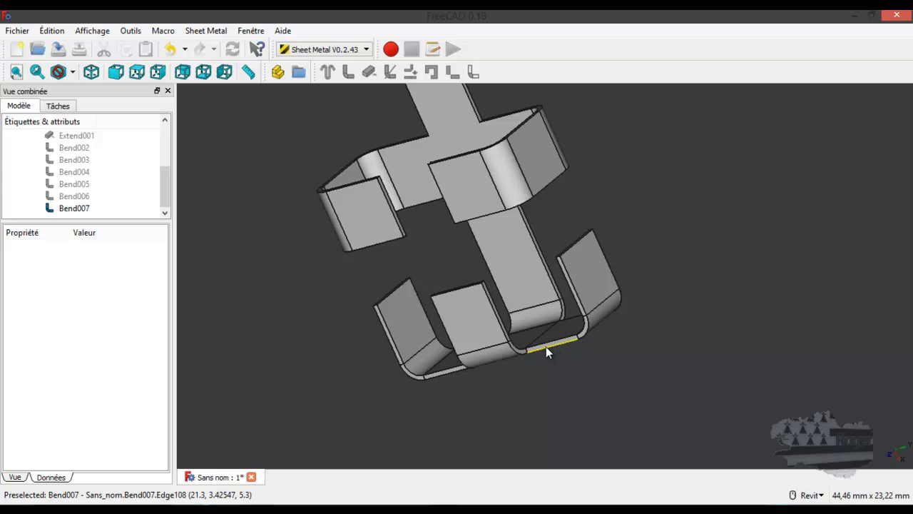
scroll(544, 346, up, 6)
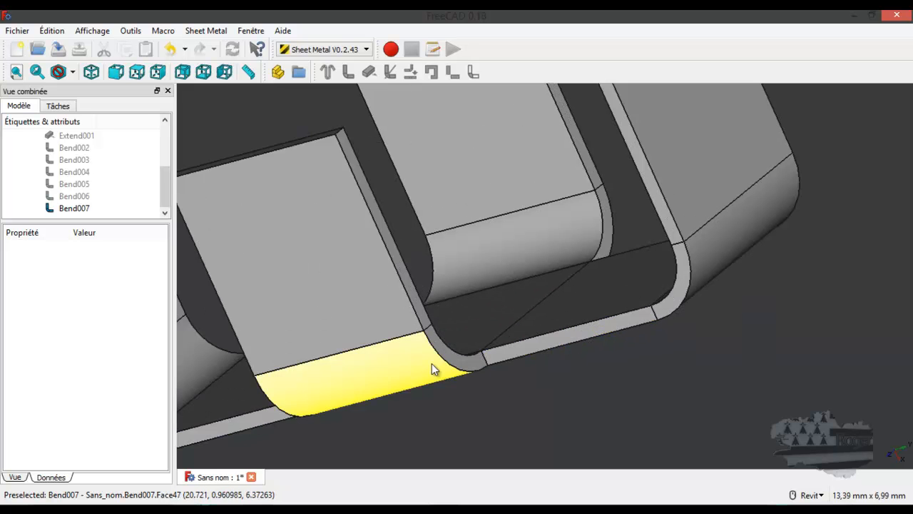
scroll(565, 324, down, 6)
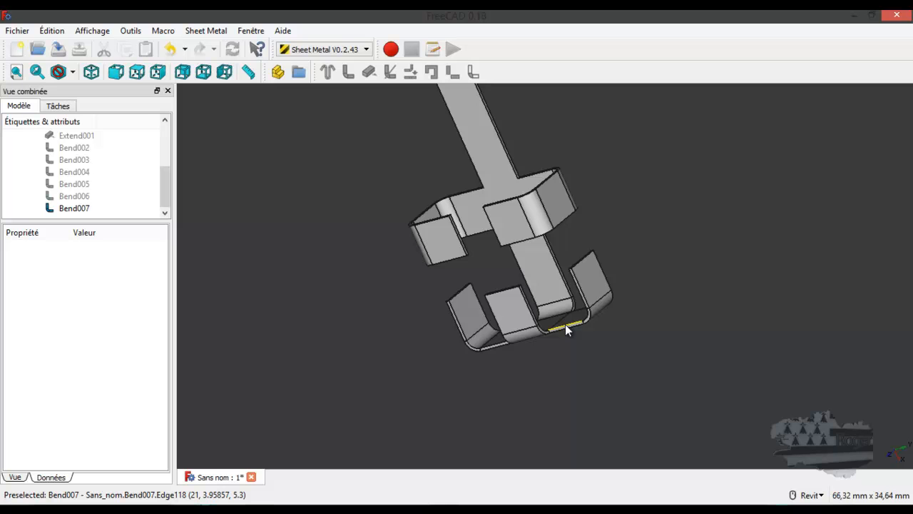
scroll(564, 324, down, 5)
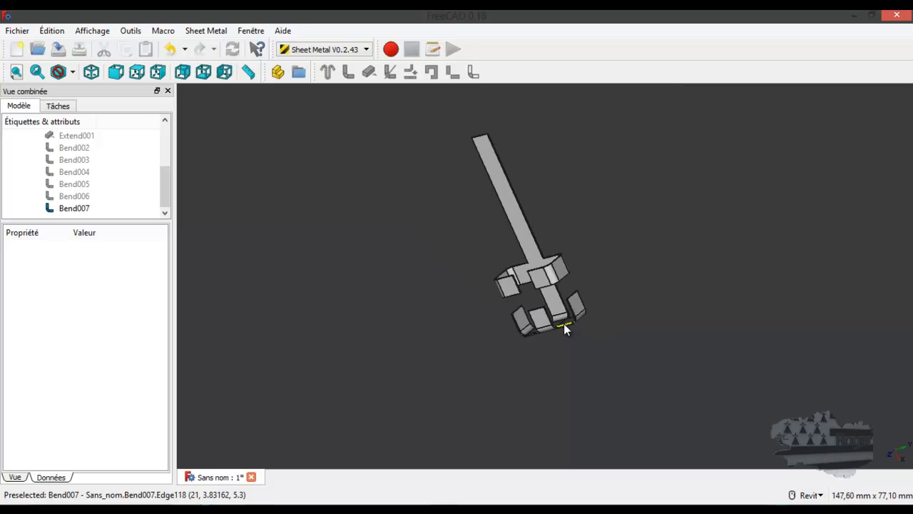
scroll(563, 324, up, 2)
scroll(564, 326, up, 4)
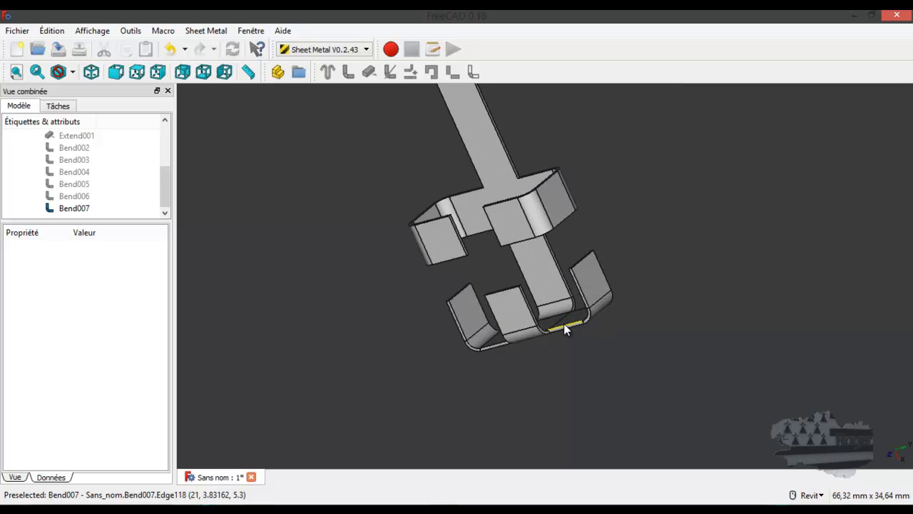
scroll(563, 324, down, 6)
scroll(498, 194, up, 4)
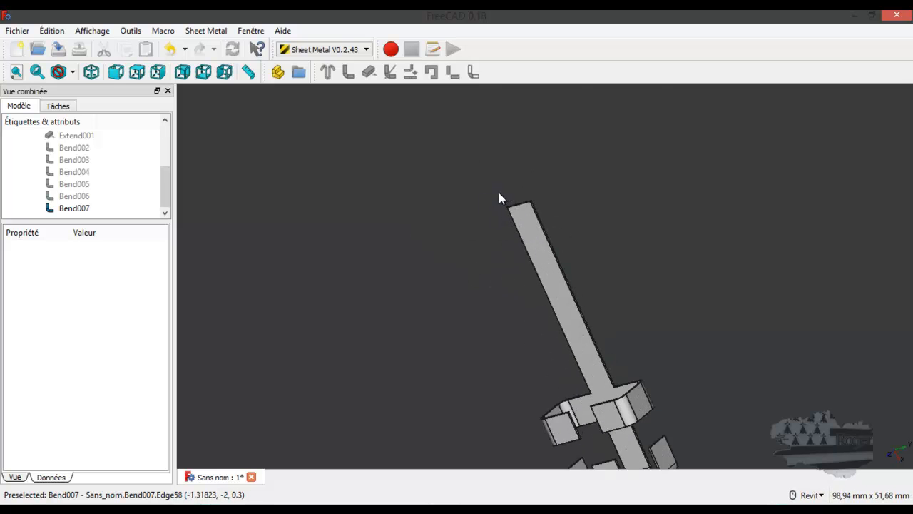
scroll(558, 224, down, 2)
scroll(593, 392, up, 5)
scroll(658, 427, up, 3)
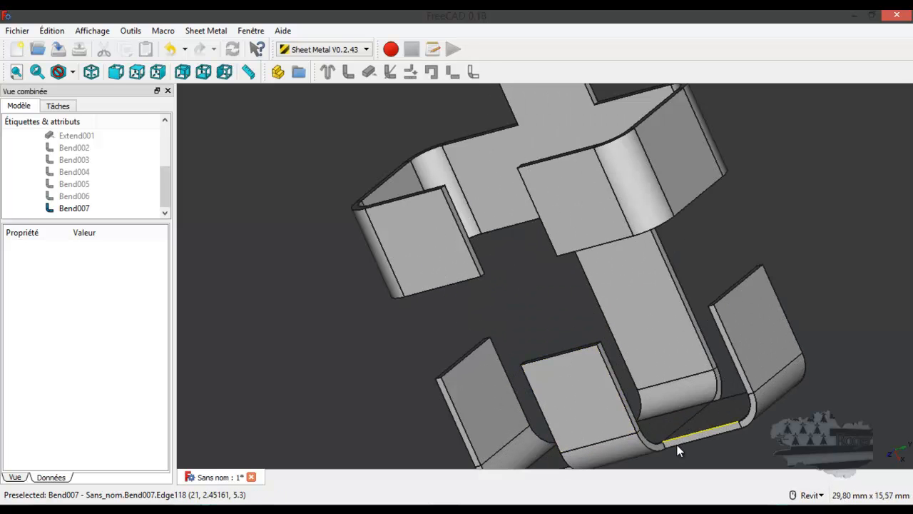
Extend one side face of the central wall folded over the cross's end and set the extension's length to 3 mm.
shift+middle_drag(636, 386, 597, 387)
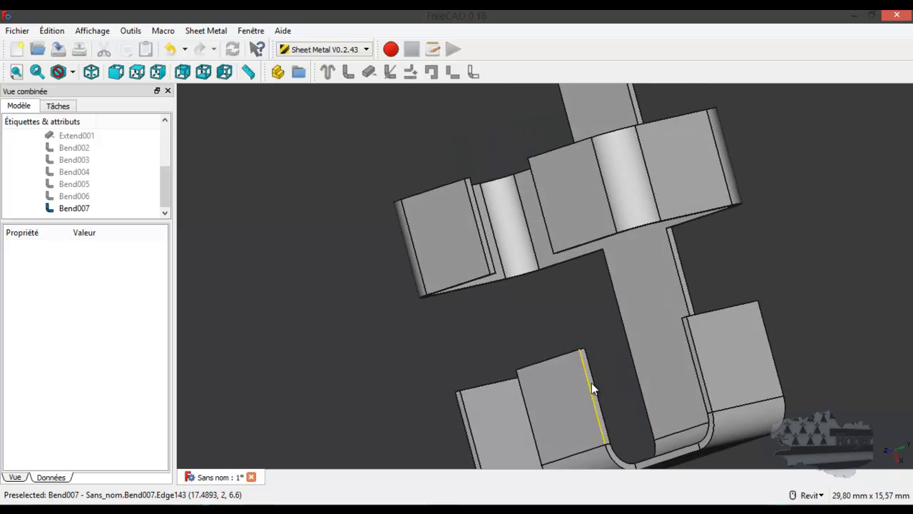
click(593, 386)
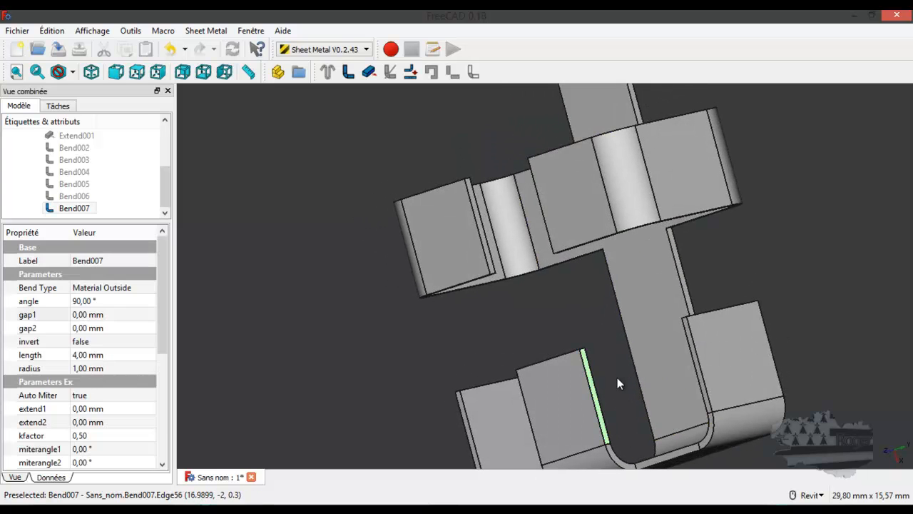
click(368, 74)
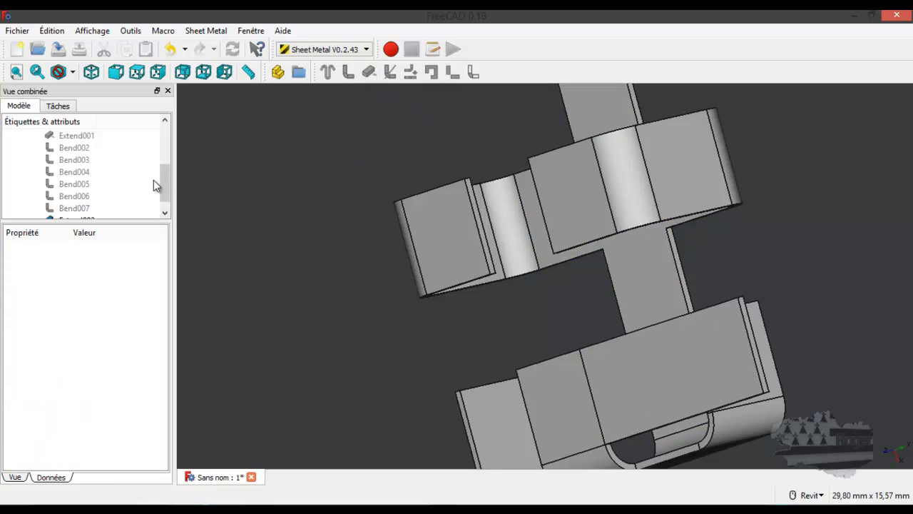
drag(163, 172, 161, 197)
click(76, 208)
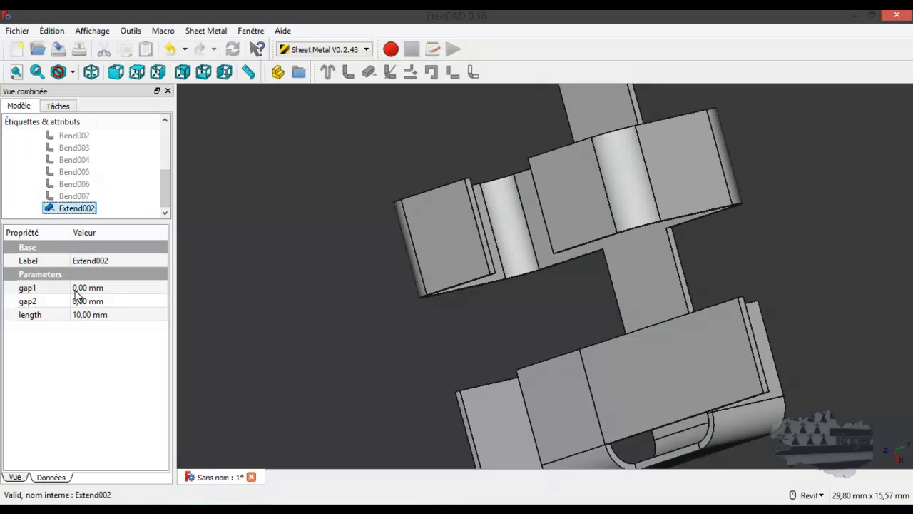
double_click(84, 314)
triple_click(84, 315)
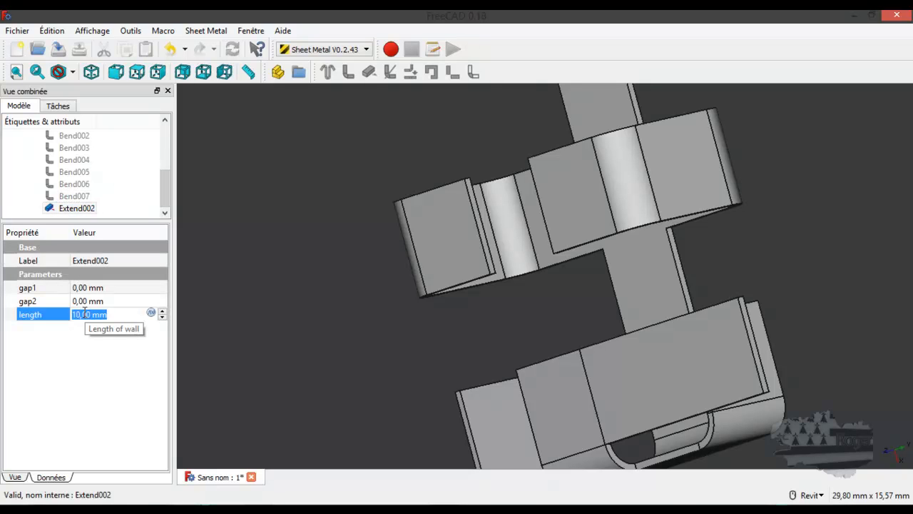
text(3)
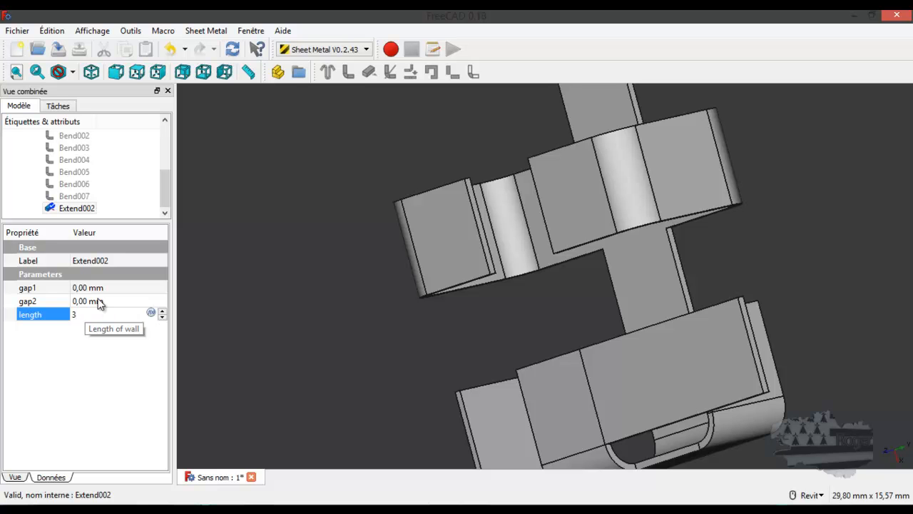
click(99, 300)
Add an extension on the opposite side face of the central folded wall at the cross's end.
shift+middle_drag(554, 357, 723, 255)
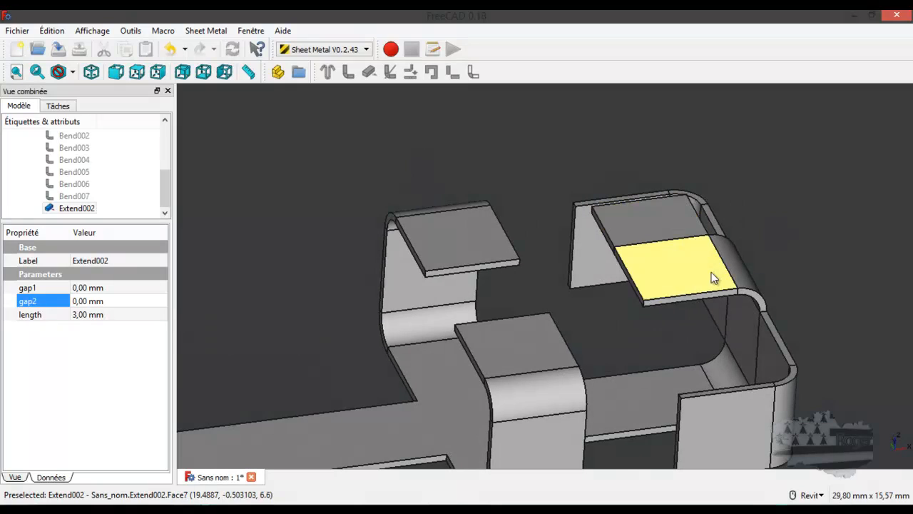
click(676, 300)
scroll(677, 304, up, 5)
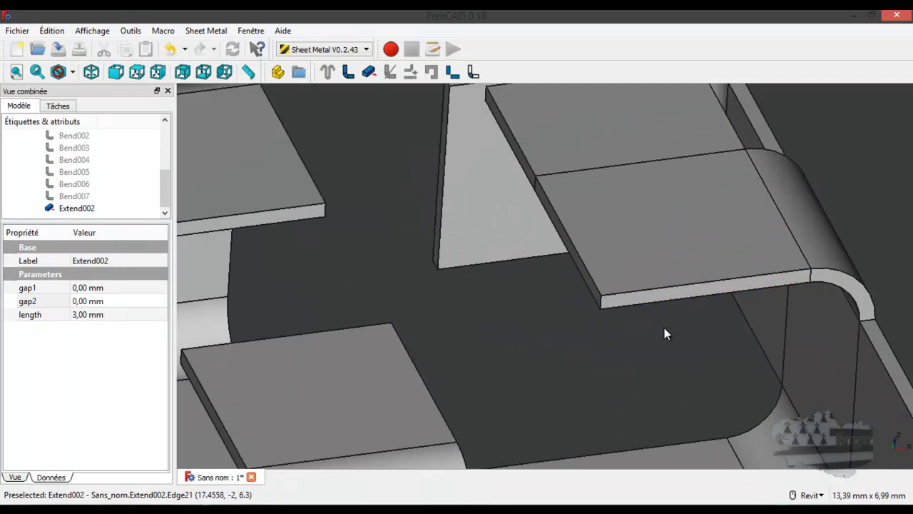
click(667, 303)
click(670, 296)
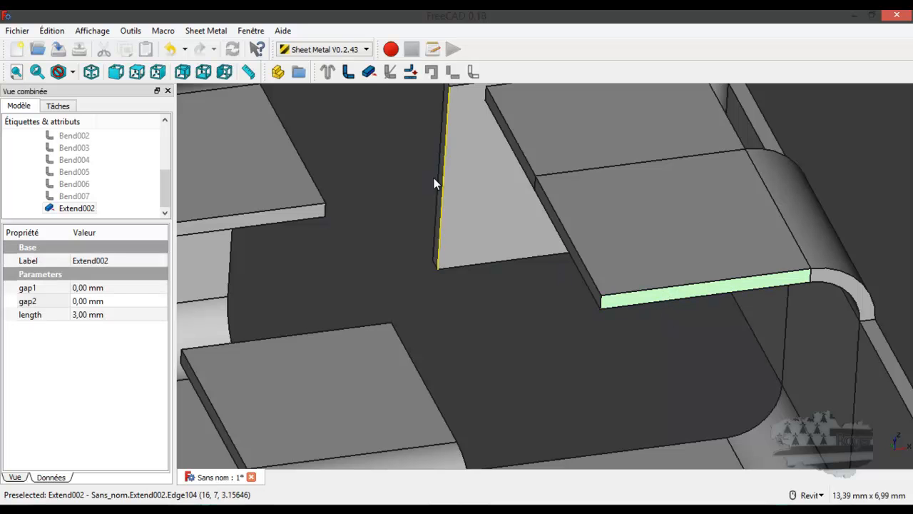
click(369, 72)
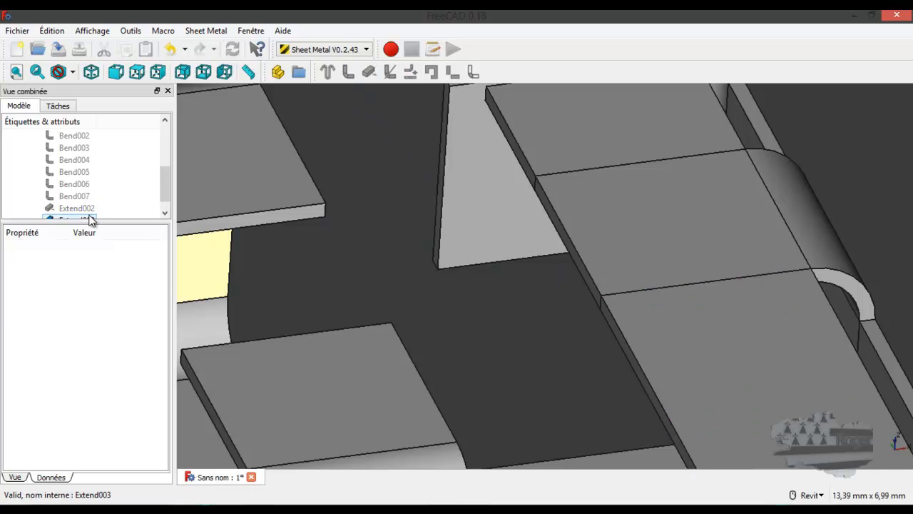
Set the length of the central folded wall's second side extension to 3 mm and recompute it.
click(88, 219)
click(82, 315)
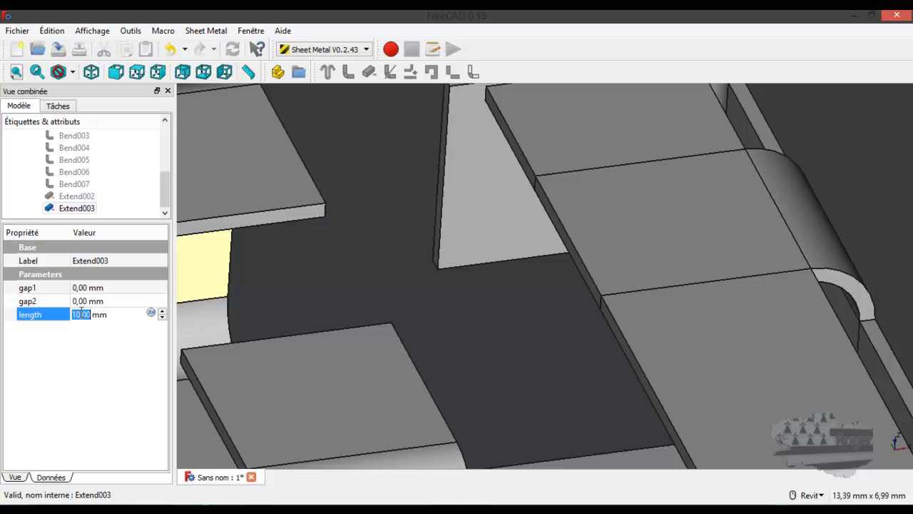
text(3)
key(Return)
scroll(294, 314, down, 4)
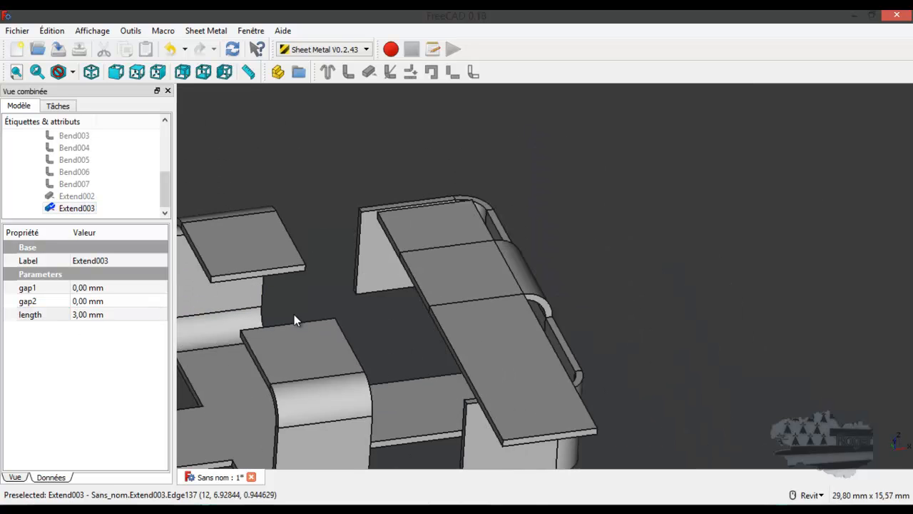
click(116, 300)
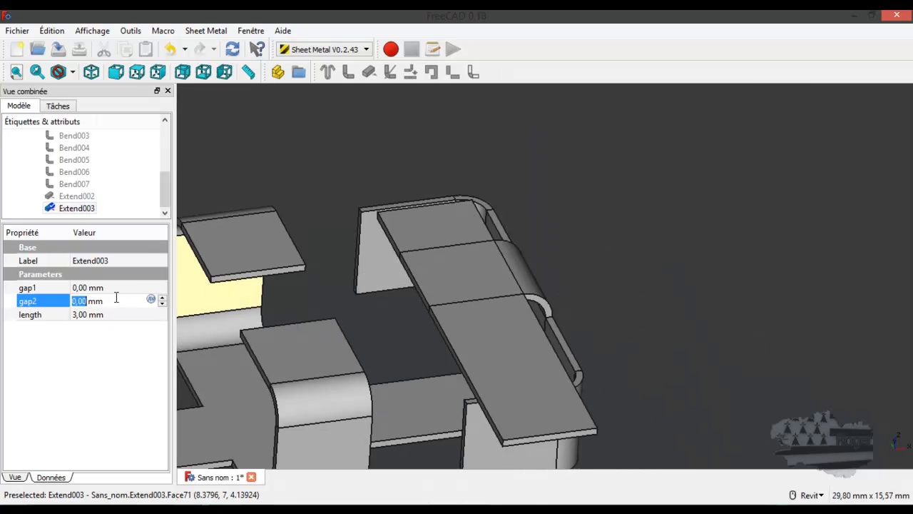
click(117, 287)
double_click(76, 207)
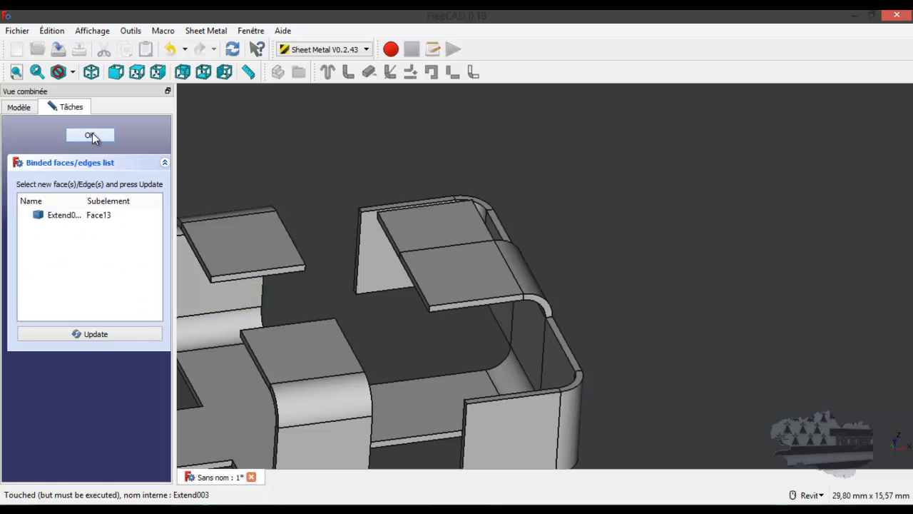
click(90, 135)
scroll(618, 324, down, 5)
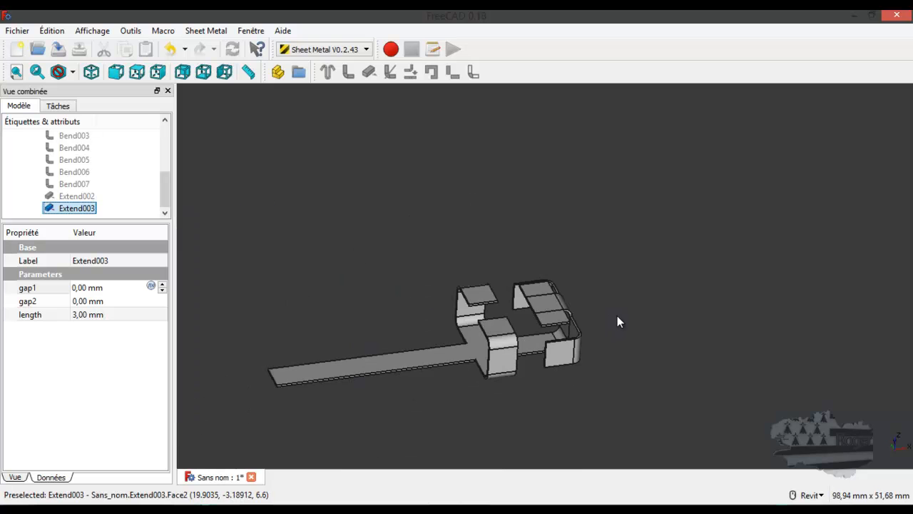
shift+middle_drag(646, 323, 518, 383)
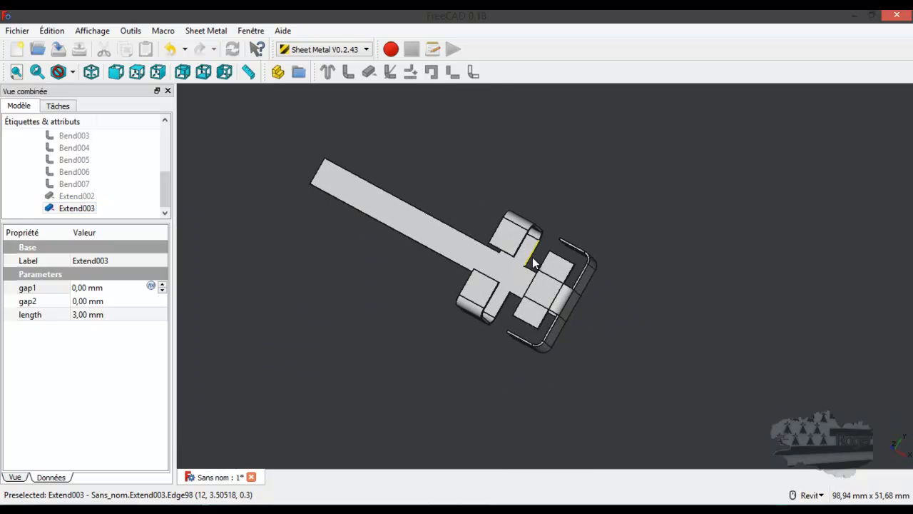
scroll(543, 271, up, 3)
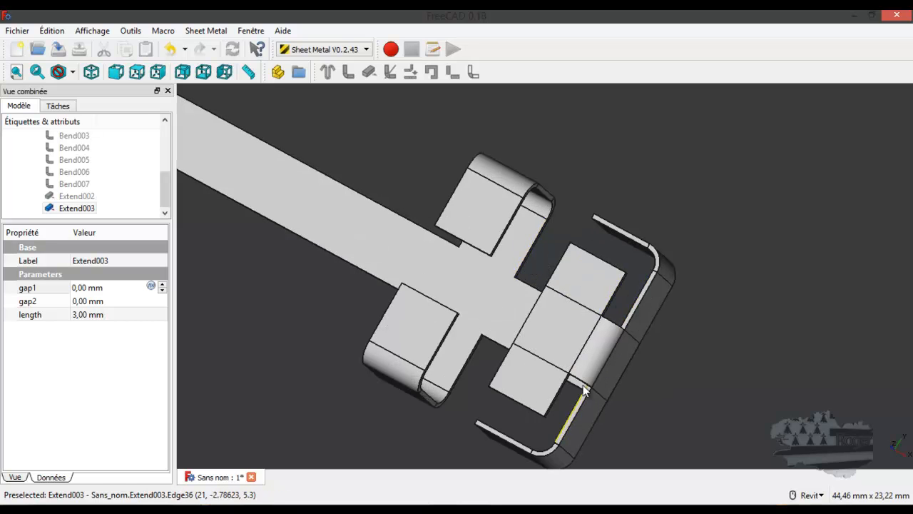
Examine the central folded wall with its two side extensions, close up from inside and outside and together with the whole part.
middle_drag(565, 330, 821, 252)
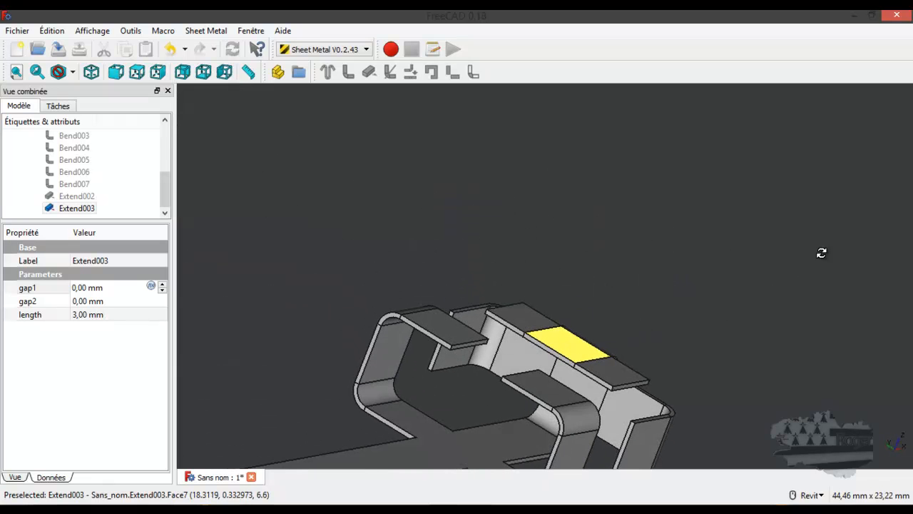
scroll(618, 321, up, 3)
scroll(617, 322, down, 2)
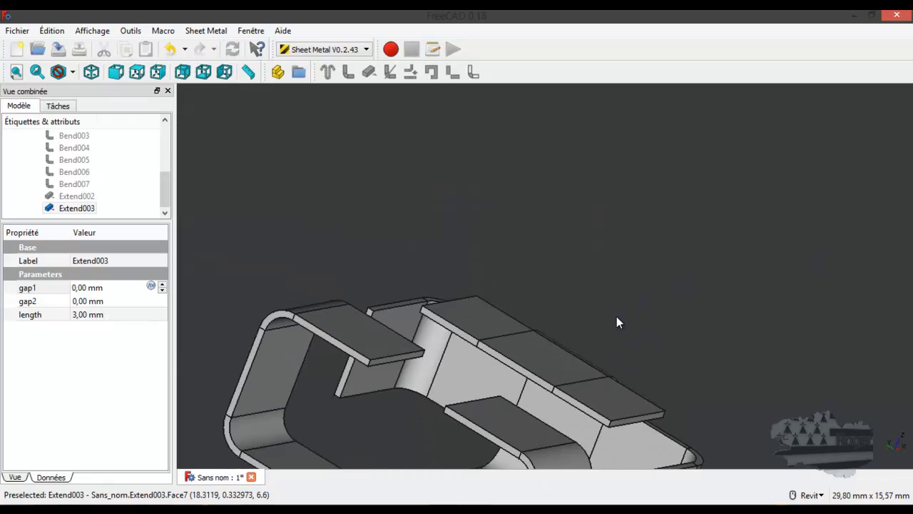
shift+middle_drag(590, 346, 388, 320)
scroll(410, 297, down, 6)
scroll(519, 406, up, 4)
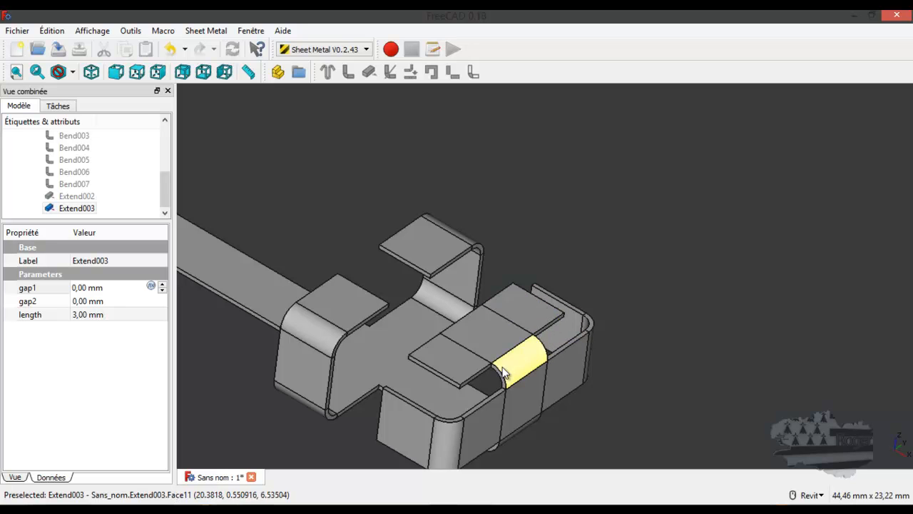
scroll(603, 358, down, 3)
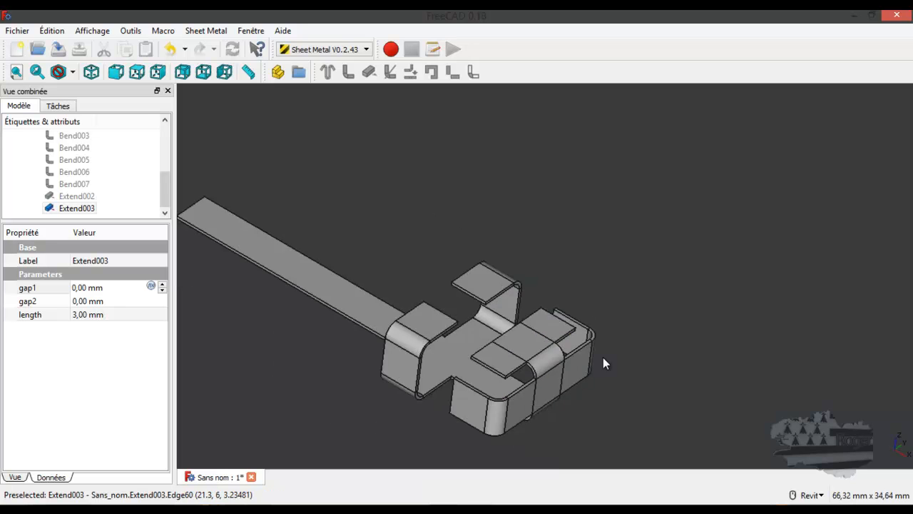
shift+middle_drag(495, 349, 706, 350)
scroll(540, 350, up, 2)
scroll(470, 361, up, 2)
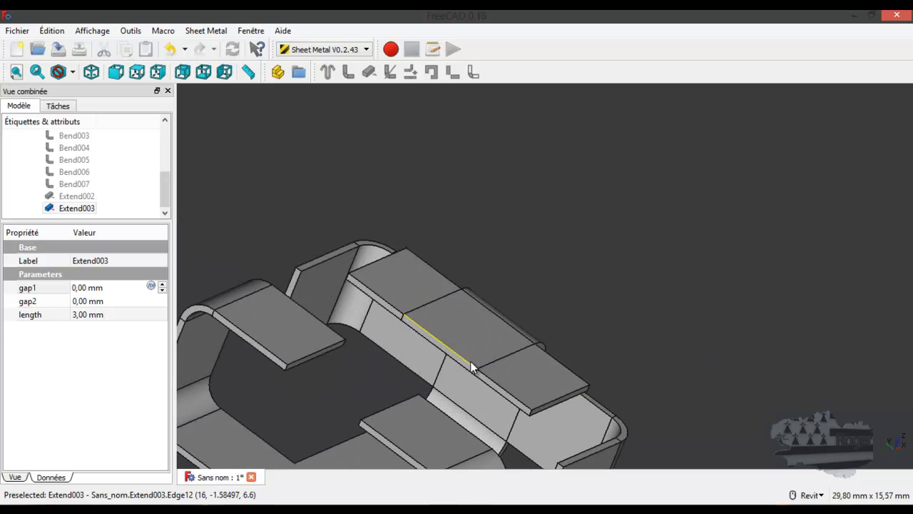
Try bending a wall from the three aligned edge faces of the central folded wall and its side extensions, and undo it.
scroll(393, 320, up, 2)
click(396, 315)
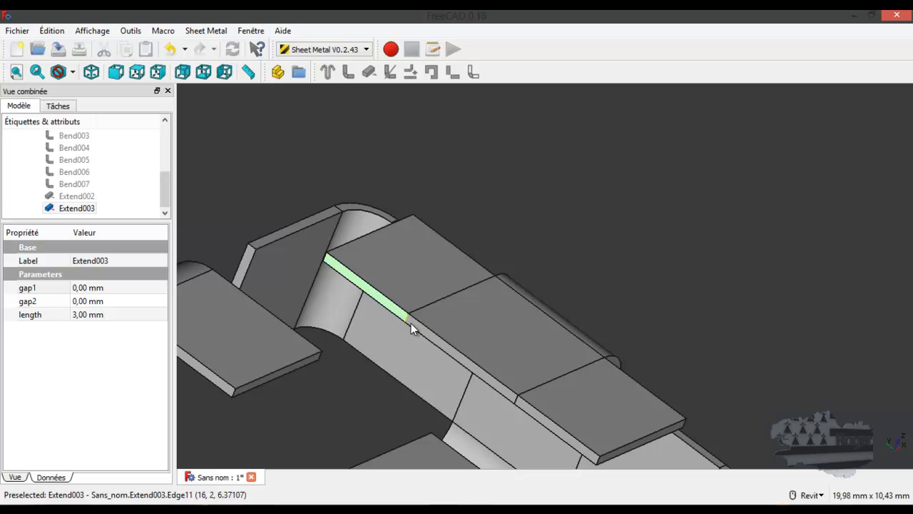
click(418, 330)
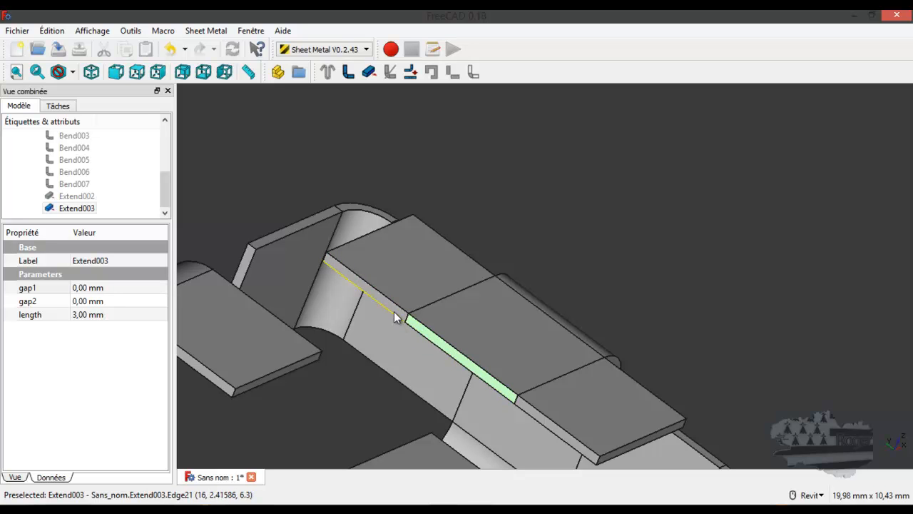
ctrl+click(396, 316)
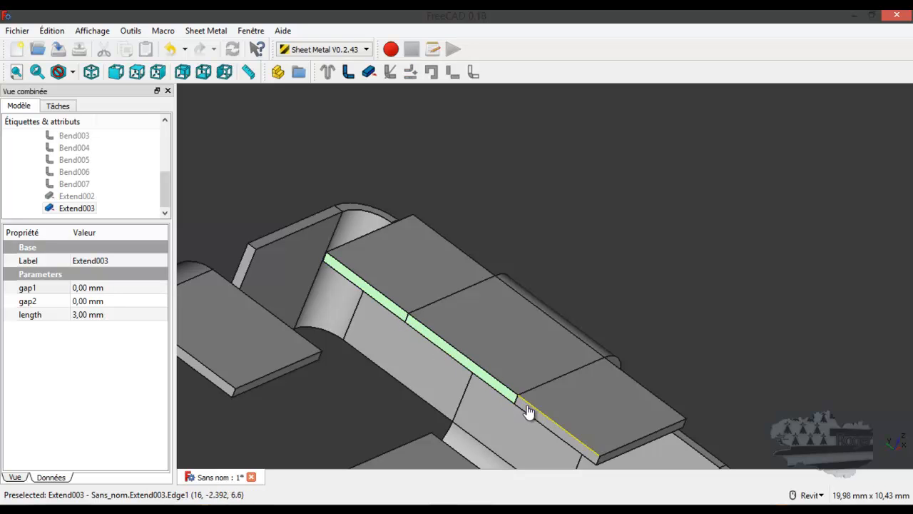
ctrl+click(529, 415)
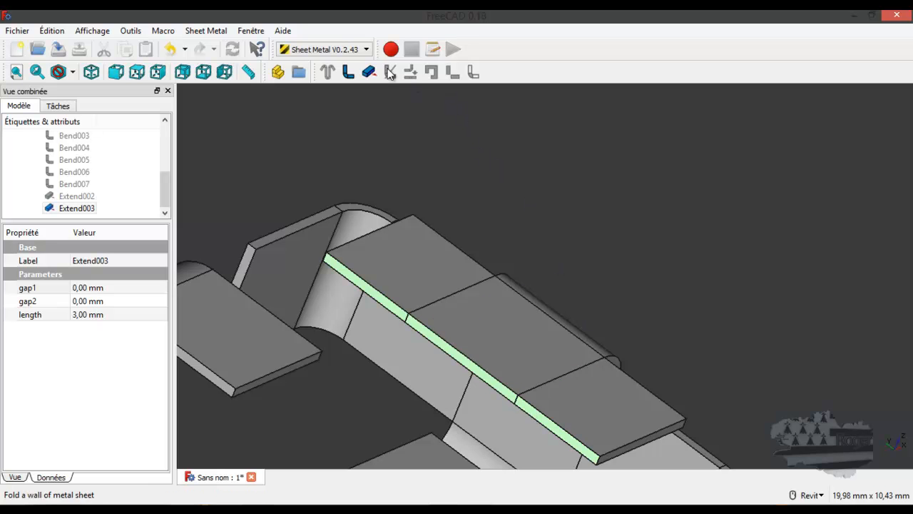
click(348, 75)
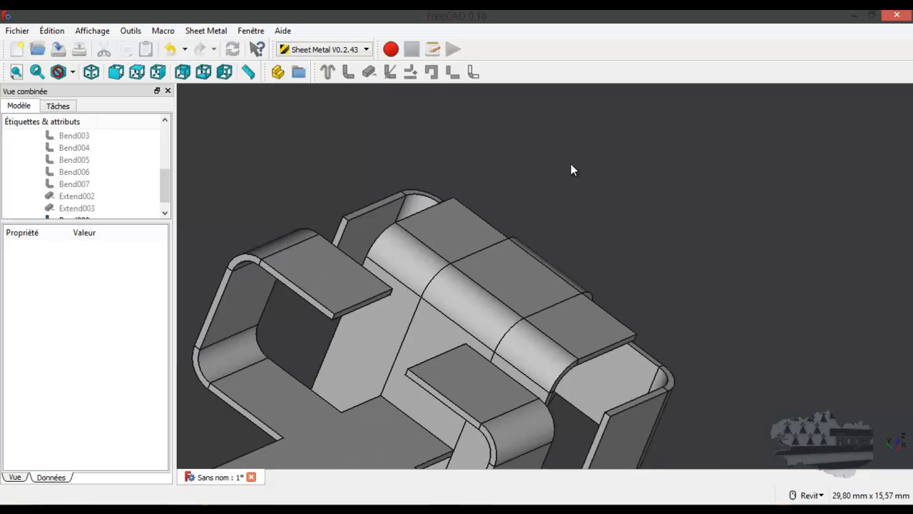
shift+middle_drag(654, 230, 581, 281)
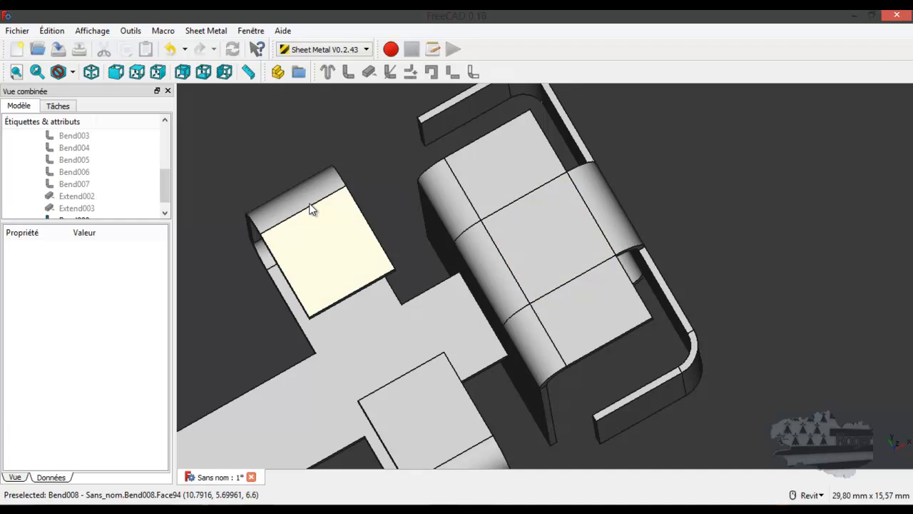
key(ctrl+z)
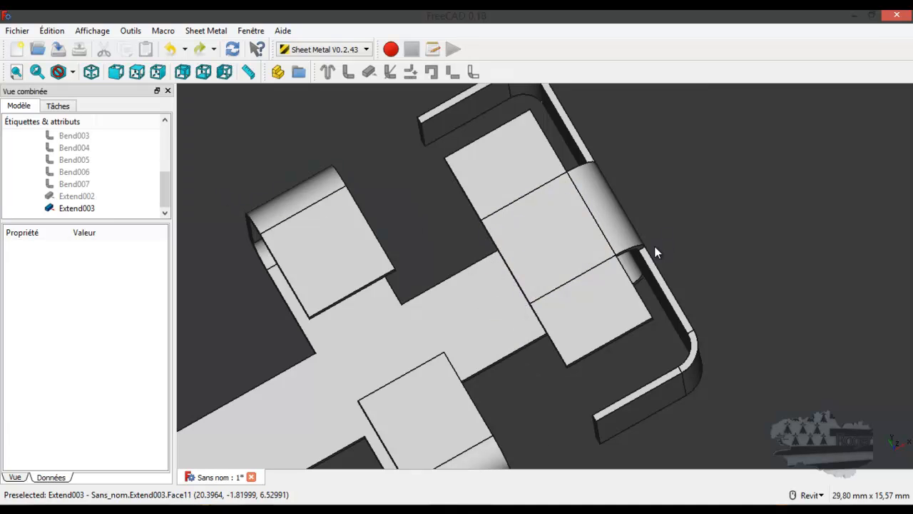
Switch to the Part Design workbench and create a sketch on the flat inner face of the cross-shaped base.
shift+middle_drag(615, 274, 652, 198)
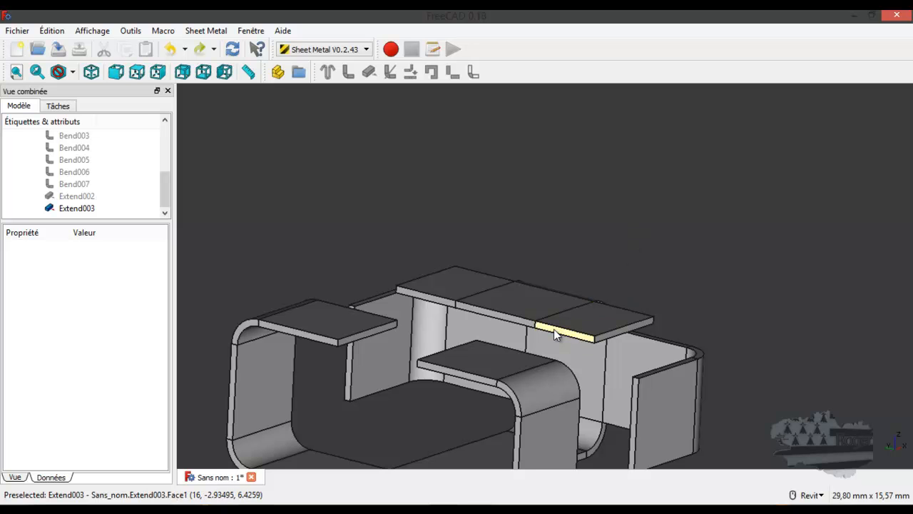
scroll(719, 214, down, 5)
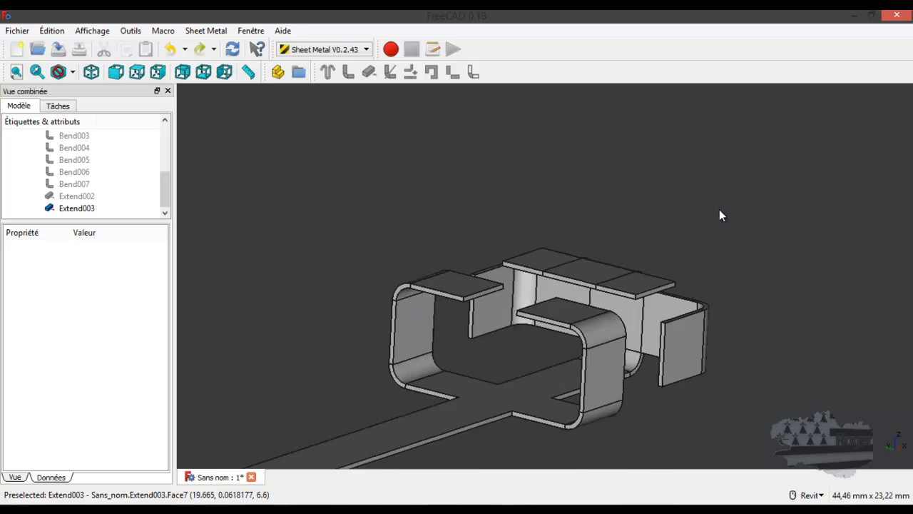
shift+middle_drag(735, 216, 367, 380)
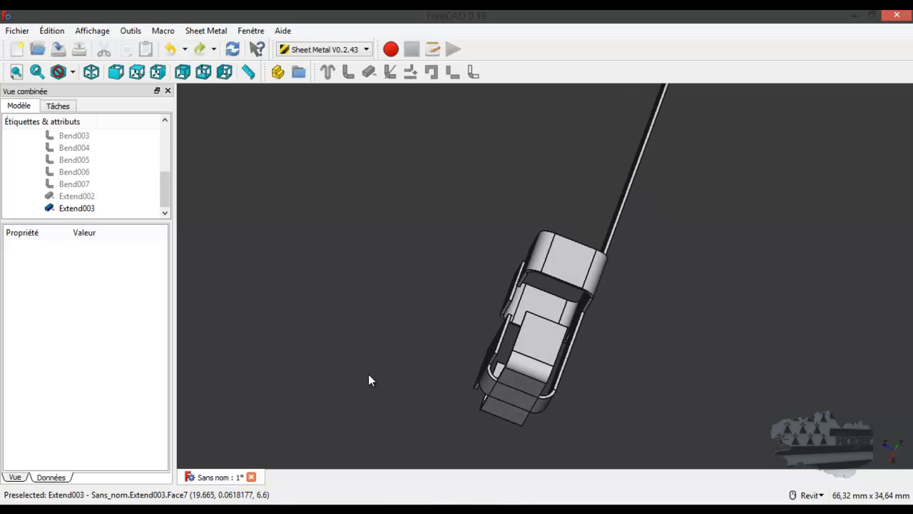
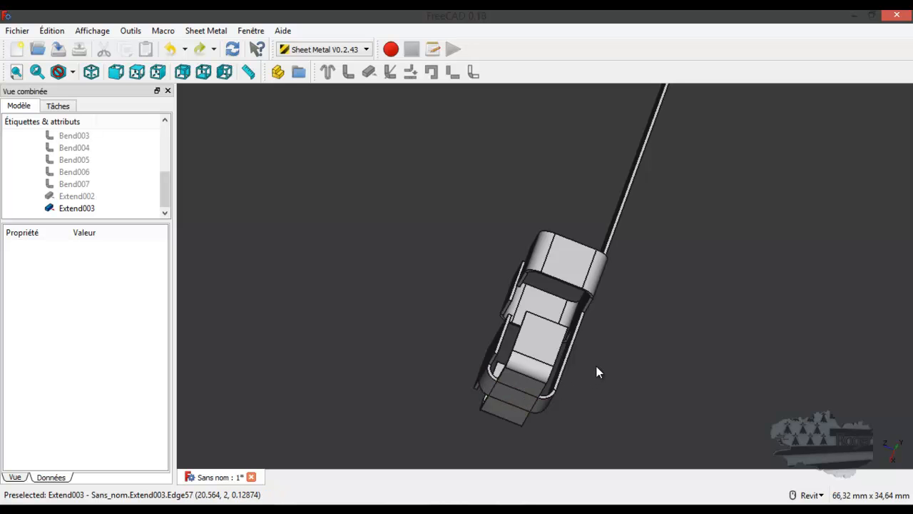
shift+middle_drag(597, 369, 536, 467)
scroll(536, 465, down, 2)
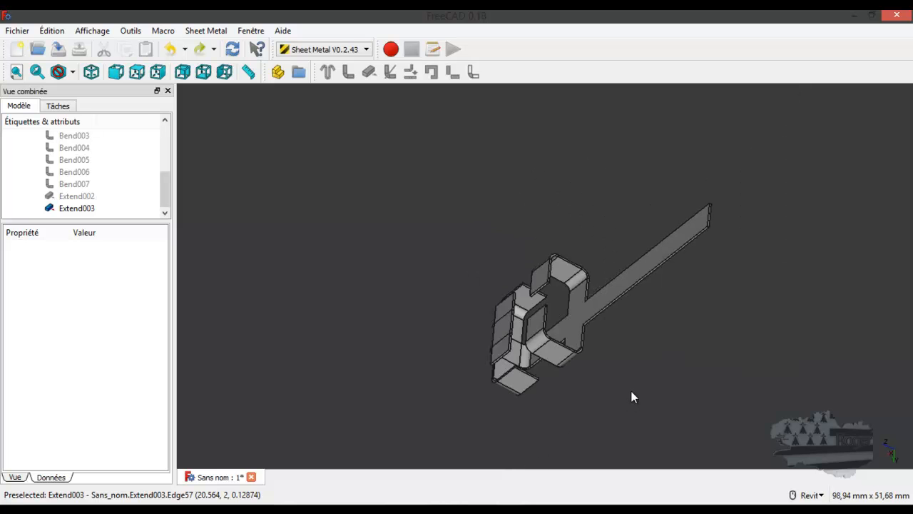
shift+middle_drag(638, 321, 719, 353)
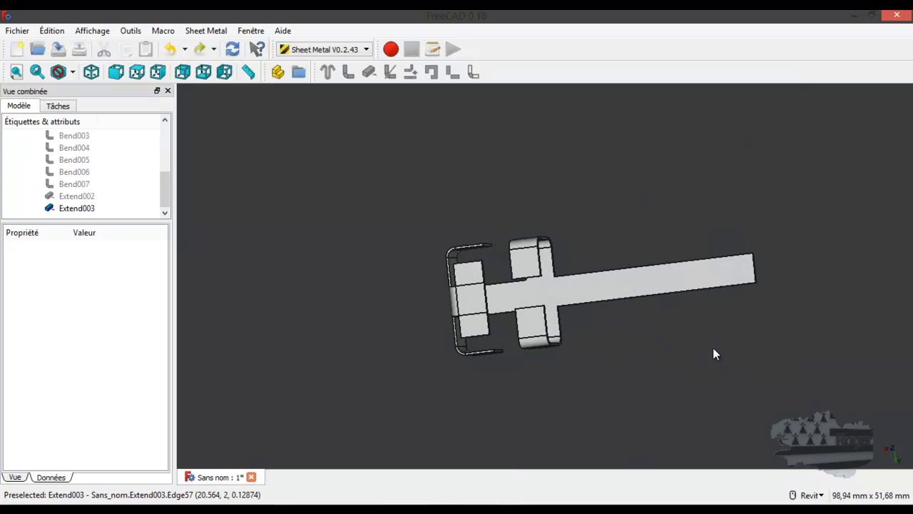
click(362, 50)
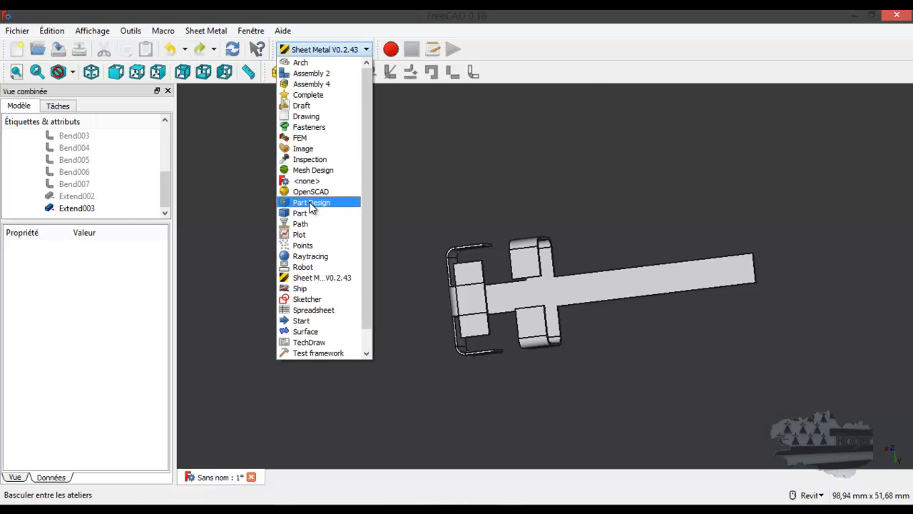
click(311, 203)
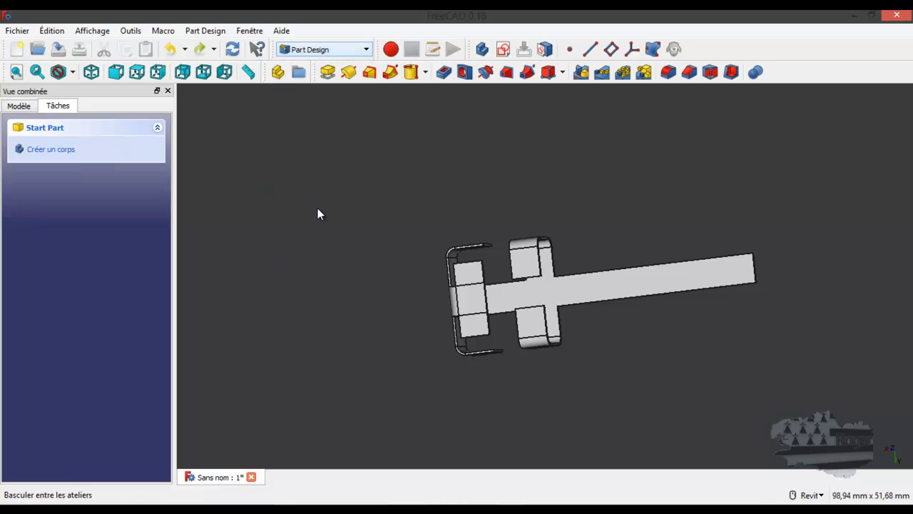
click(621, 284)
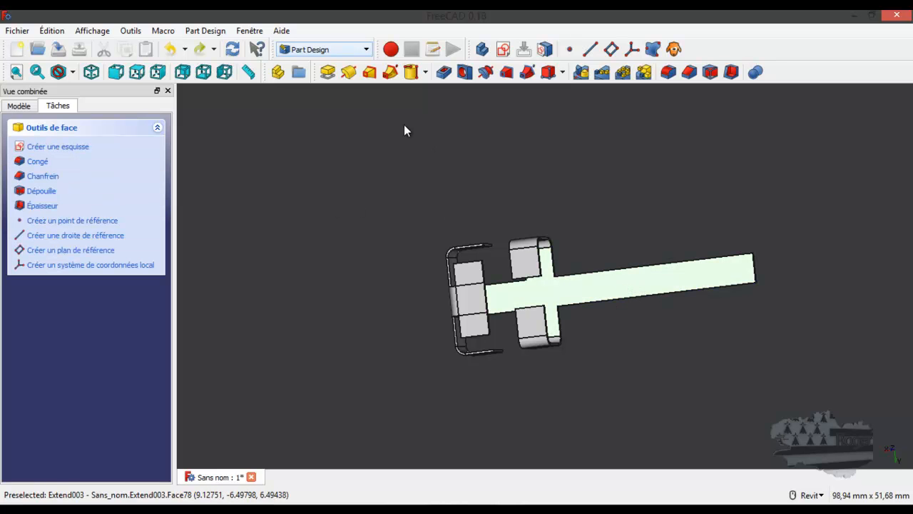
click(503, 49)
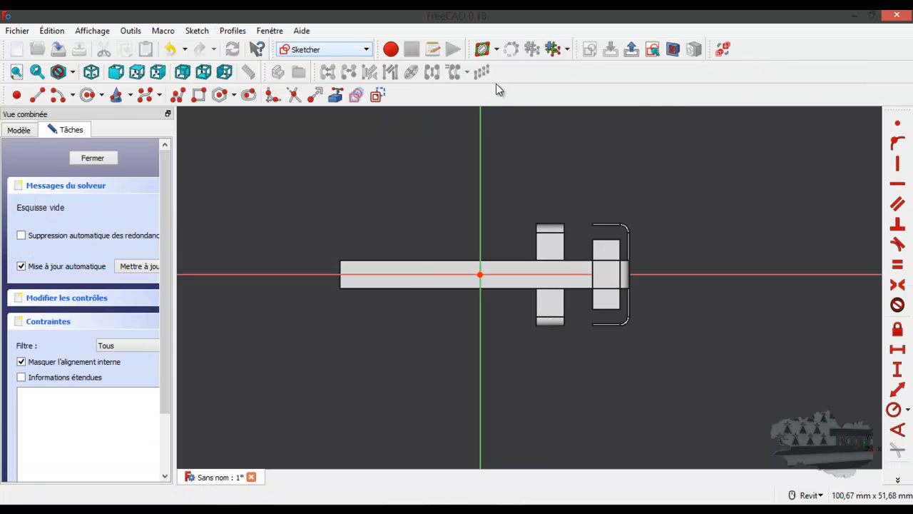
Display the model in wireframe mode behind the sketch.
scroll(409, 282, up, 4)
scroll(409, 281, down, 2)
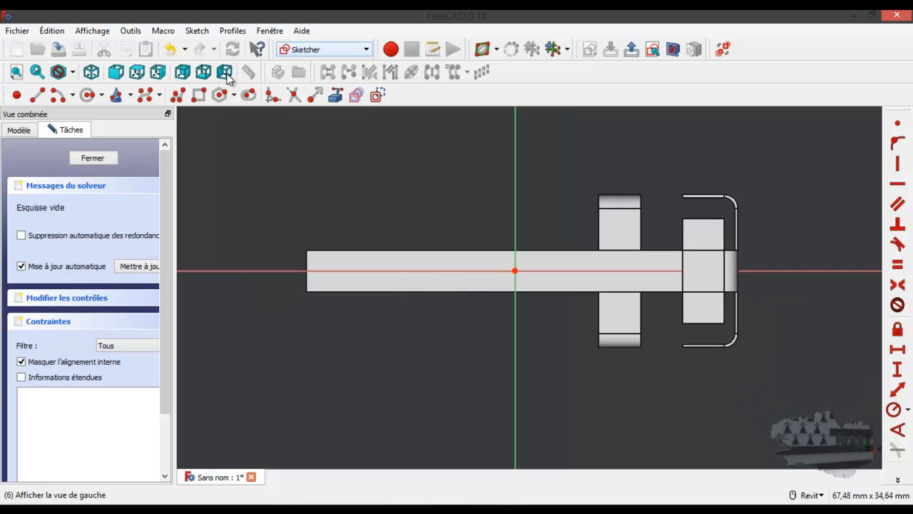
click(72, 72)
click(78, 134)
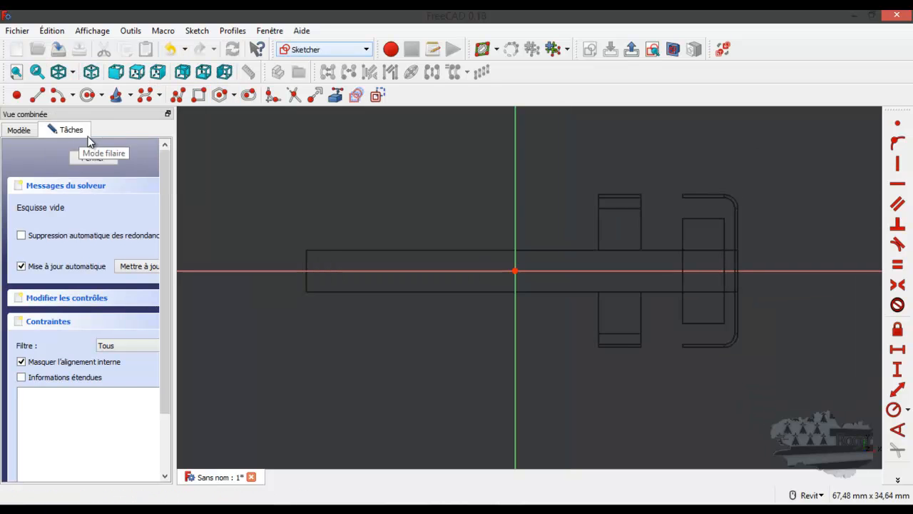
Sketch three circles centred on the horizontal axis: near the long arm's free end, between the short arms, and just beside the origin.
click(87, 95)
click(348, 270)
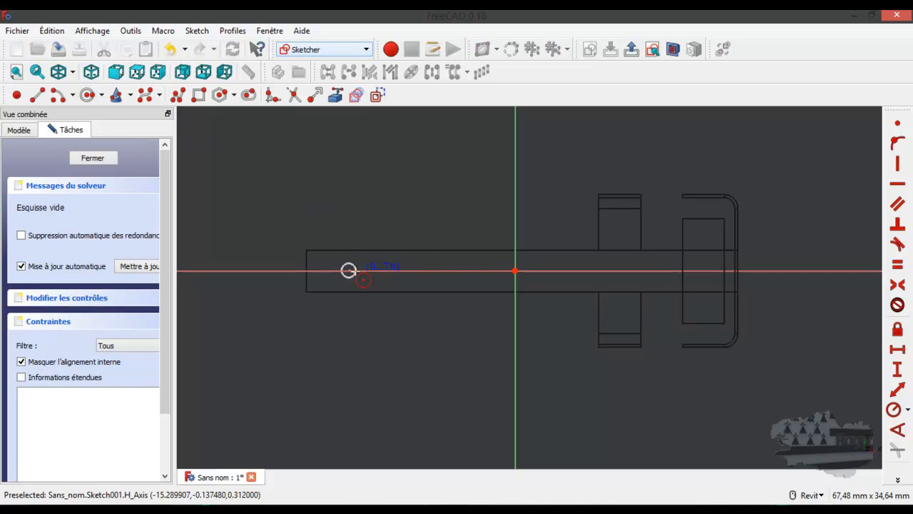
click(361, 275)
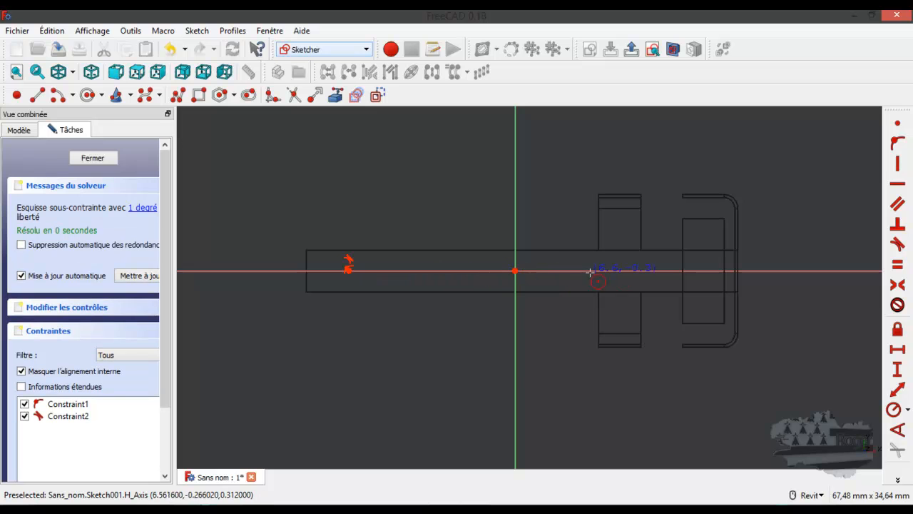
click(633, 270)
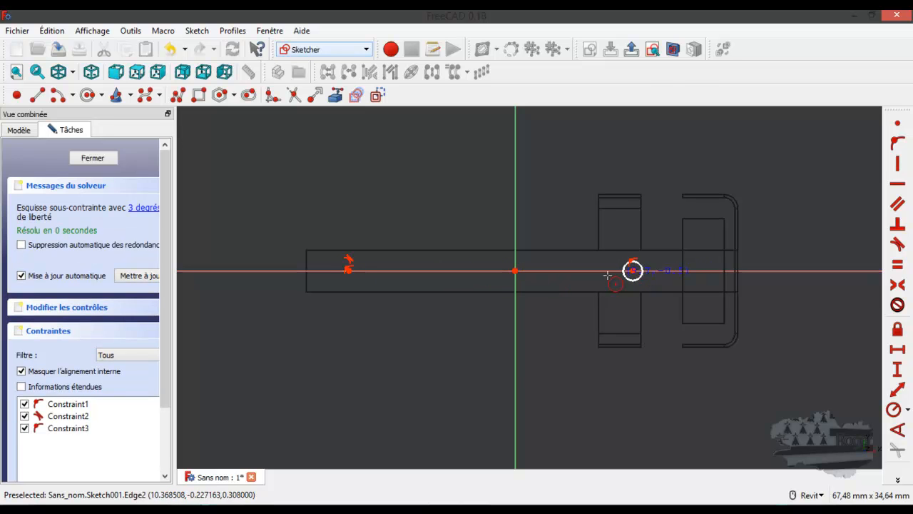
click(498, 271)
click(504, 279)
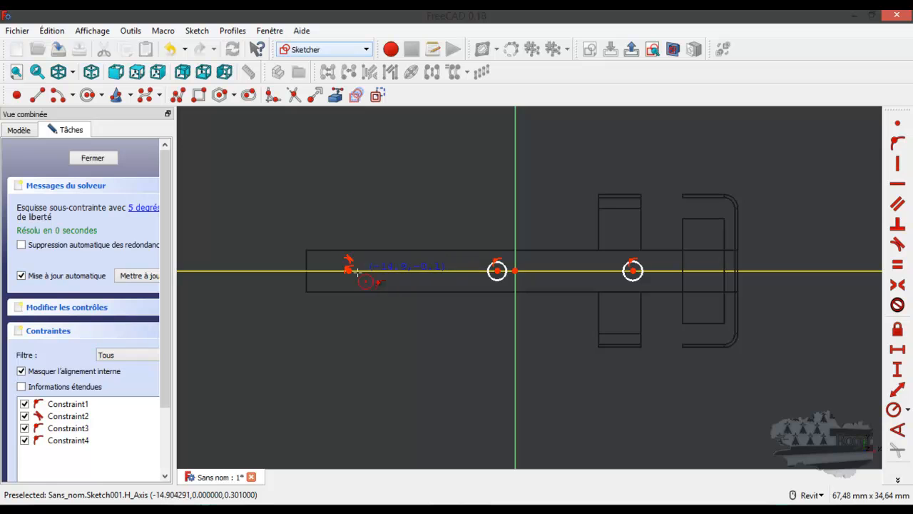
key(Escape)
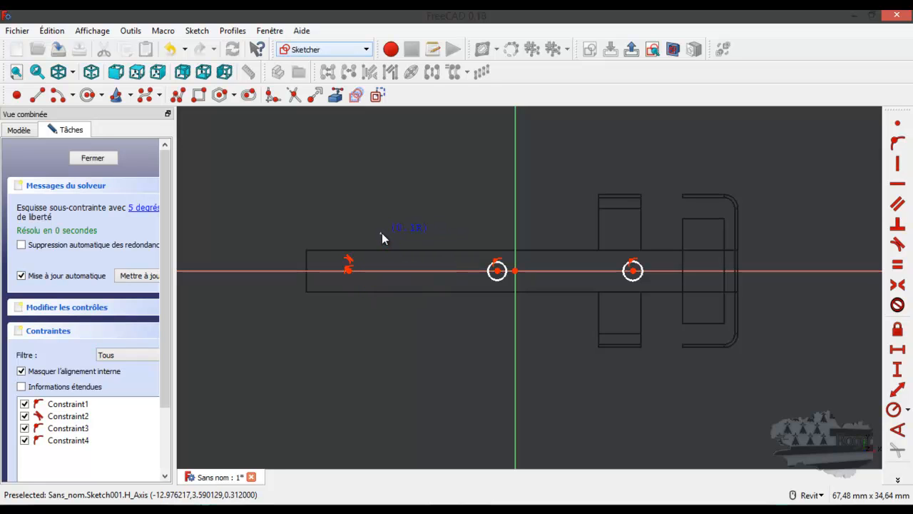
Try to apply an equality constraint to the three circles on the horizontal axis.
drag(369, 260, 341, 279)
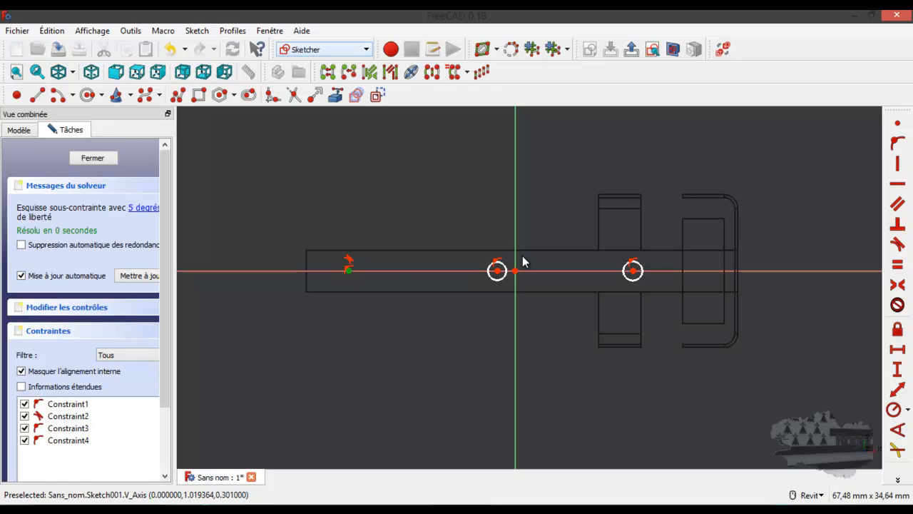
click(507, 271)
click(640, 269)
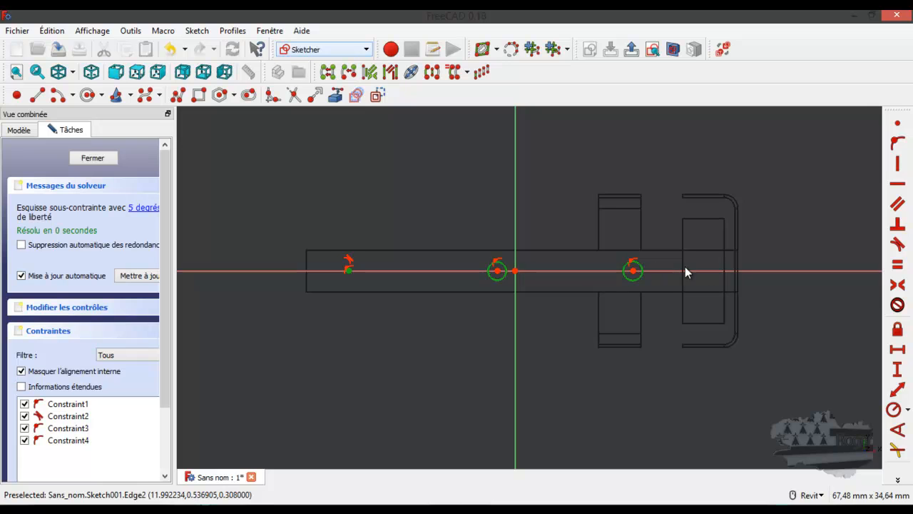
click(902, 272)
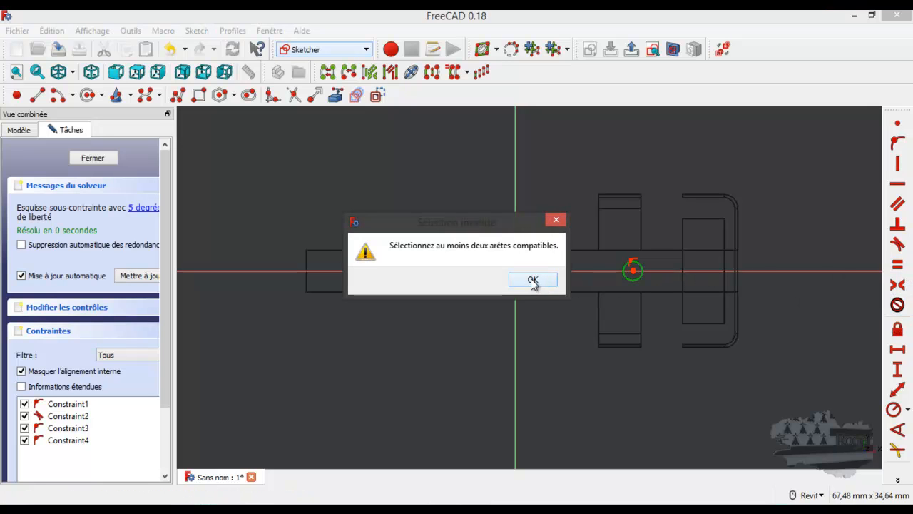
click(533, 280)
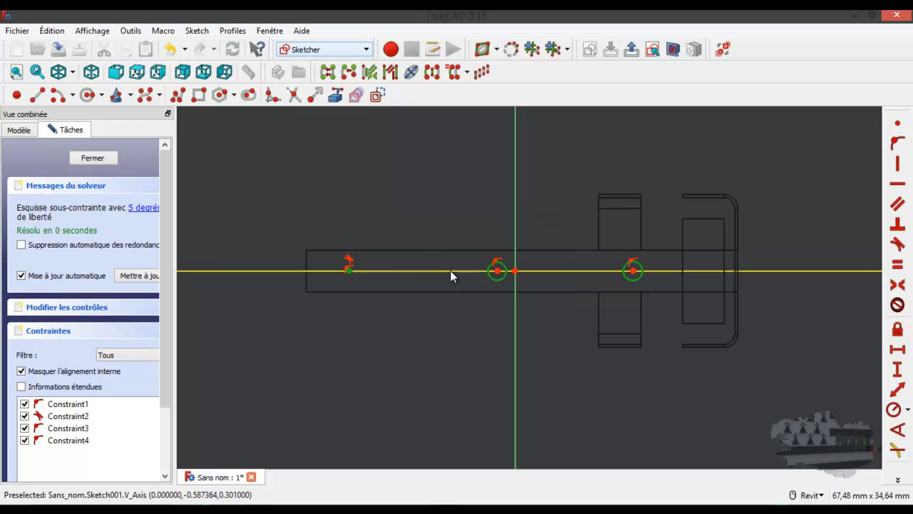
Delete the faulty circle near the long arm's free end together with its constraints.
scroll(371, 272, up, 2)
click(360, 259)
drag(366, 255, 316, 296)
key(Delete)
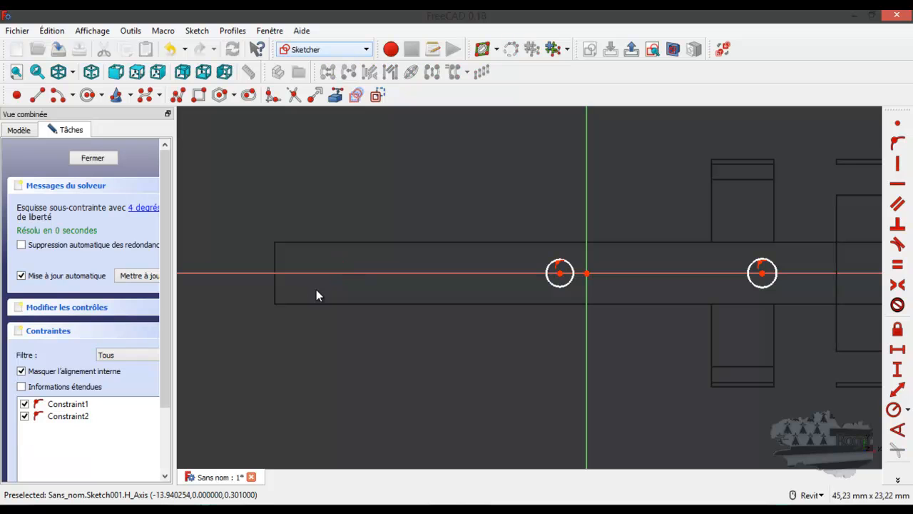
Sketch a circle about 0.9 mm in radius, centred at the horizontal axis near the long arm's free end.
click(87, 96)
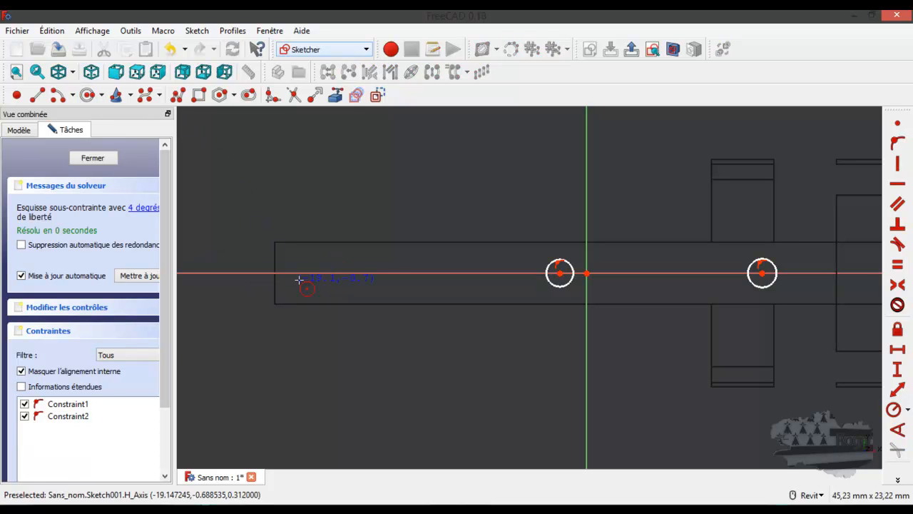
click(321, 273)
click(333, 279)
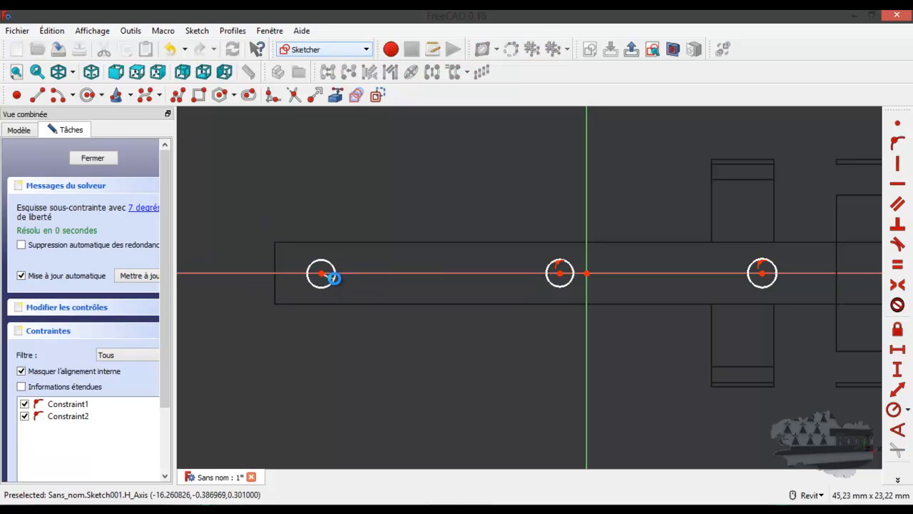
right_click(338, 292)
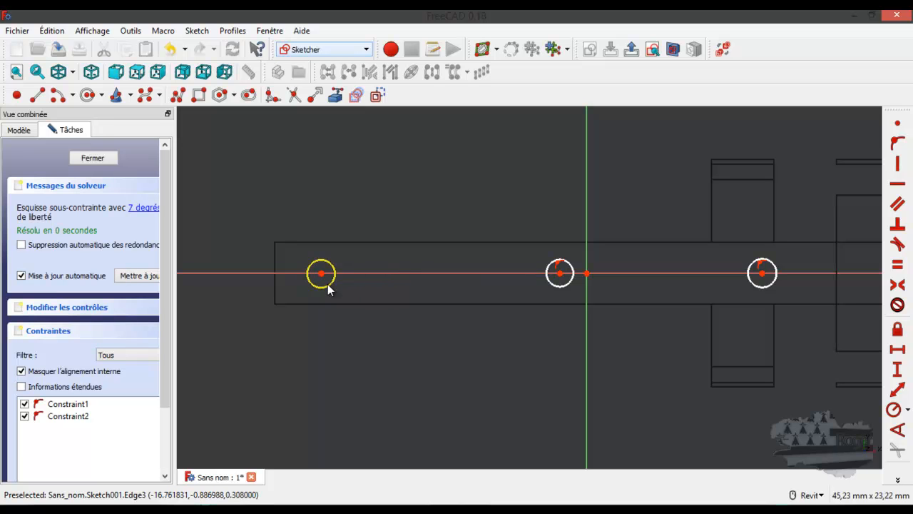
Apply an equality constraint to the three circles along the long arm.
click(327, 285)
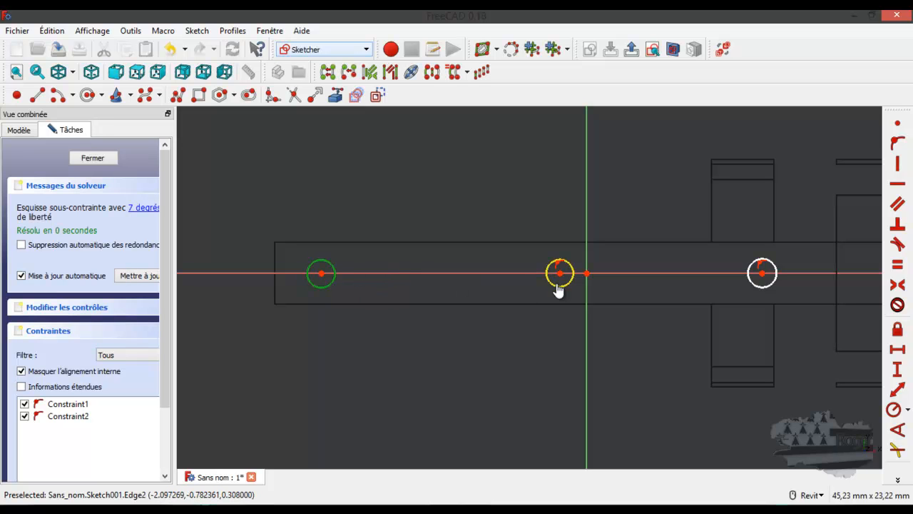
click(765, 285)
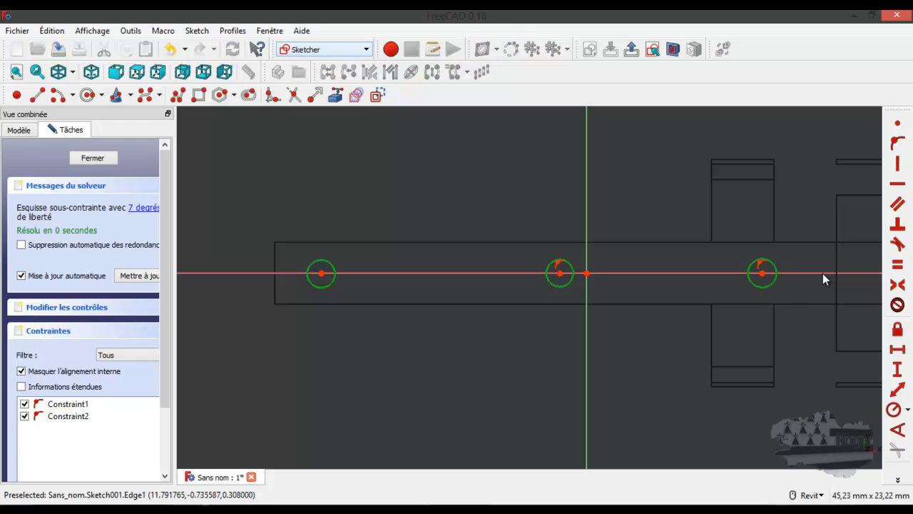
click(901, 267)
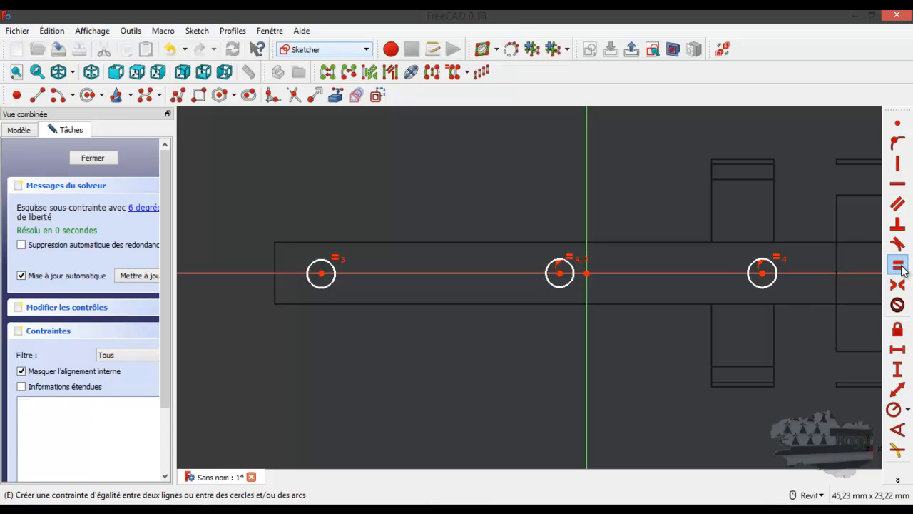
click(773, 285)
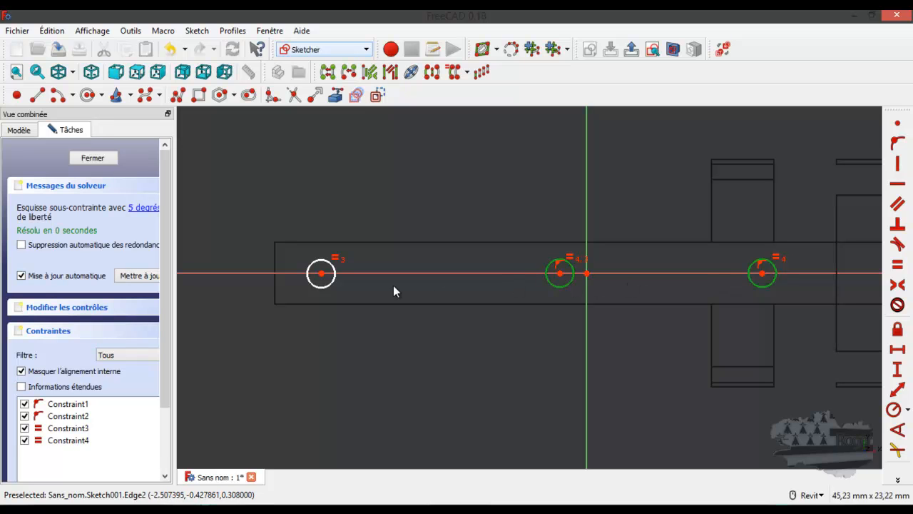
click(333, 281)
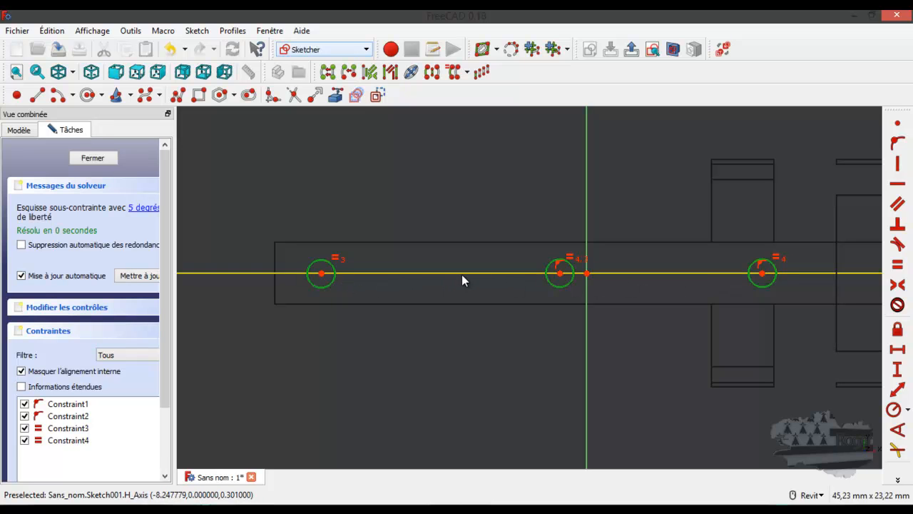
Shift the three circle centres slightly by hand, moving the one near the free end inward and off the horizontal axis.
drag(560, 277, 557, 271)
drag(762, 274, 763, 273)
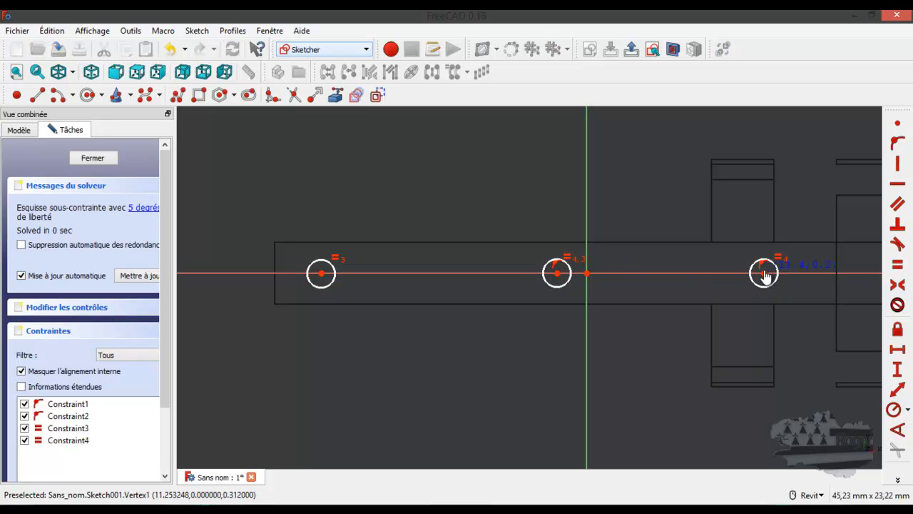
drag(324, 277, 334, 269)
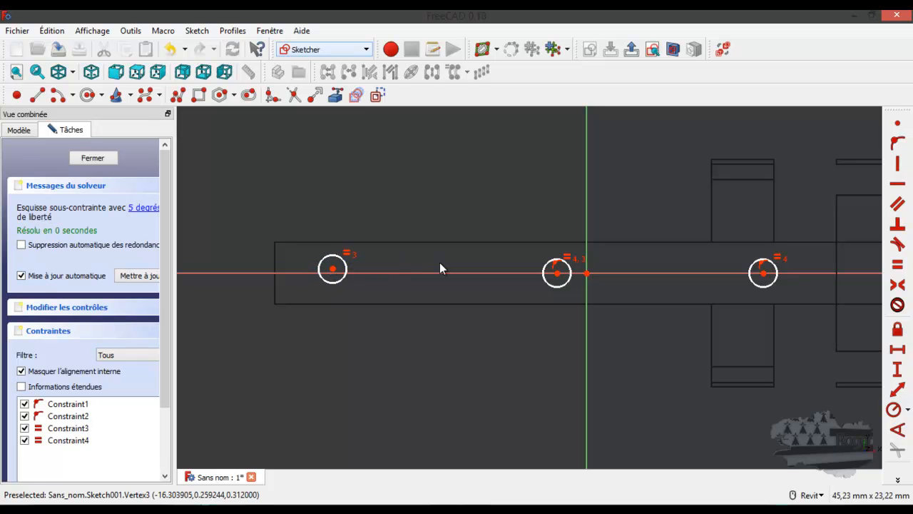
Try a horizontal constraint between the centres of the circle beside the origin and the one between the short arms, and delete it.
click(557, 273)
click(764, 272)
click(897, 185)
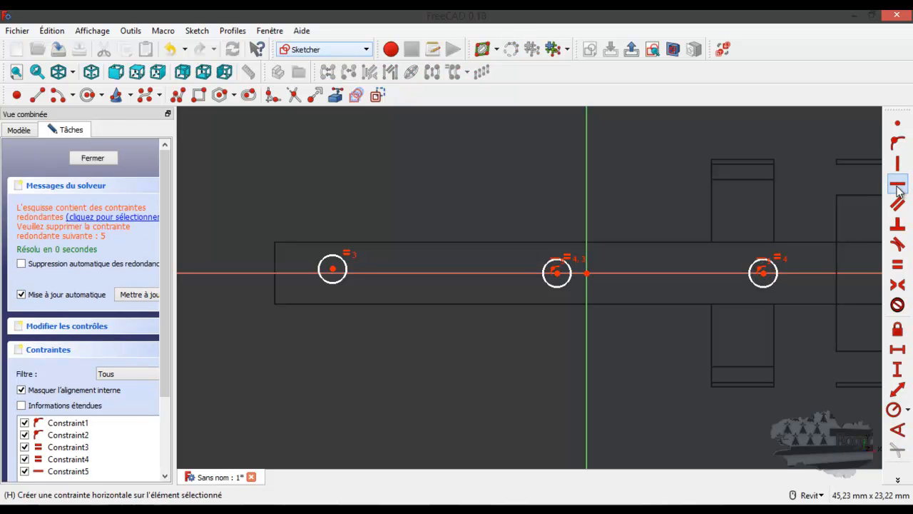
click(150, 218)
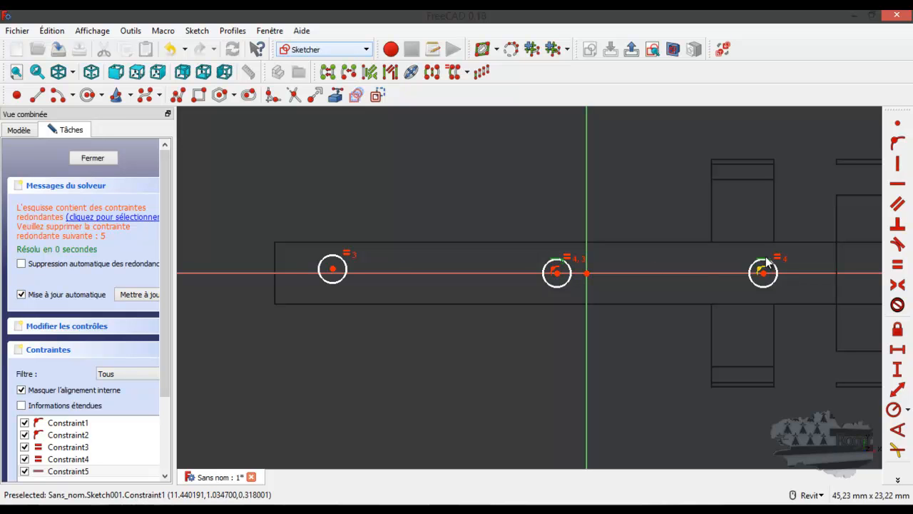
key(Delete)
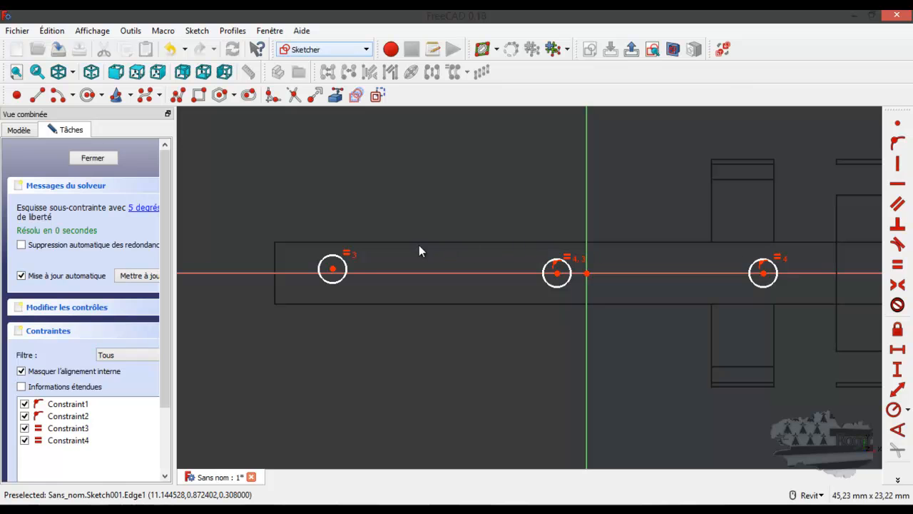
Constrain the centre of the circle near the long arm's free end onto the horizontal axis.
click(332, 271)
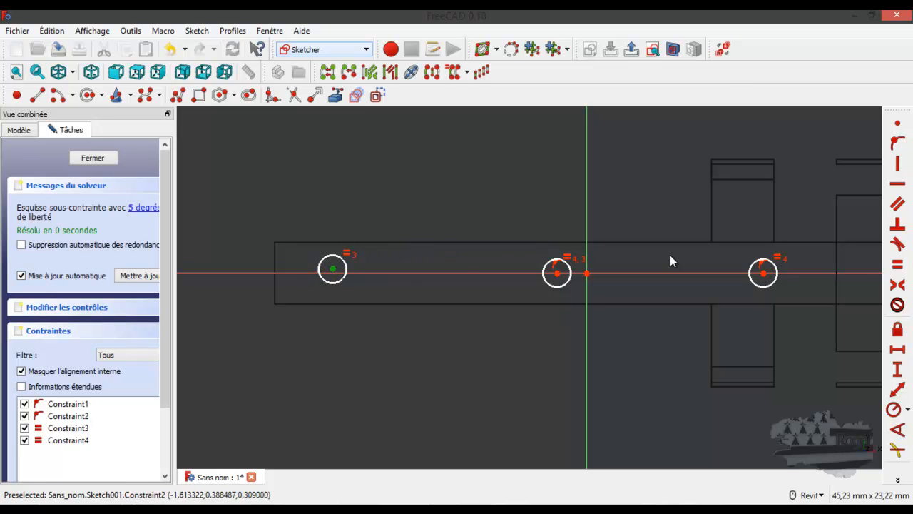
click(468, 272)
click(897, 143)
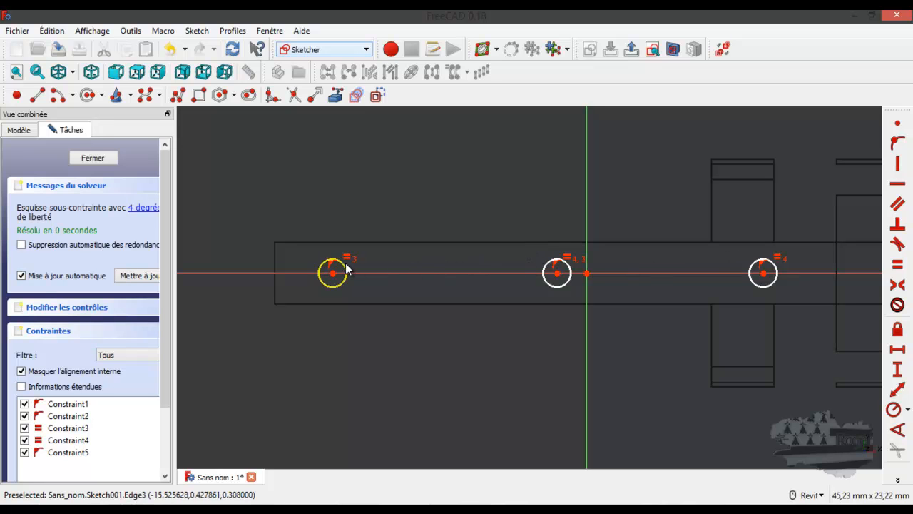
Constrain the radius of the circle beside the origin to 0.5 mm and close the sketch.
click(566, 285)
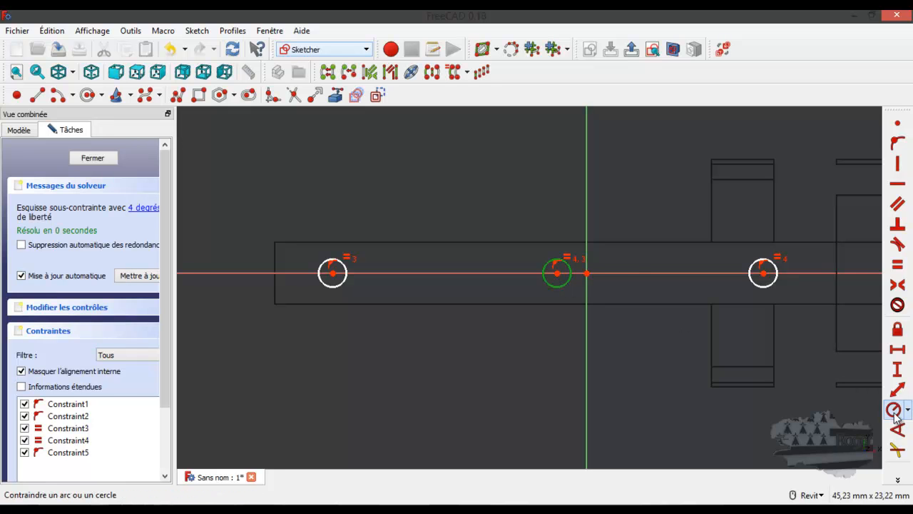
click(894, 410)
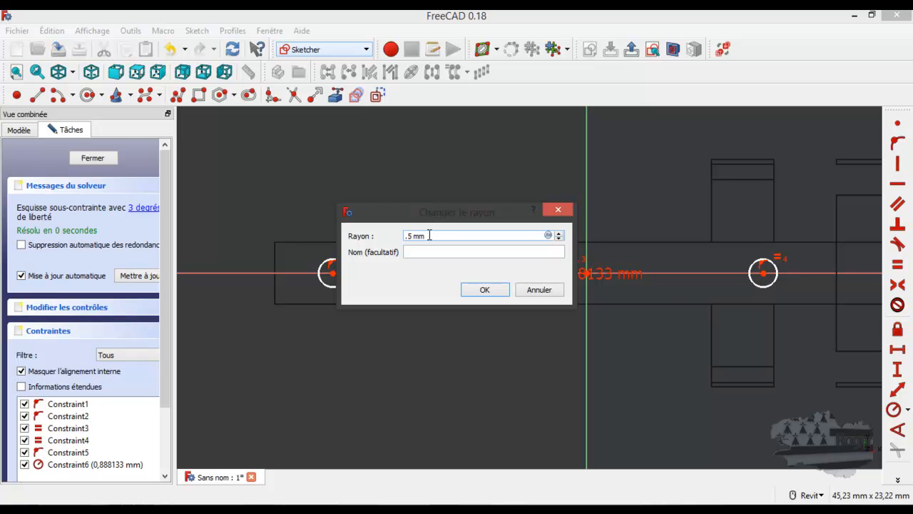
click(495, 294)
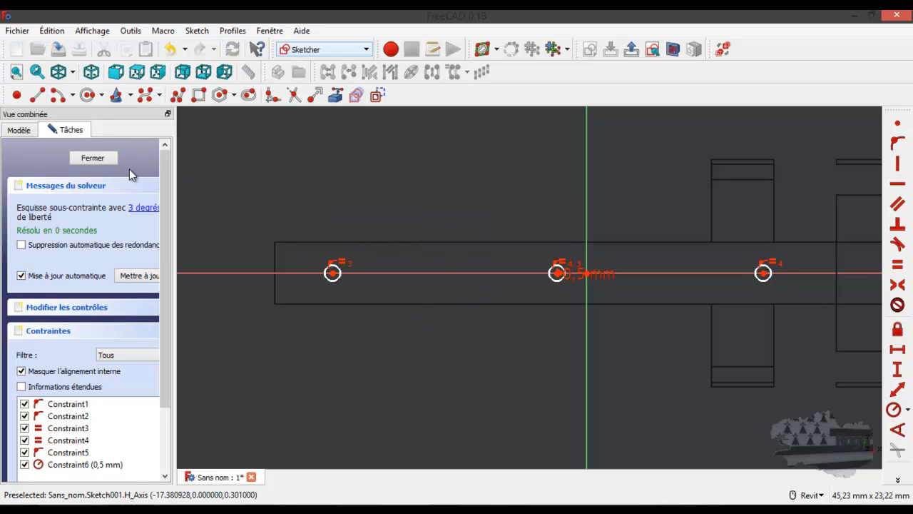
click(94, 159)
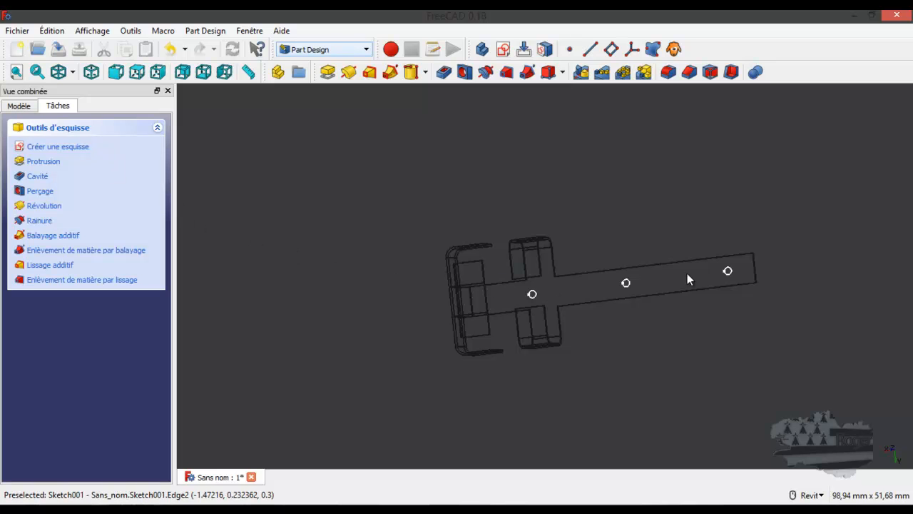
Cut the three circles through the long arm with a Pocket of type Cote (dimension), 5 mm long.
click(446, 73)
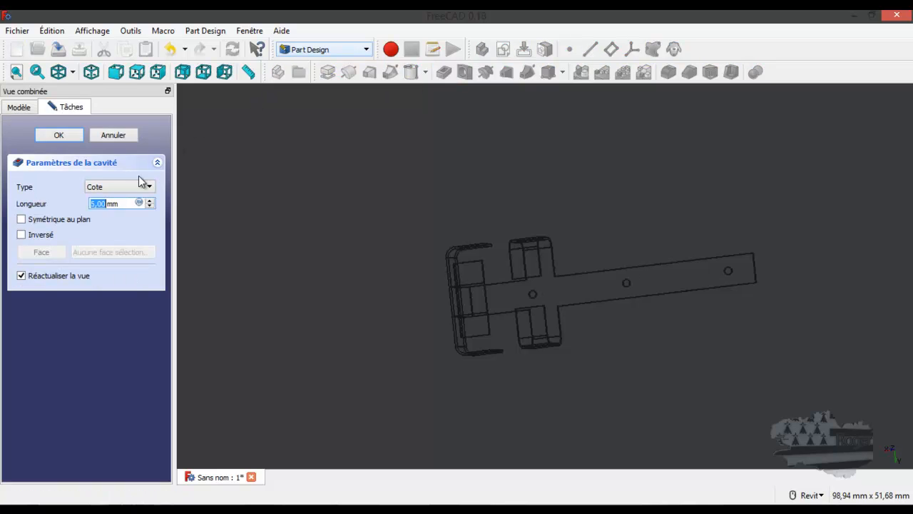
click(127, 189)
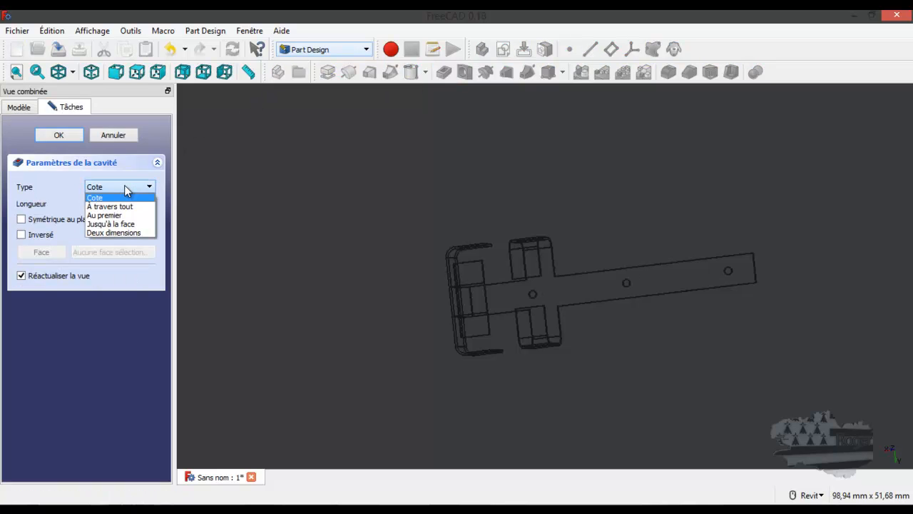
click(126, 189)
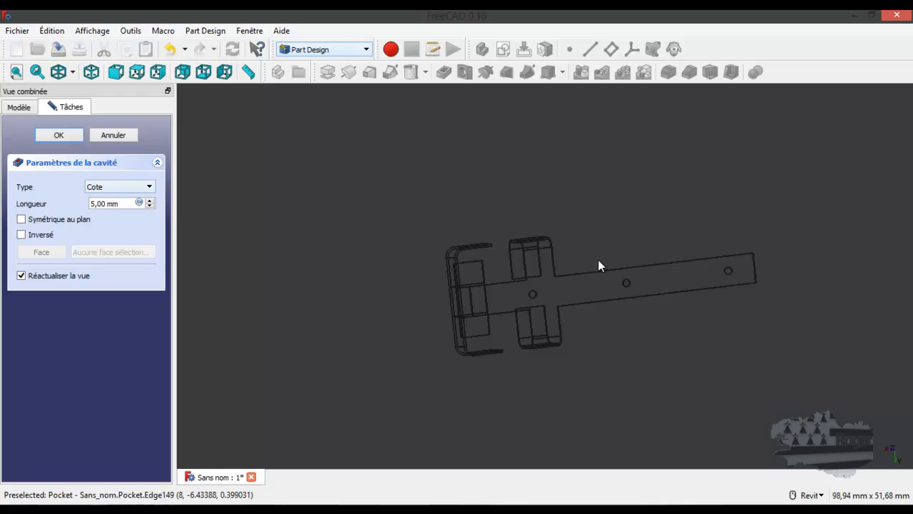
click(74, 135)
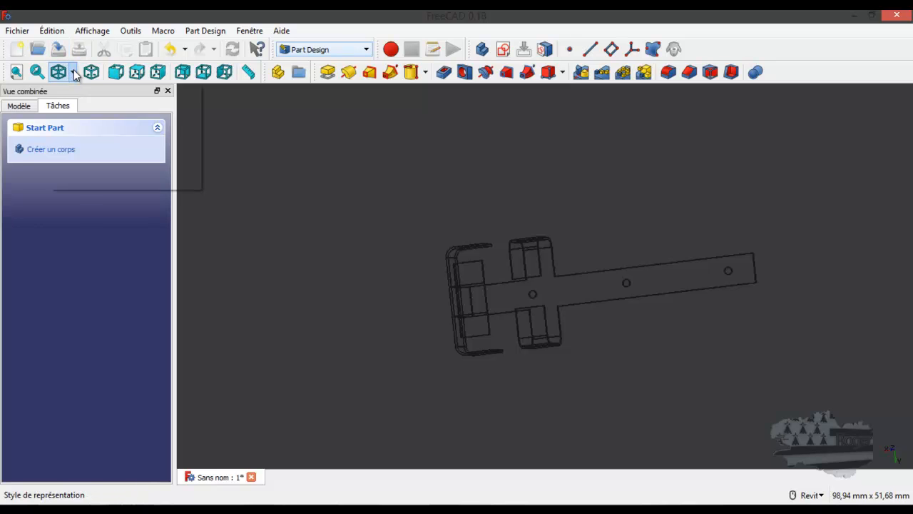
Display the model in shaded wireframe mode and examine its holes and bent walls from several angles.
click(72, 74)
click(80, 107)
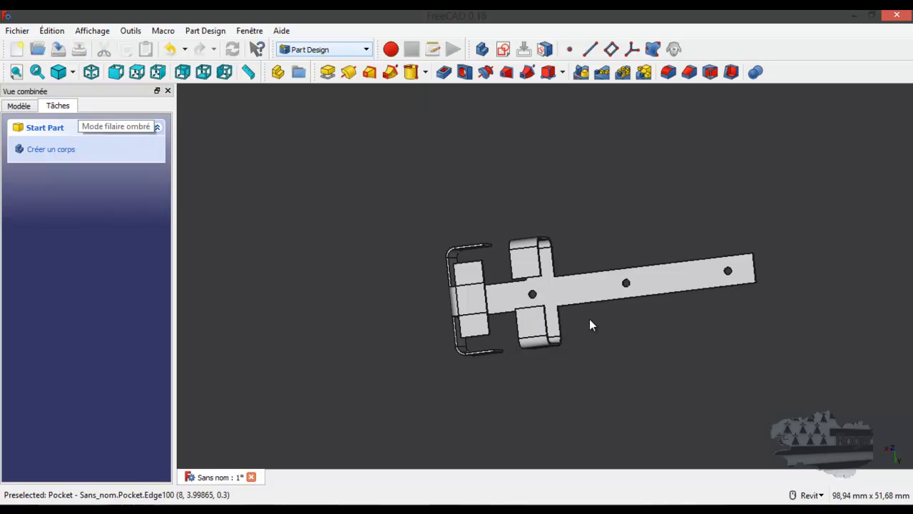
shift+middle_drag(638, 273, 502, 203)
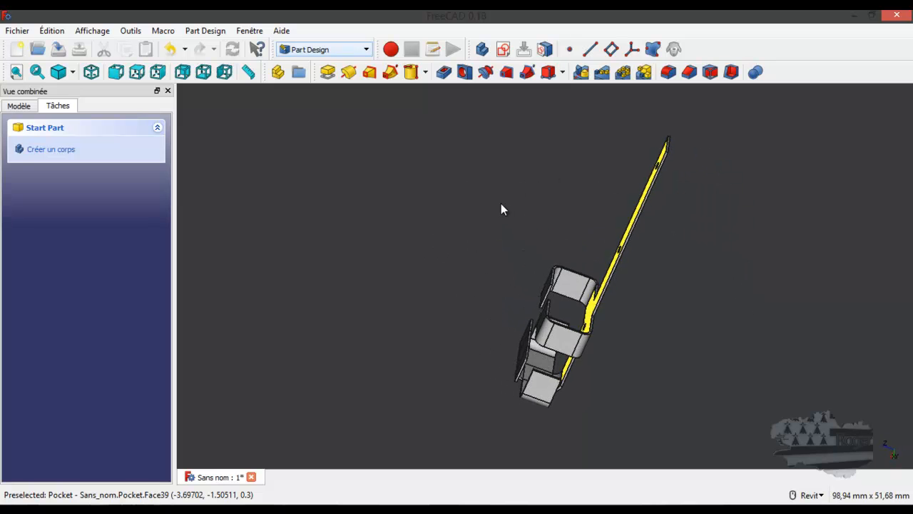
shift+middle_drag(653, 332, 761, 312)
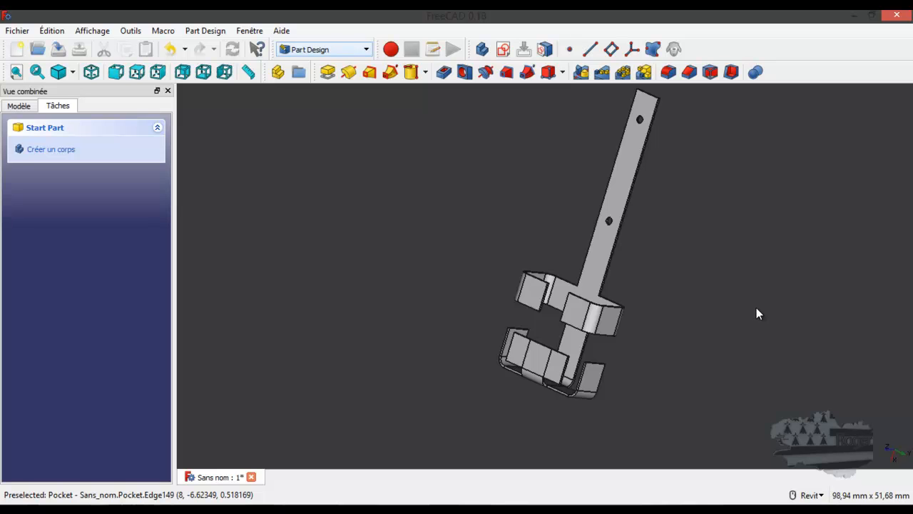
scroll(614, 314, up, 2)
scroll(542, 378, down, 2)
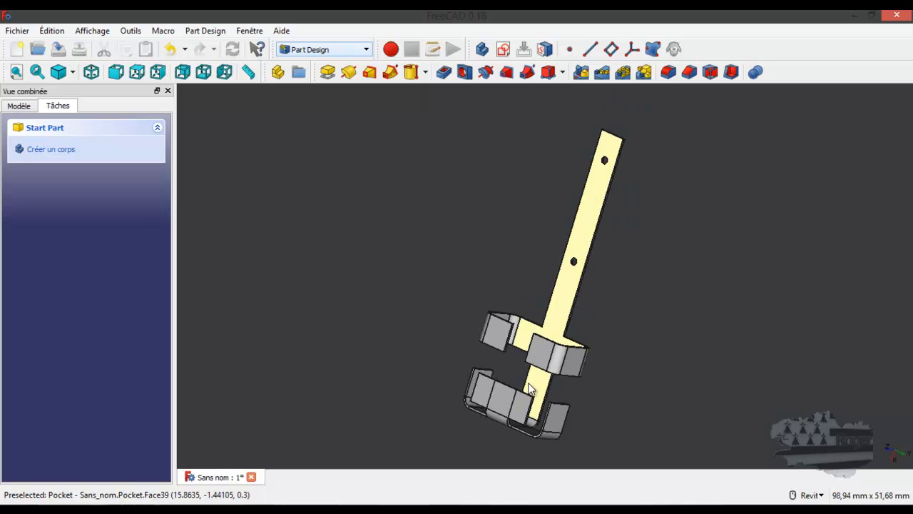
scroll(528, 395, up, 3)
middle_drag(530, 381, 509, 322)
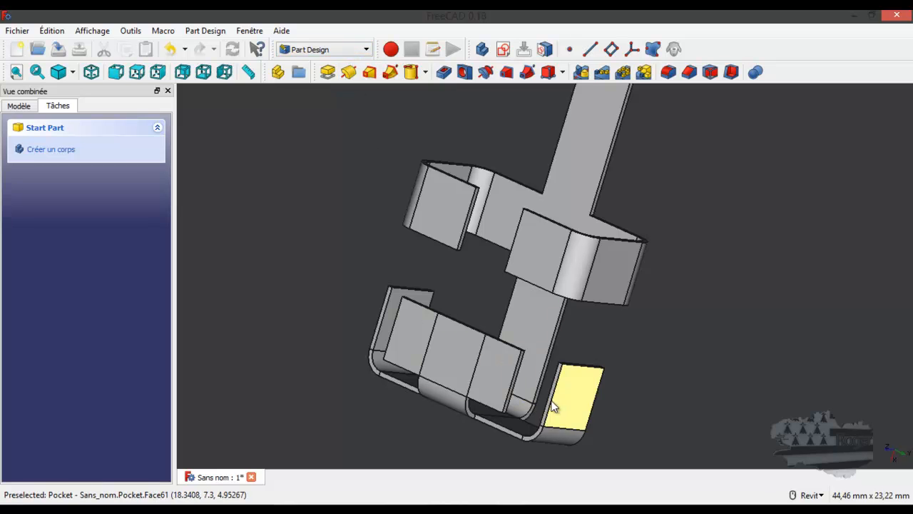
scroll(628, 399, down, 5)
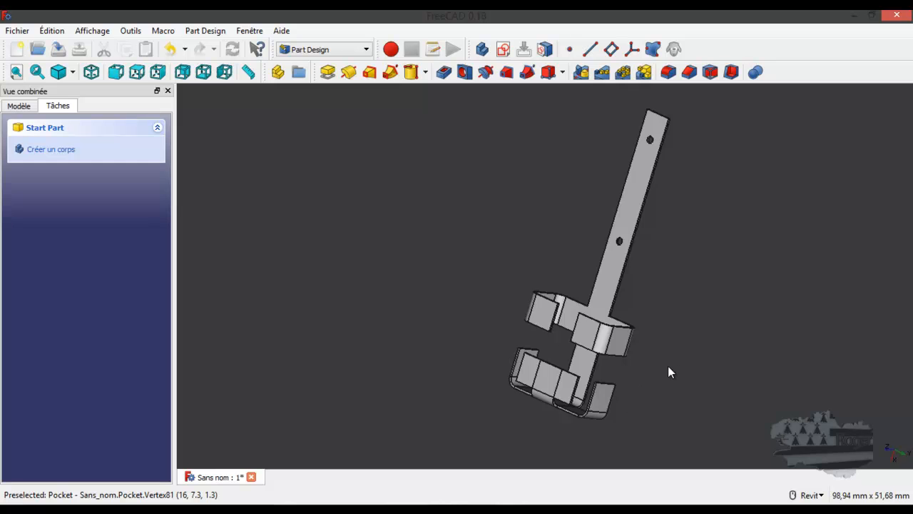
click(343, 53)
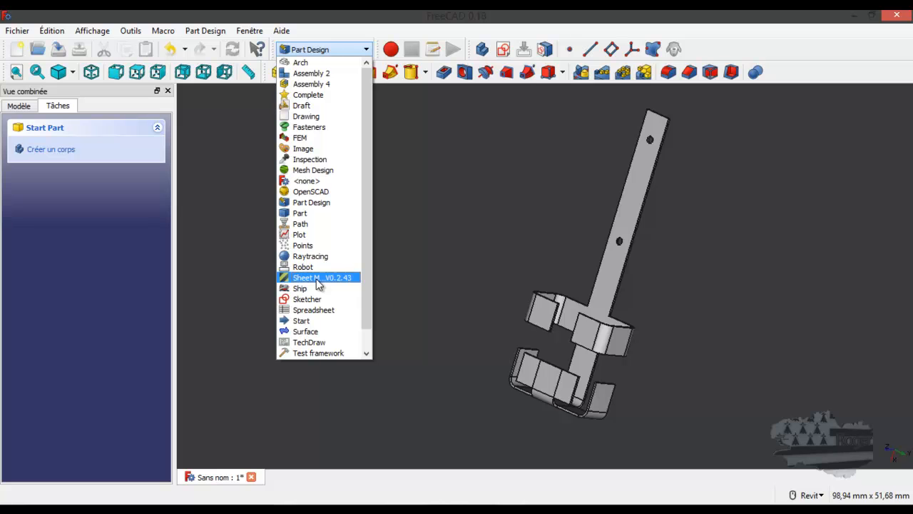
click(438, 289)
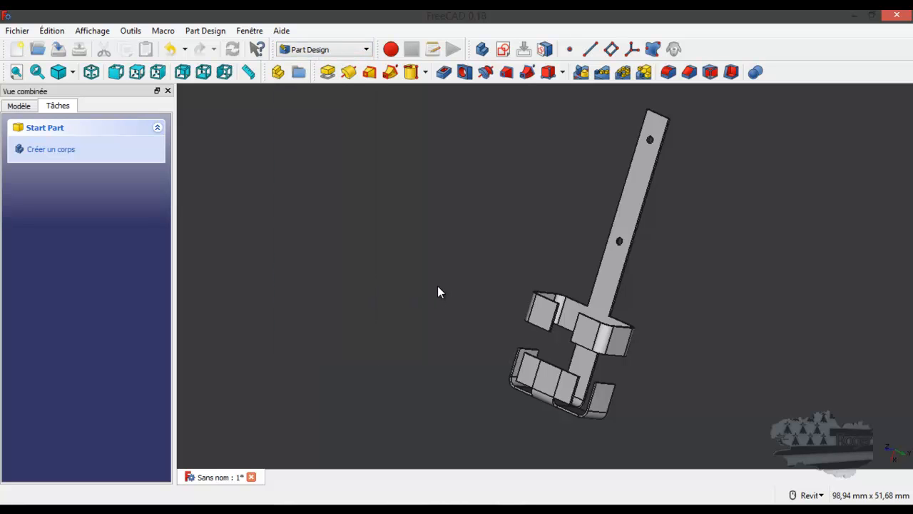